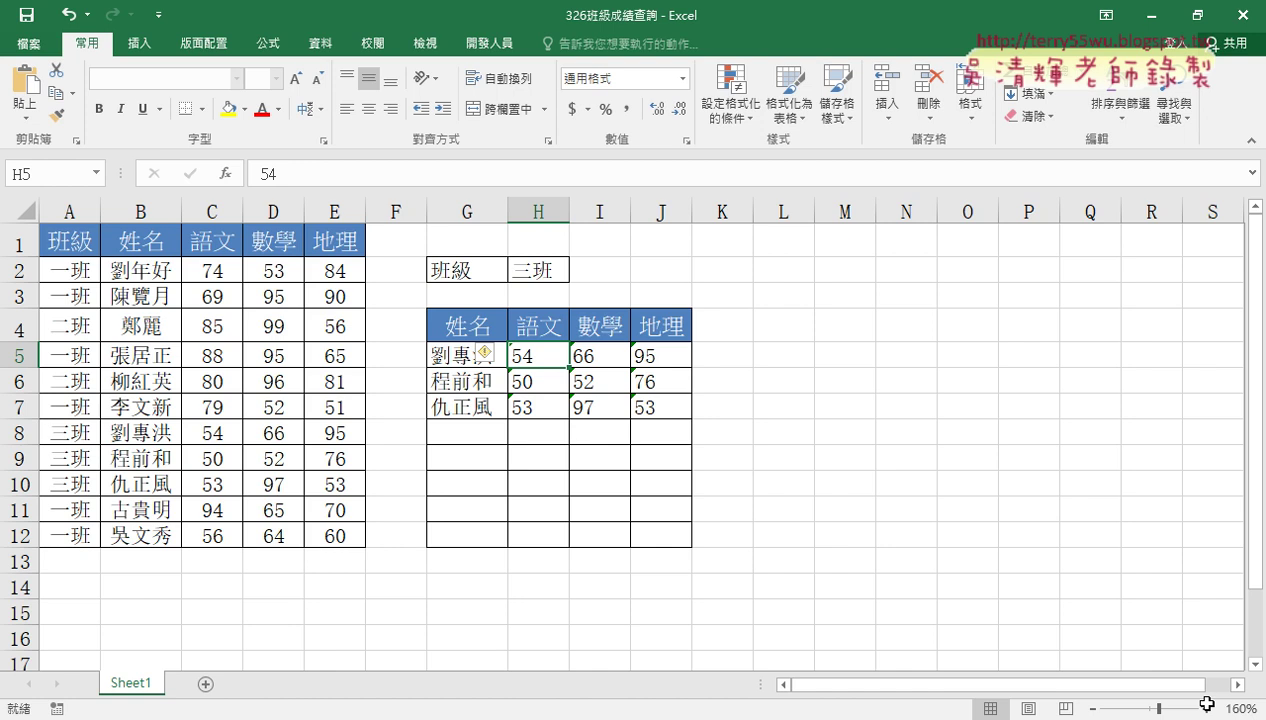
Open H2's class list and pen-mark the 班級 column and 一班 rows, then erase the marks
{"action": "left_click", "coordinate": [952, 532]}
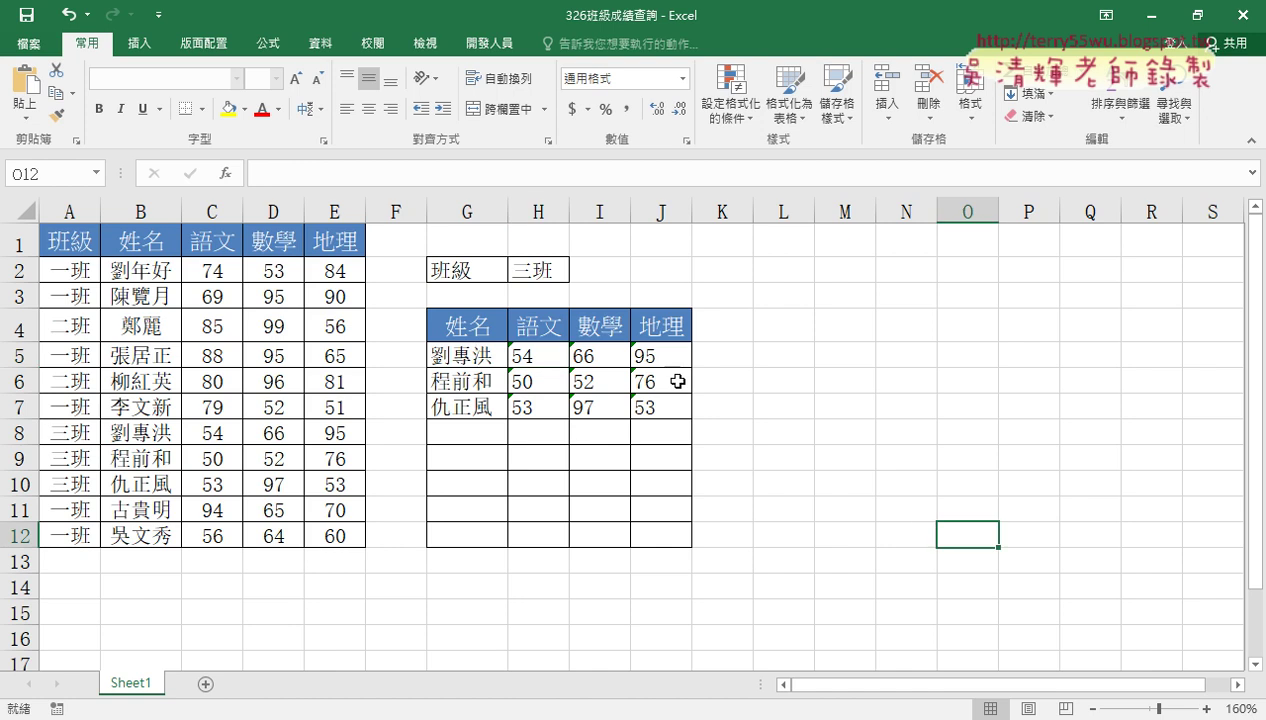
{"action": "left_click", "coordinate": [554, 276]}
{"action": "left_click", "coordinate": [579, 273]}
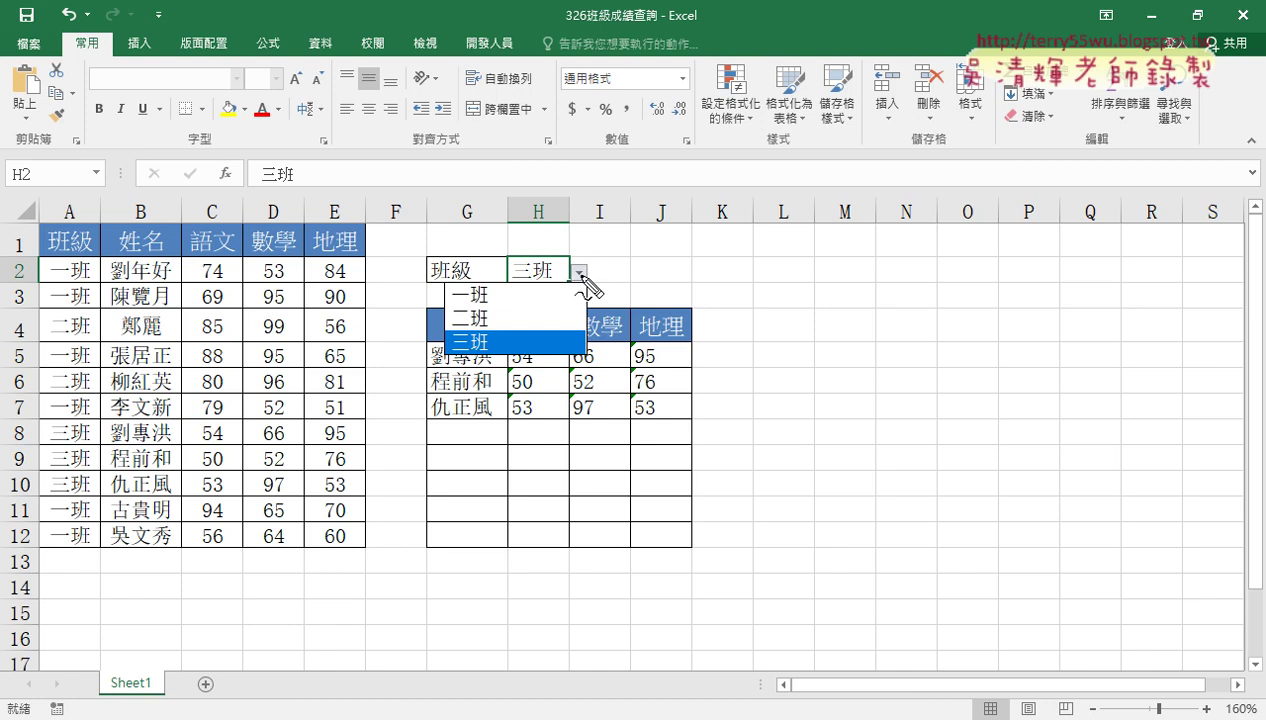
{"action": "left_click_drag", "start_coordinate": [383, 146], "coordinate": [411, 607]}
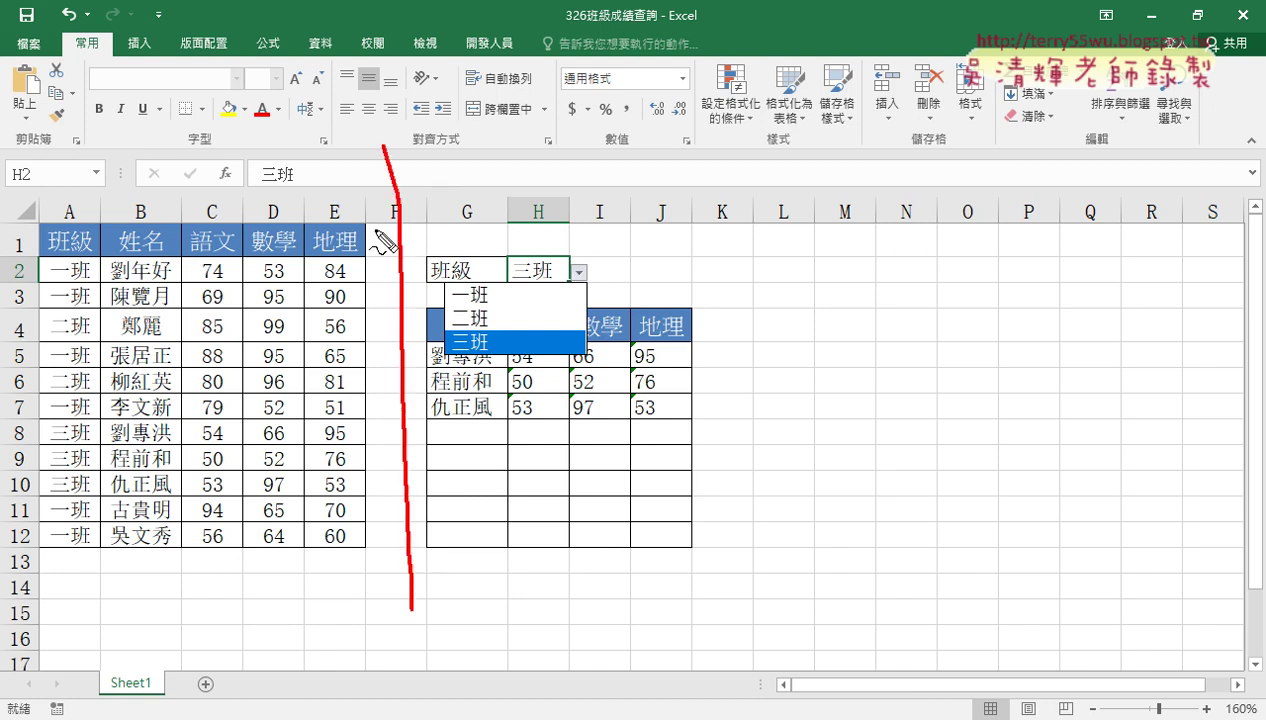
{"action": "left_click_drag", "start_coordinate": [392, 188], "coordinate": [302, 210]}
{"action": "mouse_move", "coordinate": [425, 188]}
{"action": "left_mouse_down"}
{"action": "mouse_move", "coordinate": [540, 195]}
{"action": "mouse_move", "coordinate": [512, 198]}
{"action": "left_mouse_up"}
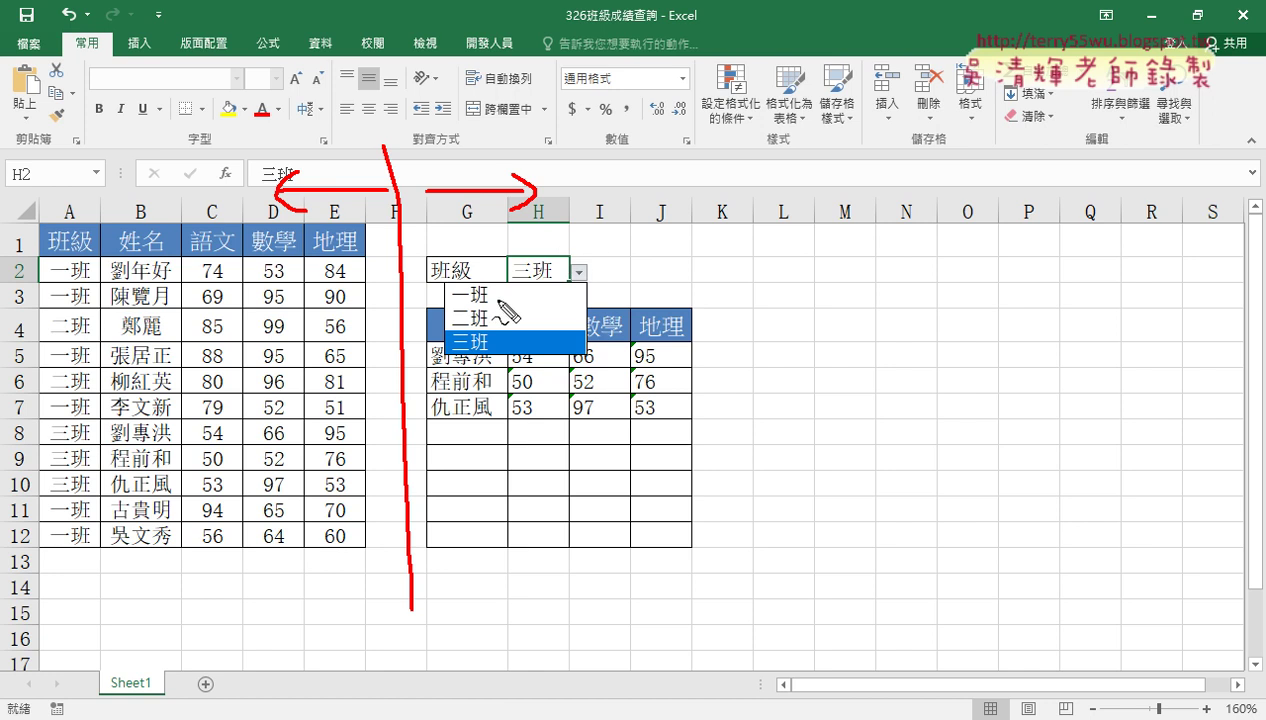
{"action": "mouse_move", "coordinate": [482, 302]}
{"action": "left_mouse_down"}
{"action": "mouse_move", "coordinate": [452, 296]}
{"action": "mouse_move", "coordinate": [484, 300]}
{"action": "left_mouse_up"}
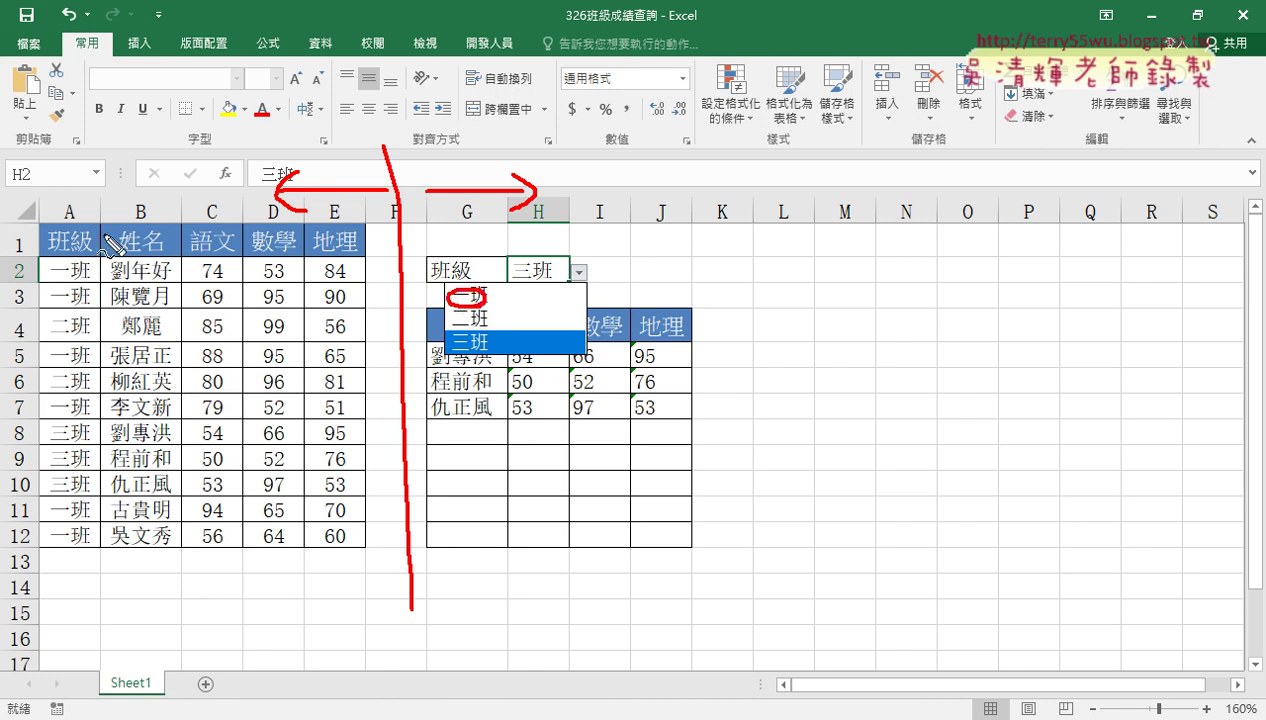
{"action": "left_click_drag", "start_coordinate": [98, 203], "coordinate": [102, 305]}
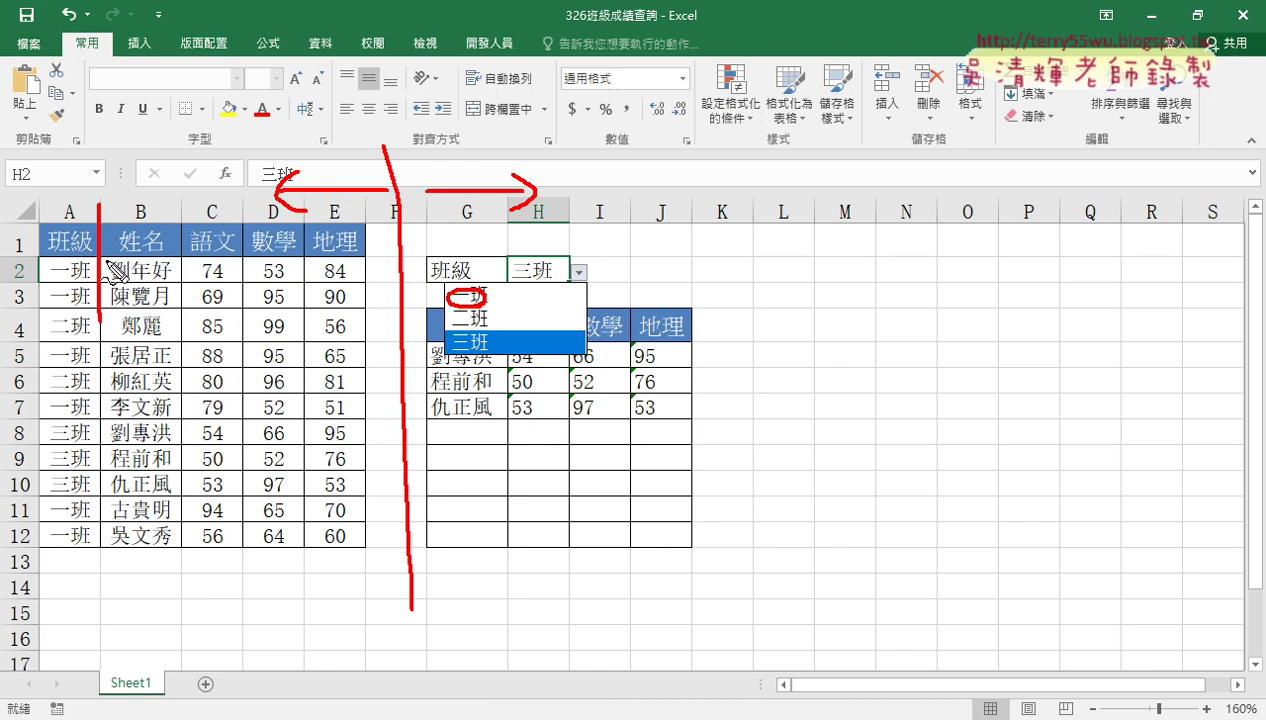
{"action": "mouse_move", "coordinate": [102, 258]}
{"action": "left_mouse_down"}
{"action": "mouse_move", "coordinate": [375, 258]}
{"action": "mouse_move", "coordinate": [106, 300]}
{"action": "left_mouse_up"}
{"action": "mouse_move", "coordinate": [88, 345]}
{"action": "left_mouse_down"}
{"action": "mouse_move", "coordinate": [88, 360]}
{"action": "mouse_move", "coordinate": [322, 342]}
{"action": "mouse_move", "coordinate": [215, 370]}
{"action": "left_mouse_up"}
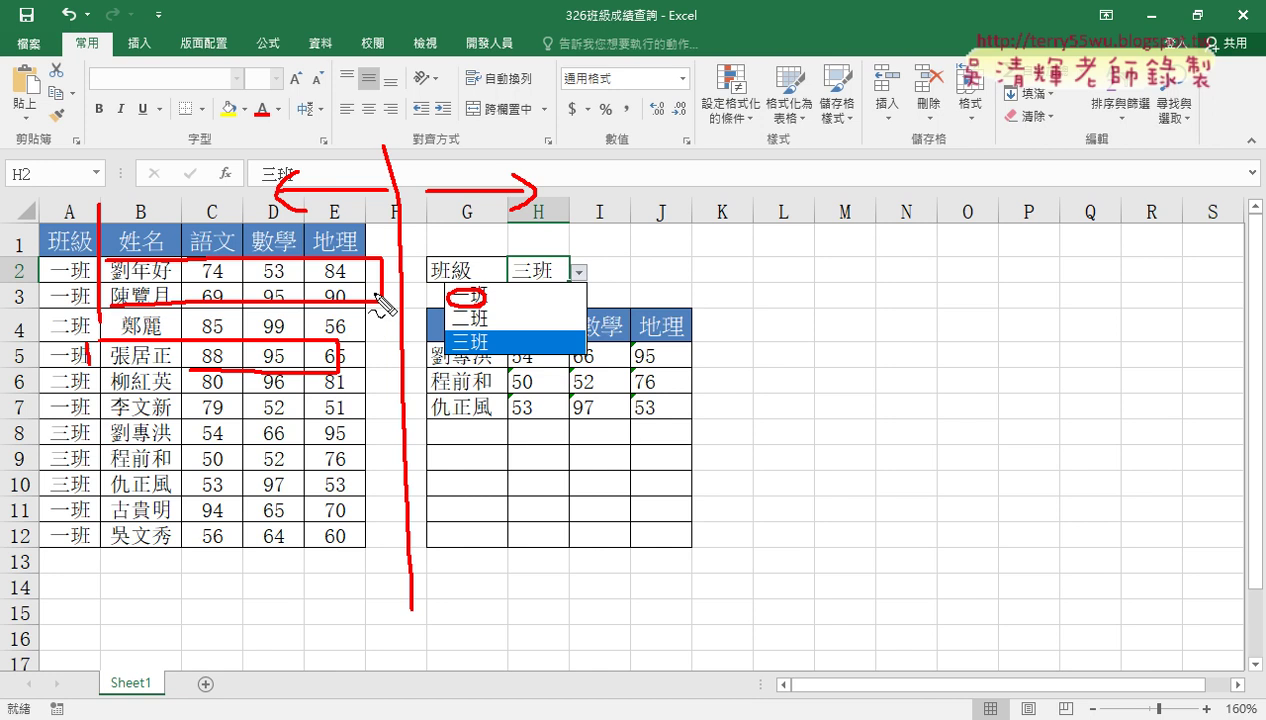
{"action": "mouse_move", "coordinate": [375, 298]}
{"action": "left_mouse_down"}
{"action": "mouse_move", "coordinate": [462, 345]}
{"action": "mouse_move", "coordinate": [463, 432]}
{"action": "left_mouse_up"}
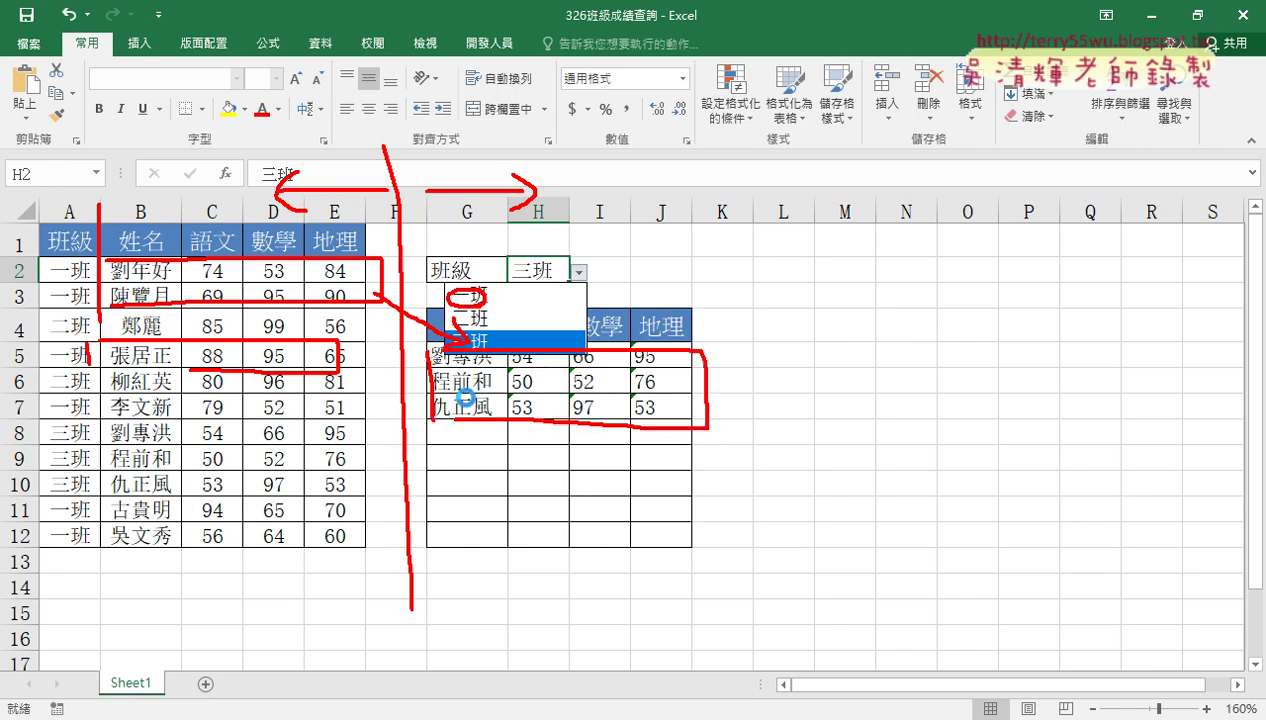
{"action": "key", "text": "e"}
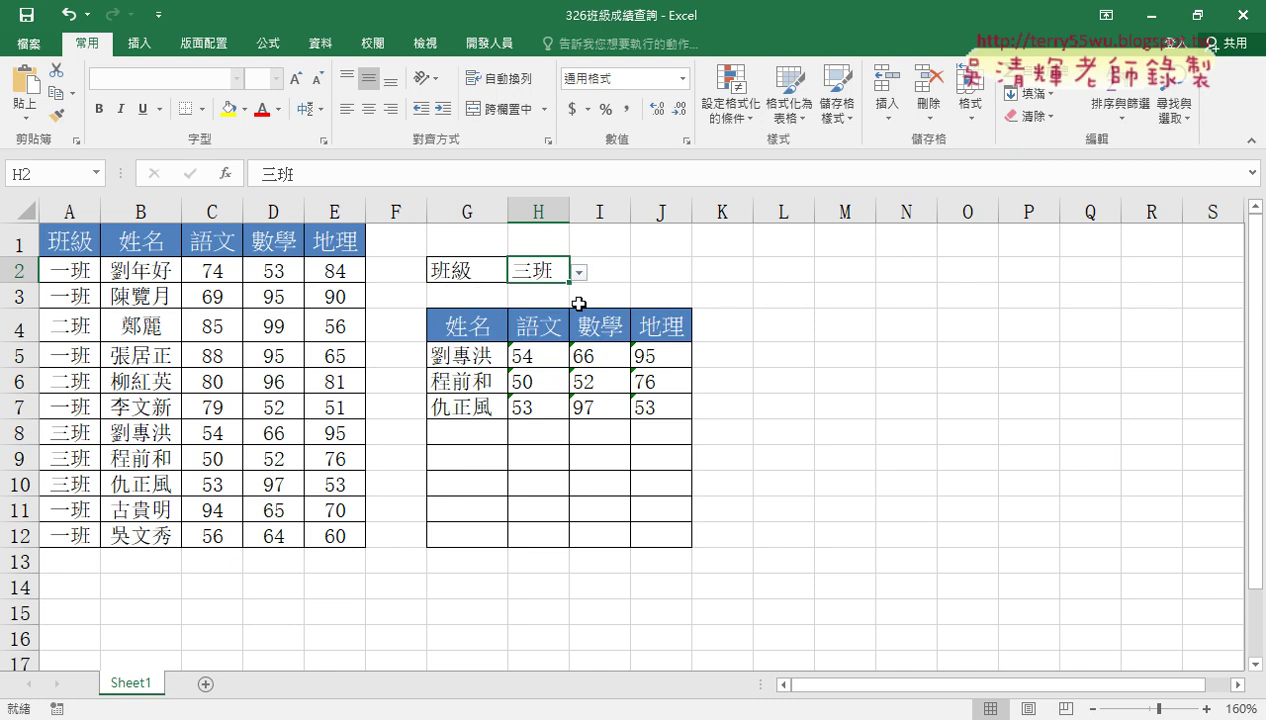
Set H2 to 一班, then to 二班, and switch to the Chrome notes
{"action": "left_click", "coordinate": [578, 272]}
{"action": "left_click", "coordinate": [576, 292]}
{"action": "left_click", "coordinate": [578, 272]}
{"action": "left_click", "coordinate": [545, 314]}
{"action": "left_click", "coordinate": [582, 280]}
{"action": "left_click", "coordinate": [553, 270]}
{"action": "left_click", "coordinate": [579, 274]}
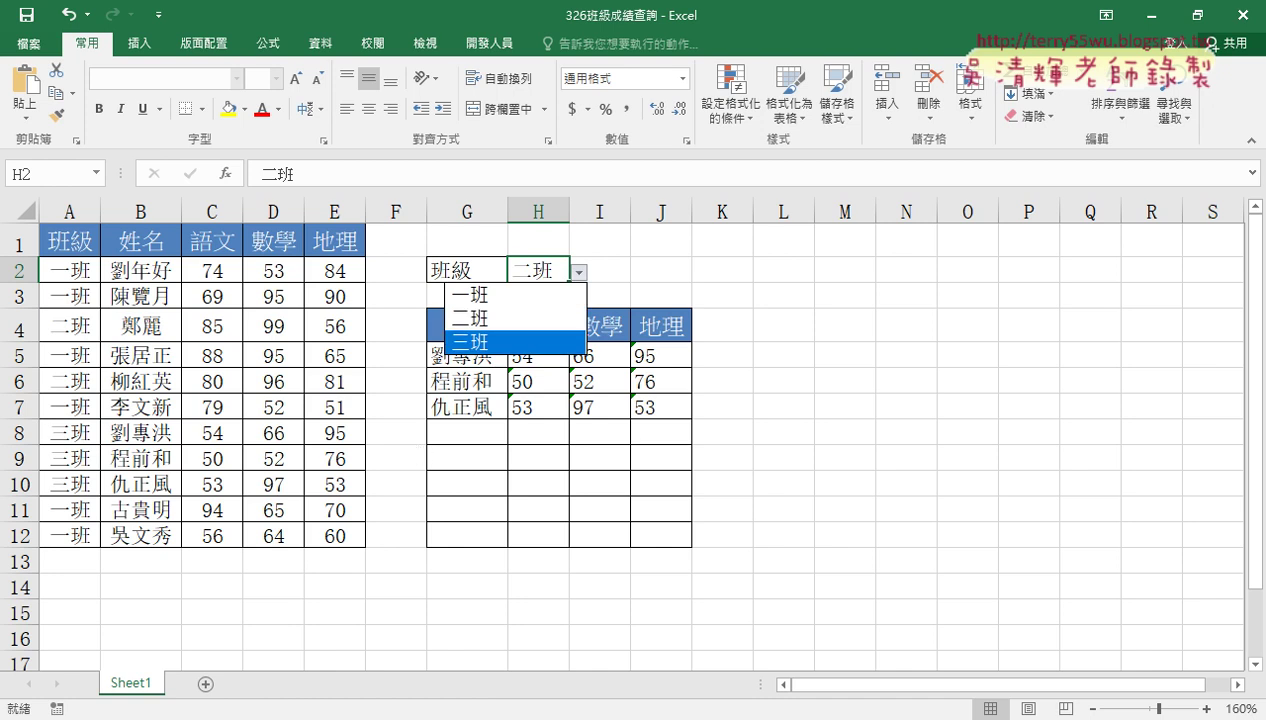
{"action": "key", "text": "Escape"}
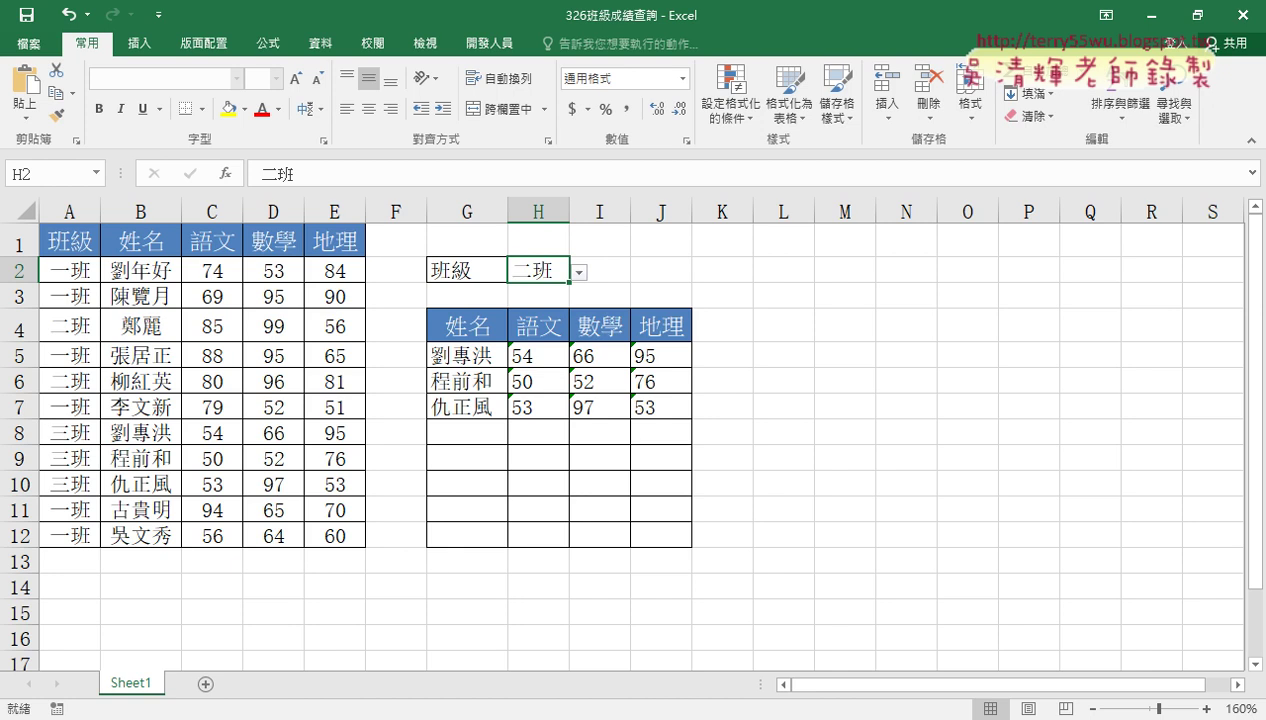
{"action": "left_click", "coordinate": [320, 630]}
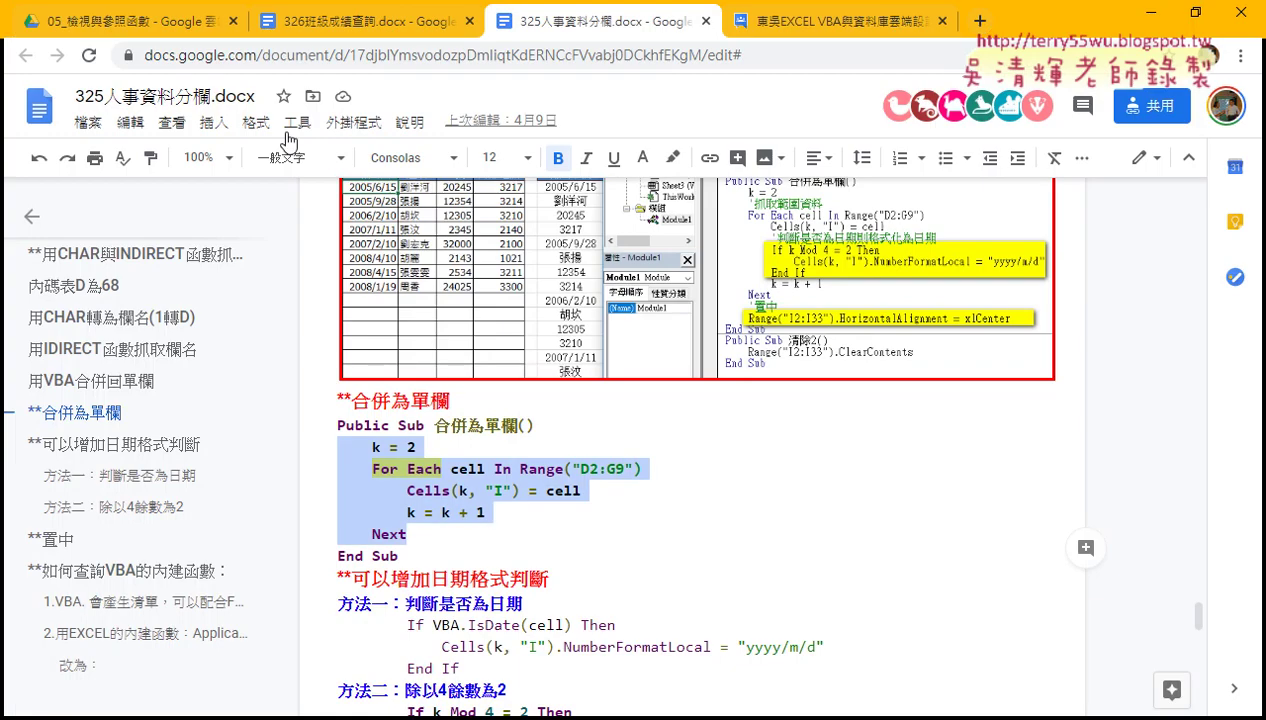
Open the 326班級成績查詢.docx notes and highlight INDEX and IFERROR in the heading
{"action": "left_click", "coordinate": [290, 30]}
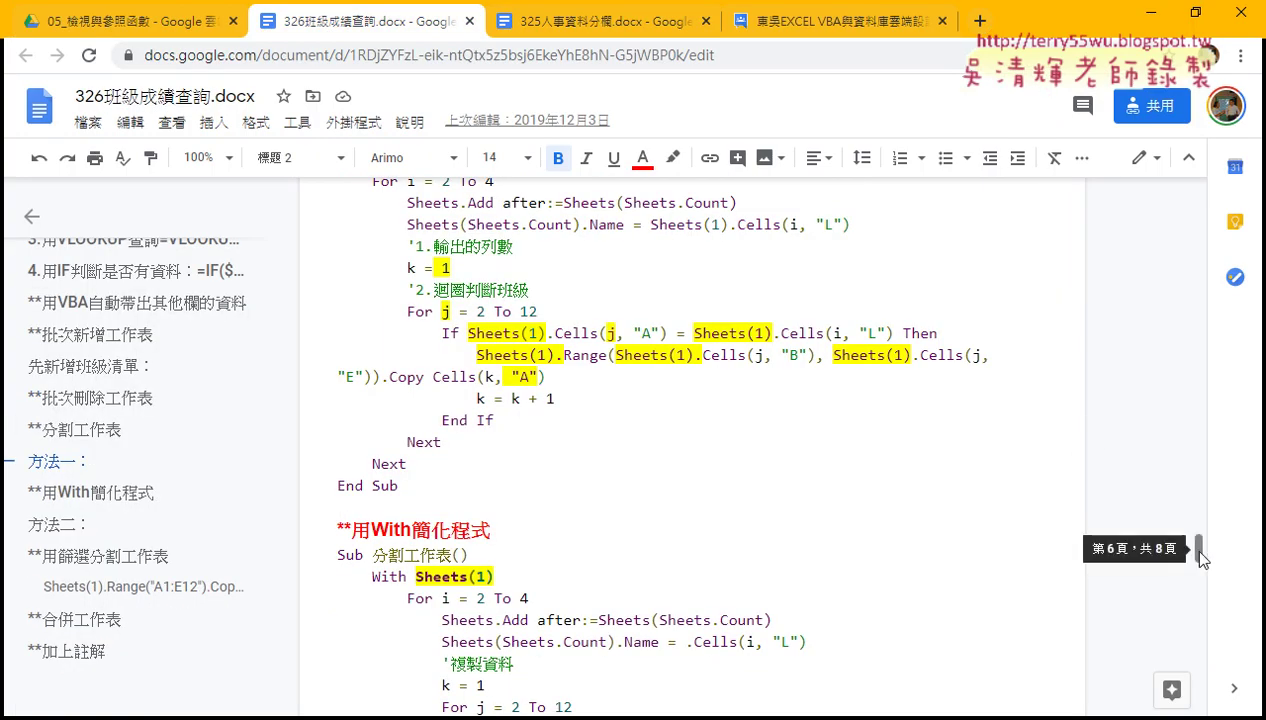
{"action": "left_click_drag", "start_coordinate": [1199, 550], "coordinate": [1199, 195]}
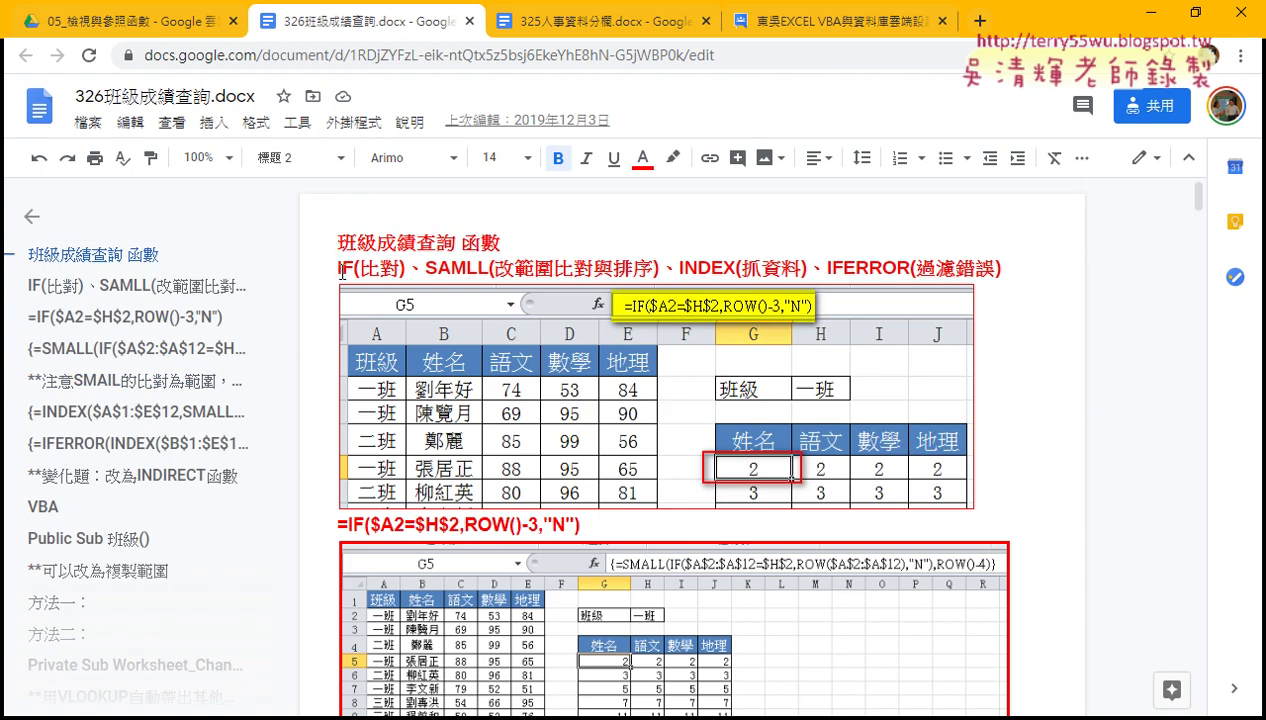
{"action": "left_click", "coordinate": [342, 270]}
{"action": "left_click_drag", "start_coordinate": [680, 268], "coordinate": [732, 258]}
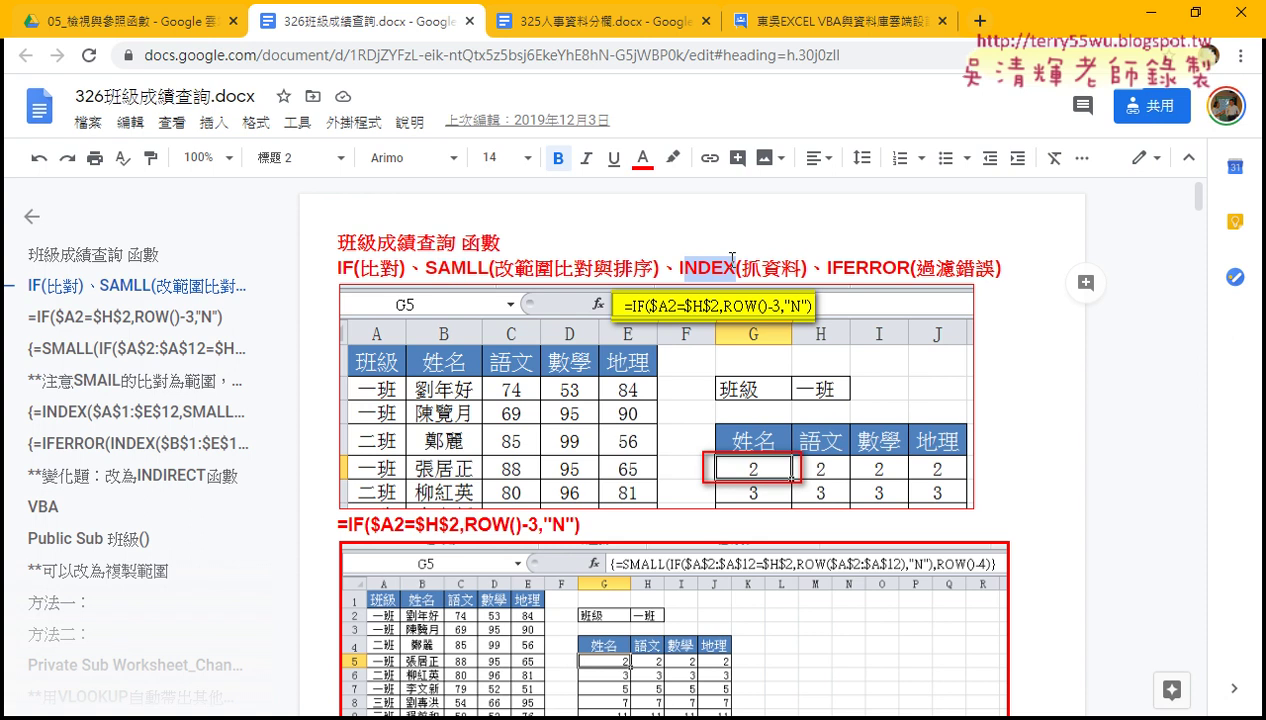
{"action": "left_click_drag", "start_coordinate": [828, 268], "coordinate": [895, 268]}
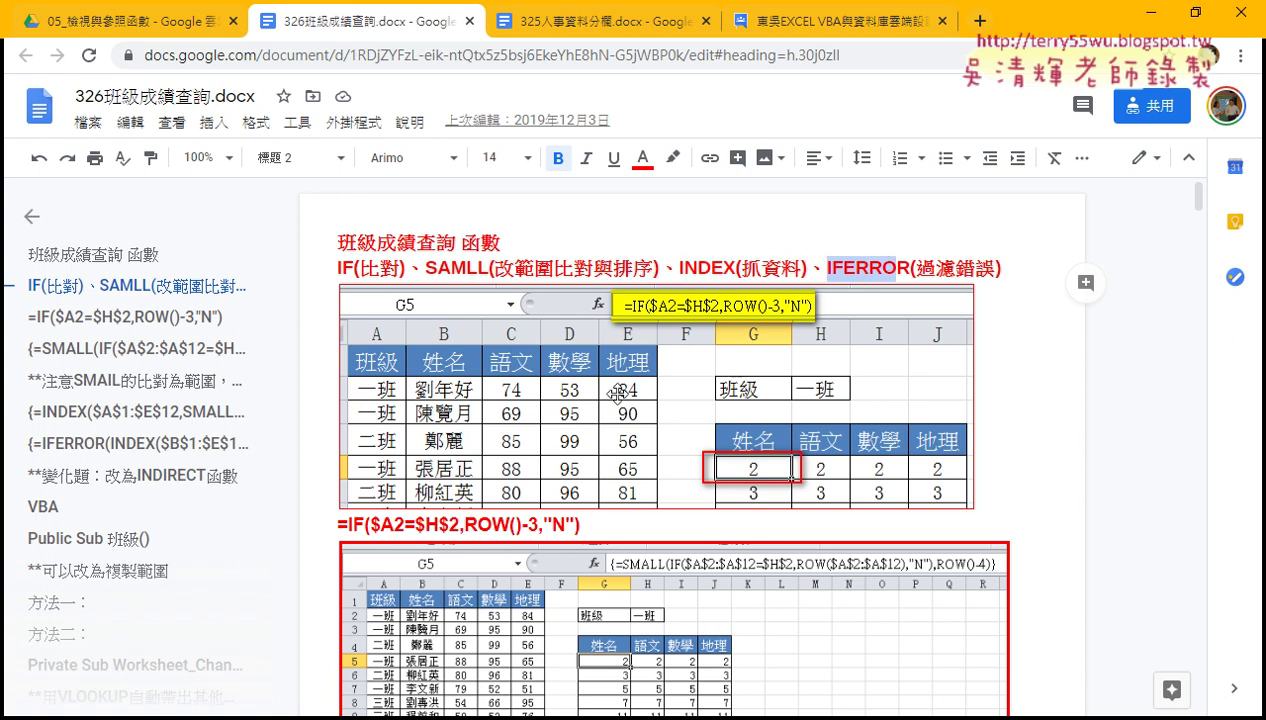
Scroll past the SMALL formula heading down to the VBA section
{"action": "scroll", "coordinate": [617, 394], "scroll_direction": "down", "scroll_amount": 4}
{"action": "scroll", "coordinate": [500, 340], "scroll_direction": "down", "scroll_amount": 4}
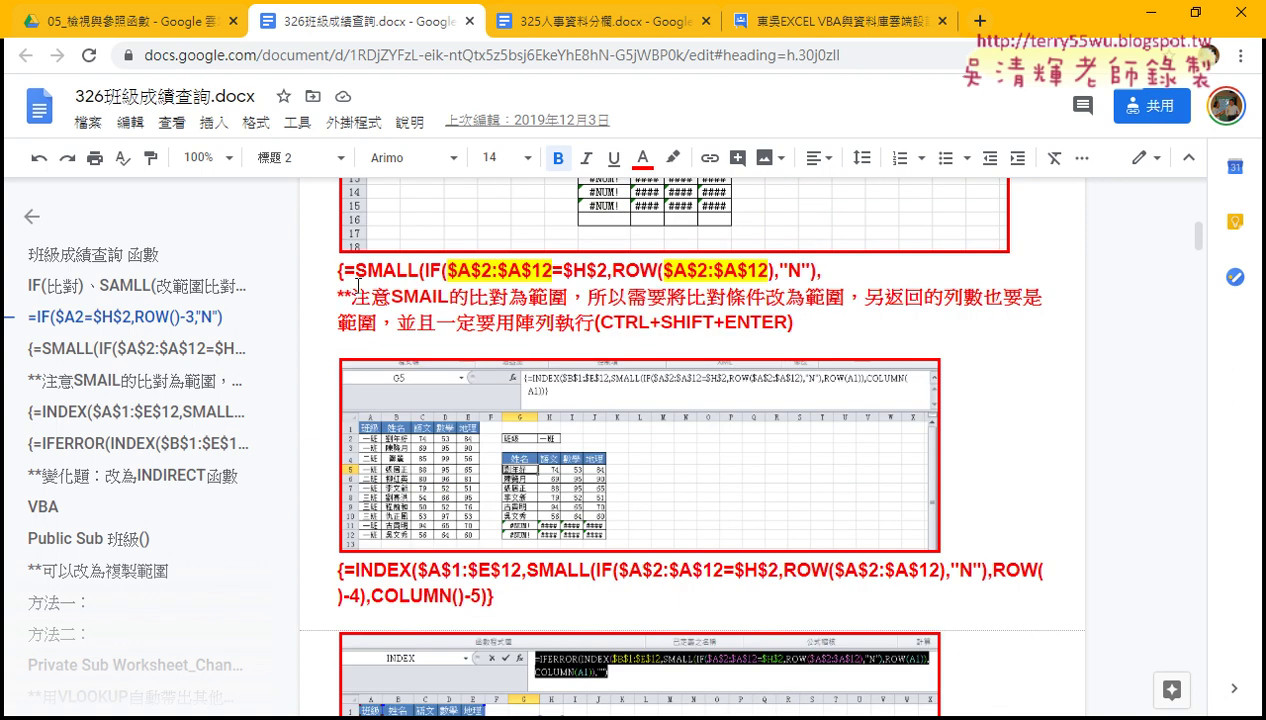
{"action": "left_click", "coordinate": [336, 272]}
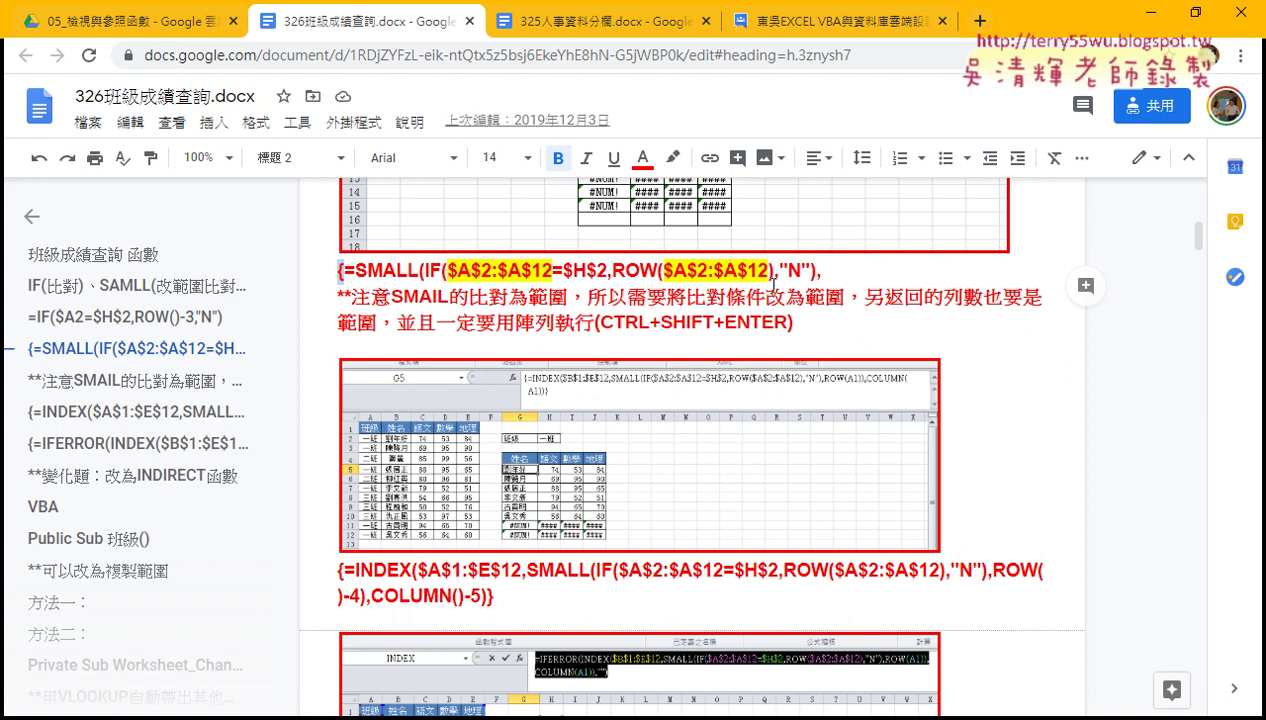
{"action": "scroll", "coordinate": [775, 334], "scroll_direction": "down", "scroll_amount": 5}
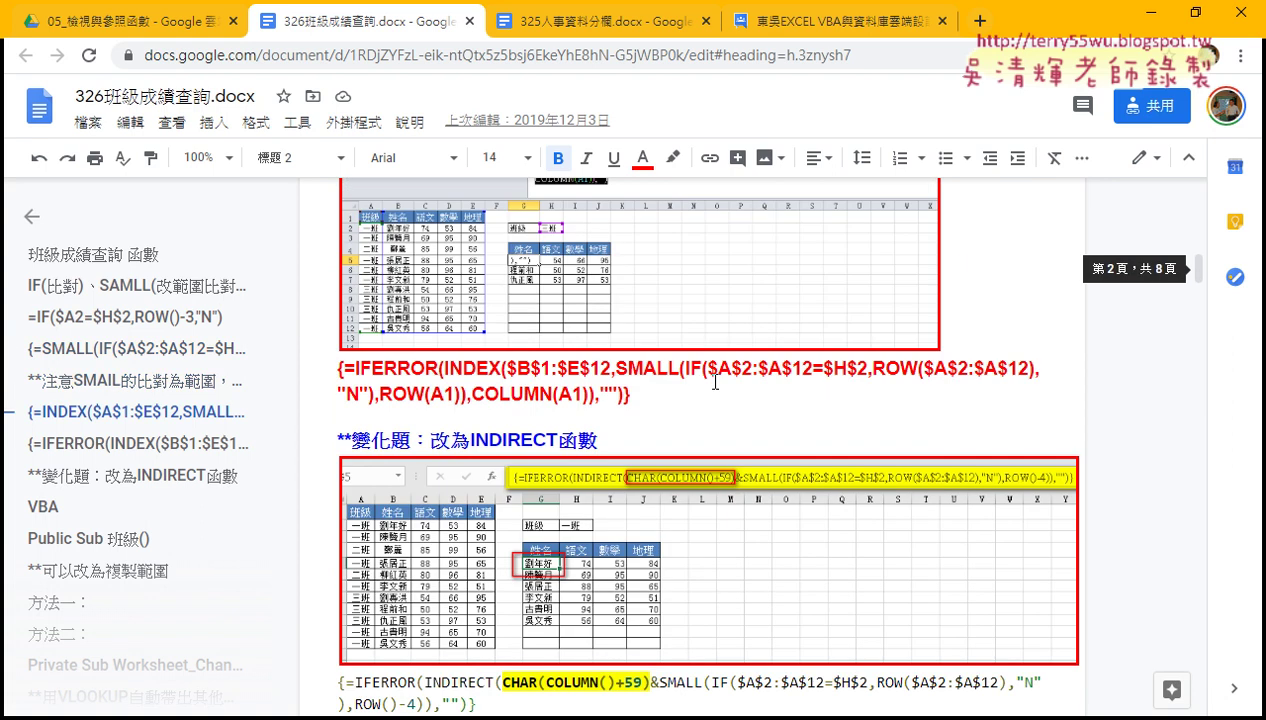
{"action": "scroll", "coordinate": [715, 381], "scroll_direction": "down", "scroll_amount": 3}
{"action": "scroll", "coordinate": [715, 381], "scroll_direction": "down", "scroll_amount": 1}
{"action": "scroll", "coordinate": [715, 381], "scroll_direction": "down", "scroll_amount": 1}
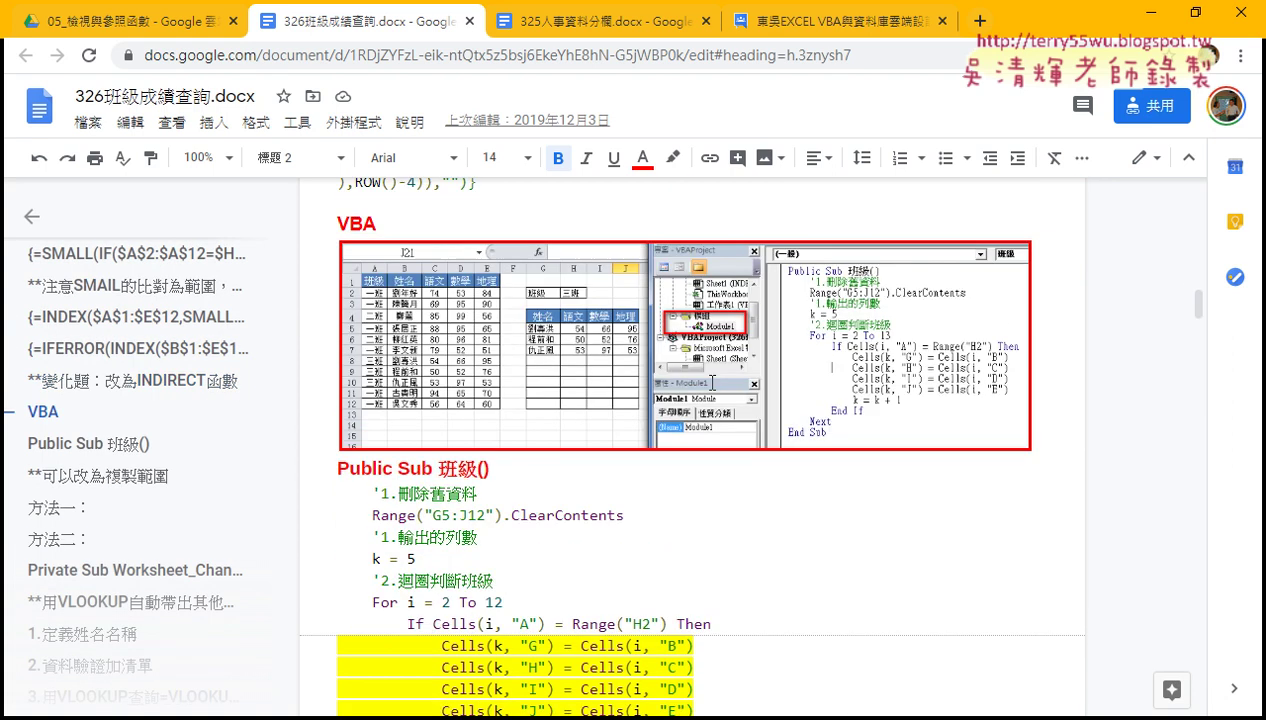
{"action": "scroll", "coordinate": [713, 383], "scroll_direction": "up", "scroll_amount": 2}
Select the whole IFERROR formula paragraph in the notes
{"action": "left_click", "coordinate": [481, 410]}
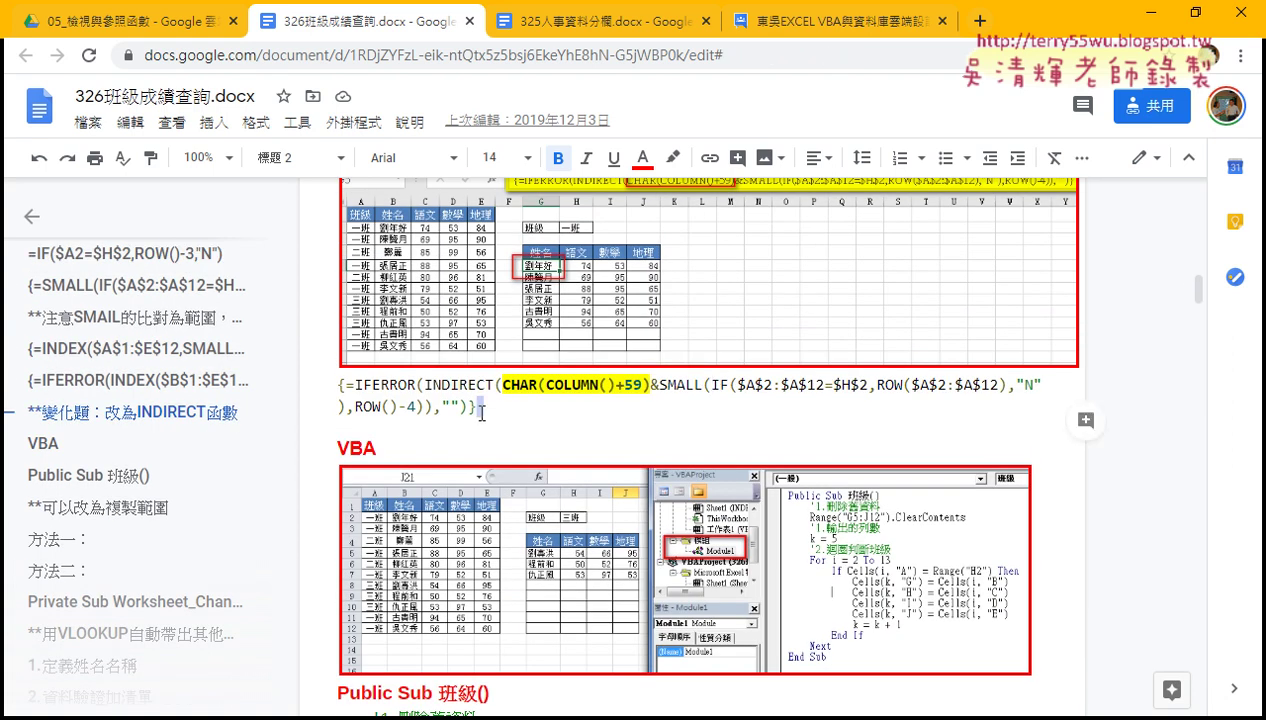
{"action": "triple_click", "coordinate": [481, 410]}
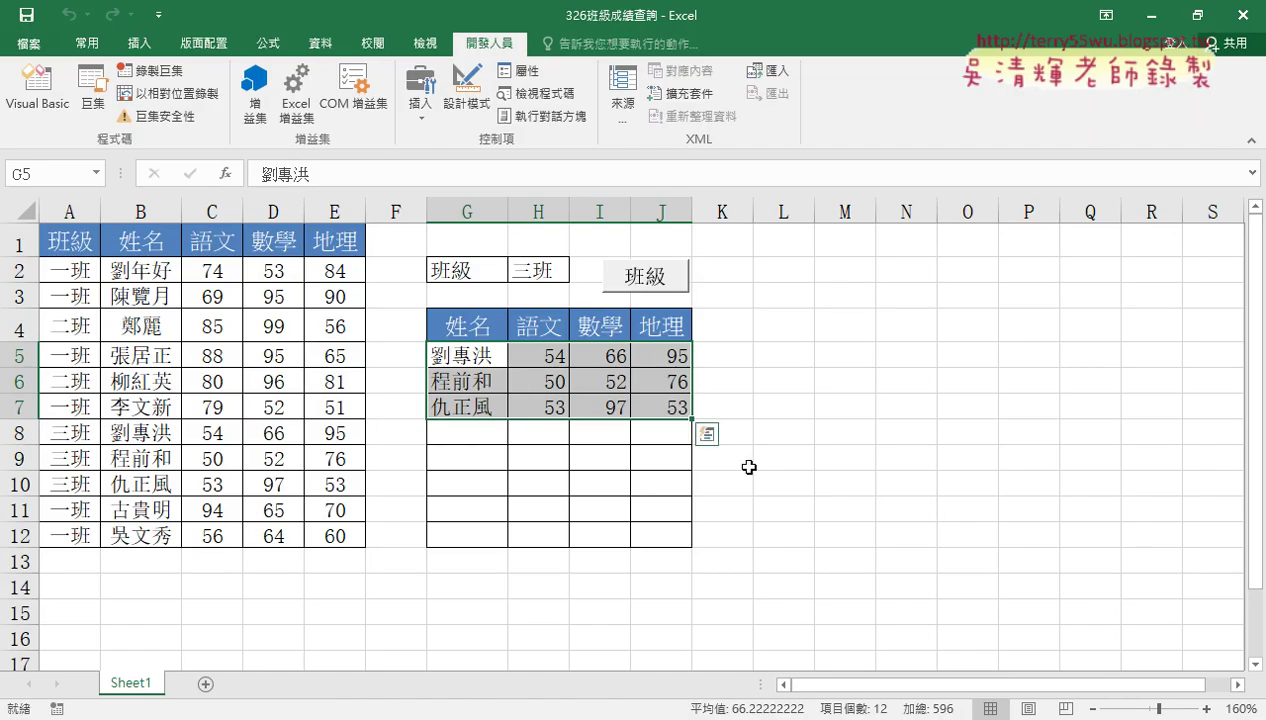
Pick 一班 in H2, run the 班級 lookup and select the six listed rows
{"action": "left_click", "coordinate": [793, 477]}
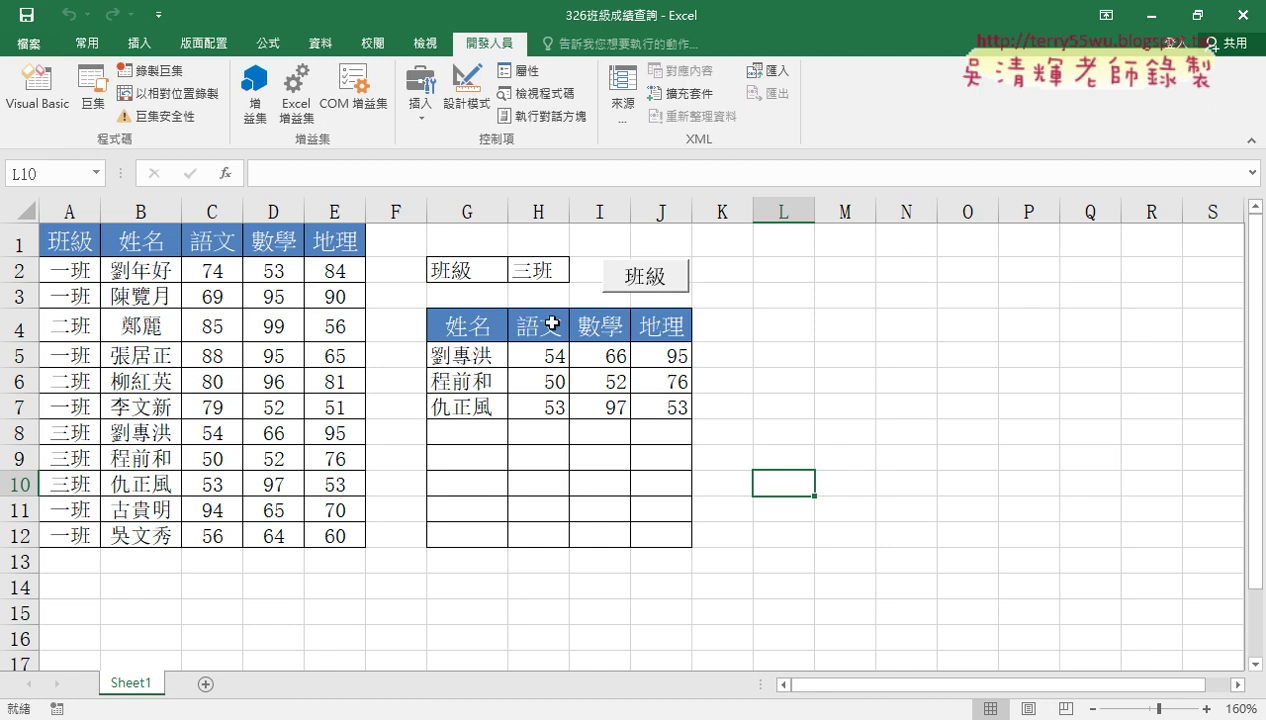
{"action": "left_click", "coordinate": [545, 268]}
{"action": "left_click", "coordinate": [578, 274]}
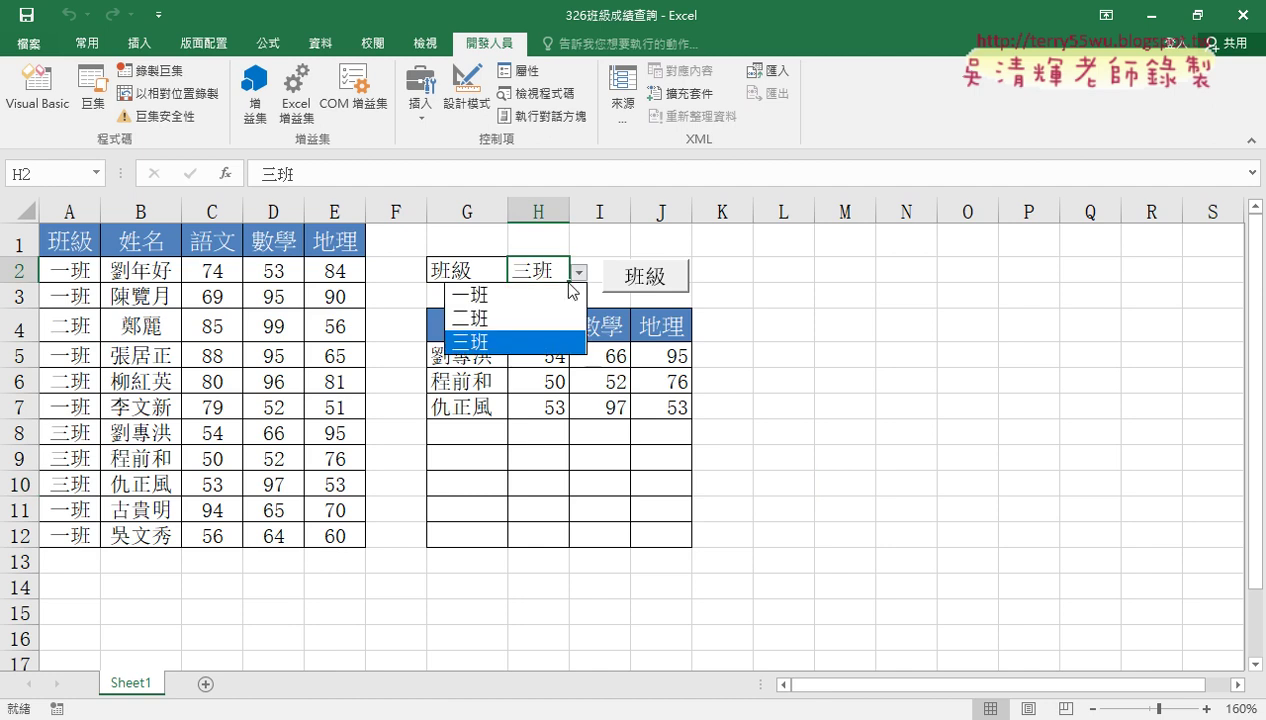
{"action": "left_click", "coordinate": [530, 287]}
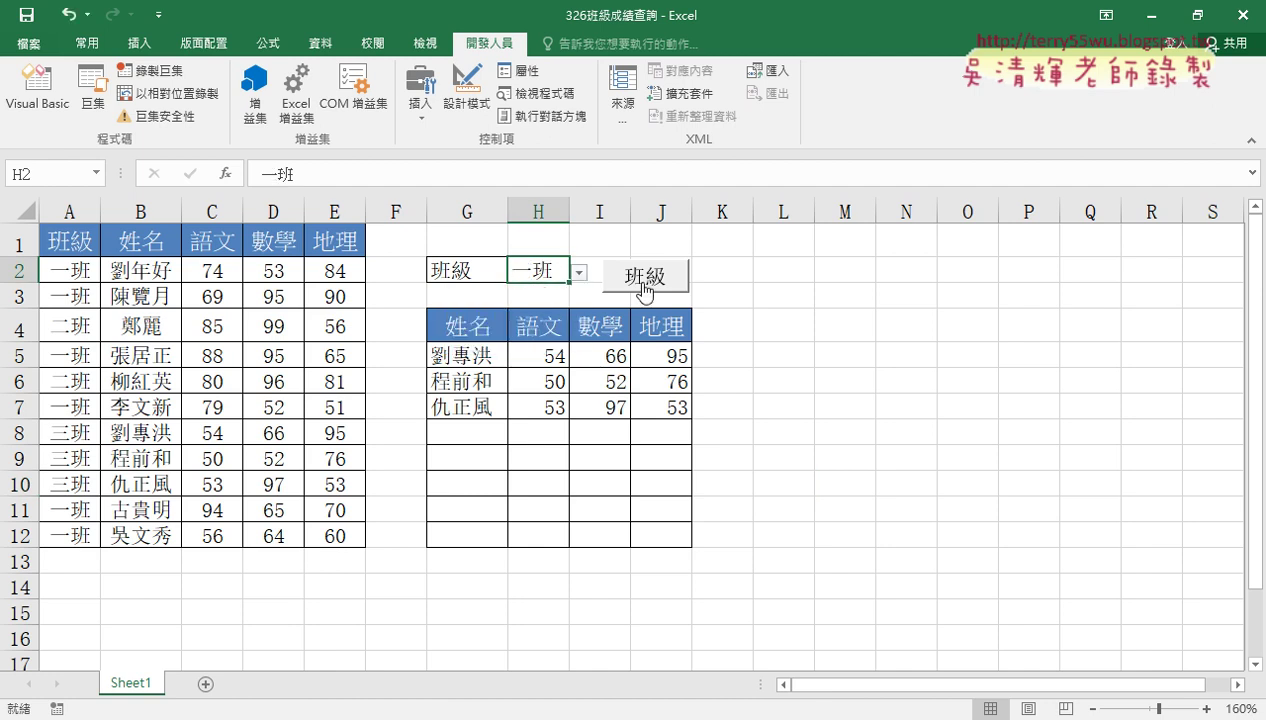
{"action": "left_click", "coordinate": [645, 285]}
{"action": "left_click_drag", "start_coordinate": [482, 355], "coordinate": [678, 490]}
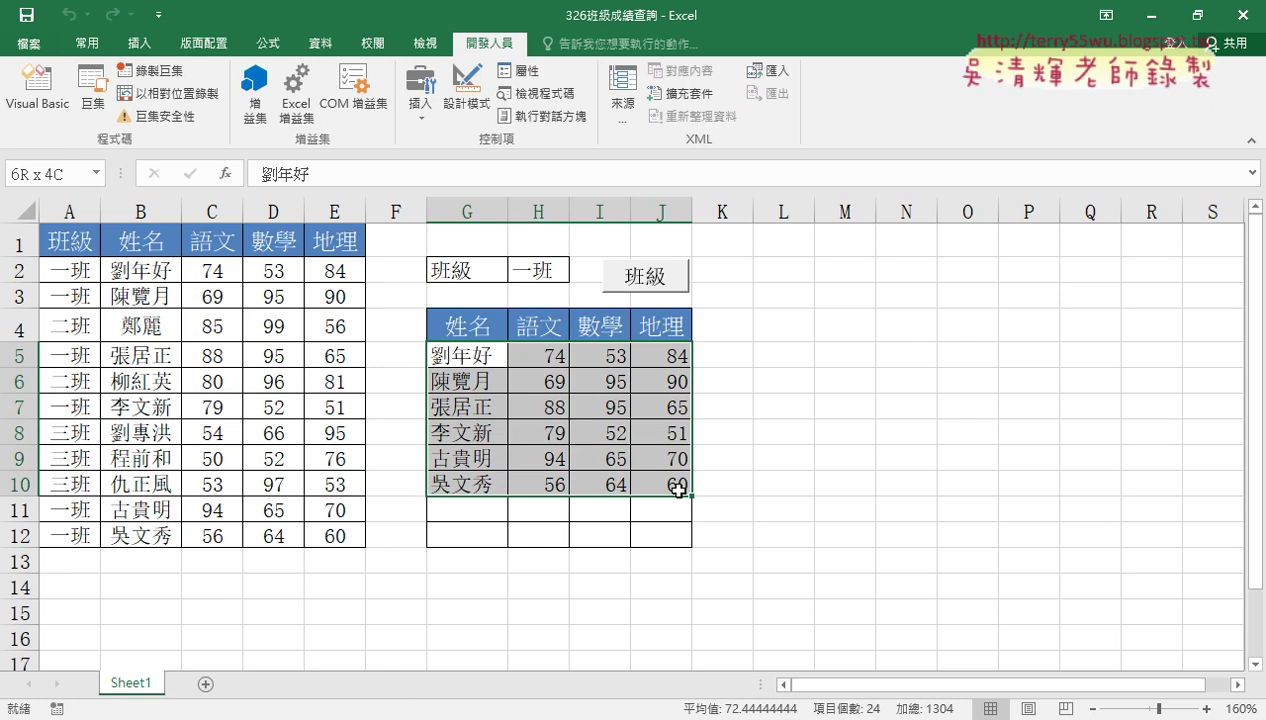
Switch H2 to 二班 and run the lookup, marking its two result rows
{"action": "left_click", "coordinate": [556, 268]}
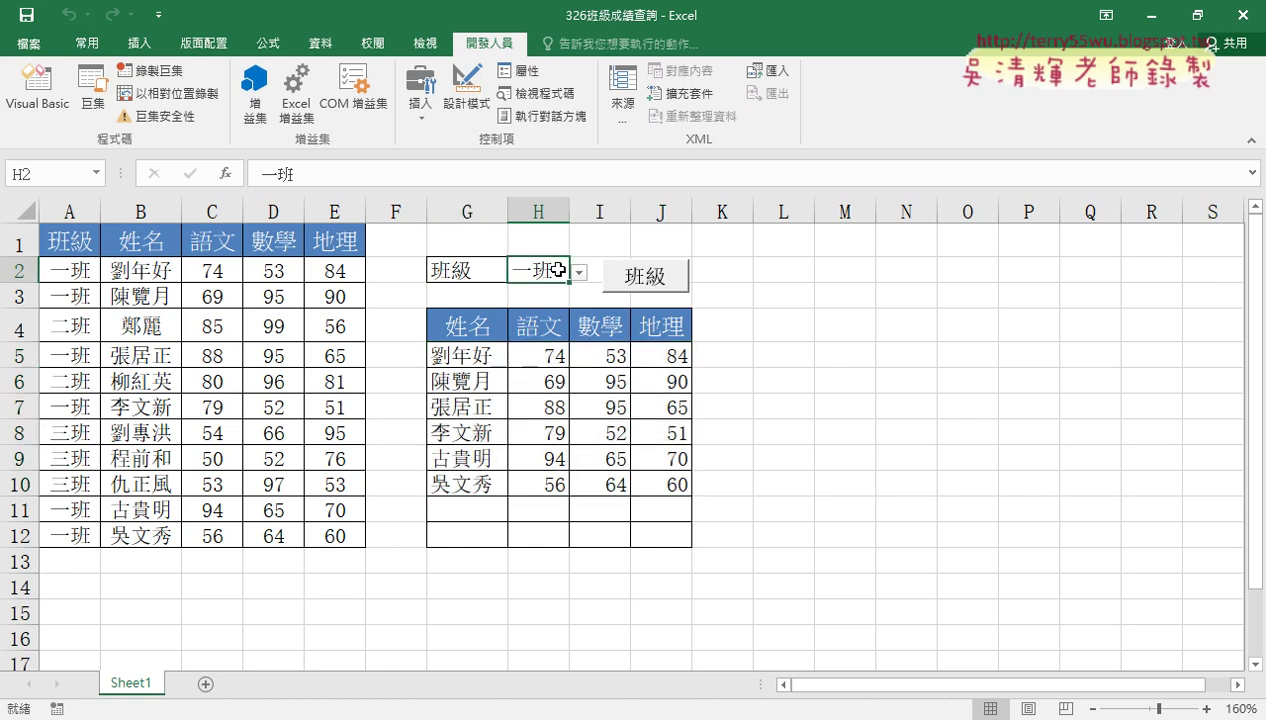
{"action": "left_click", "coordinate": [578, 272]}
{"action": "left_click", "coordinate": [553, 318]}
{"action": "left_click", "coordinate": [648, 280]}
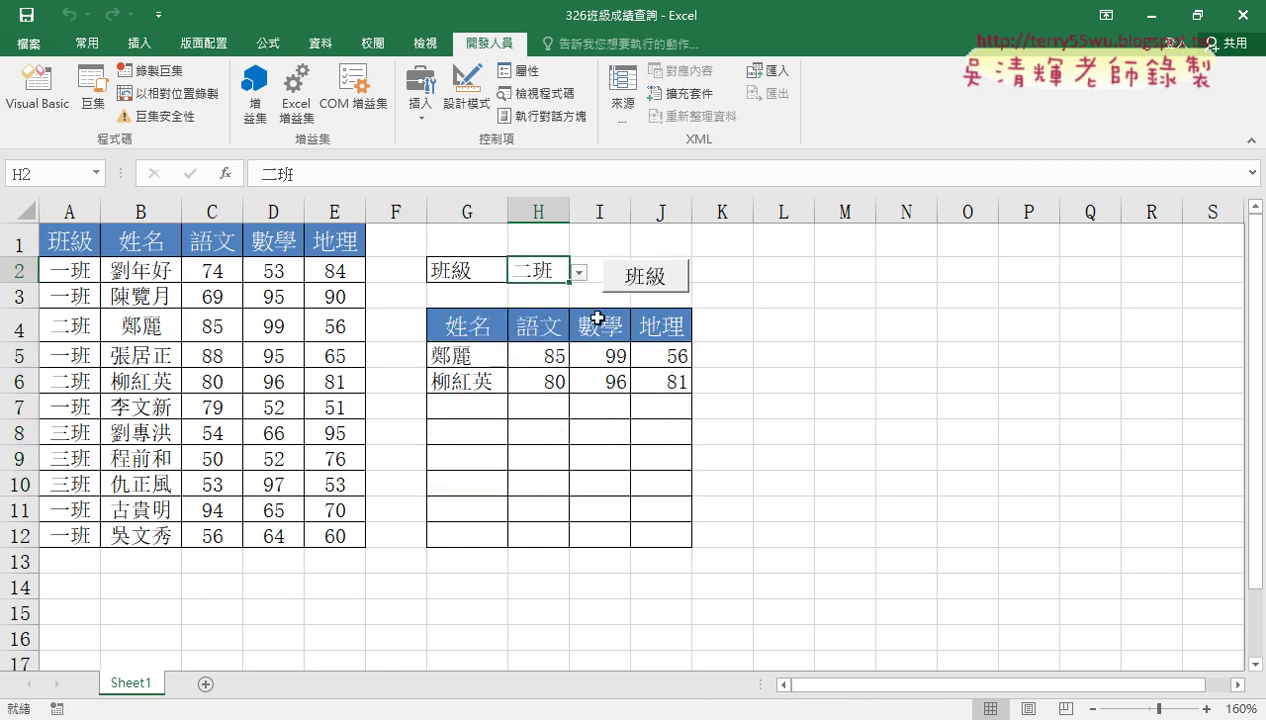
{"action": "left_click_drag", "start_coordinate": [480, 353], "coordinate": [617, 374]}
Switch H2 to 三班 and run the lookup to list its students
{"action": "left_click", "coordinate": [558, 272]}
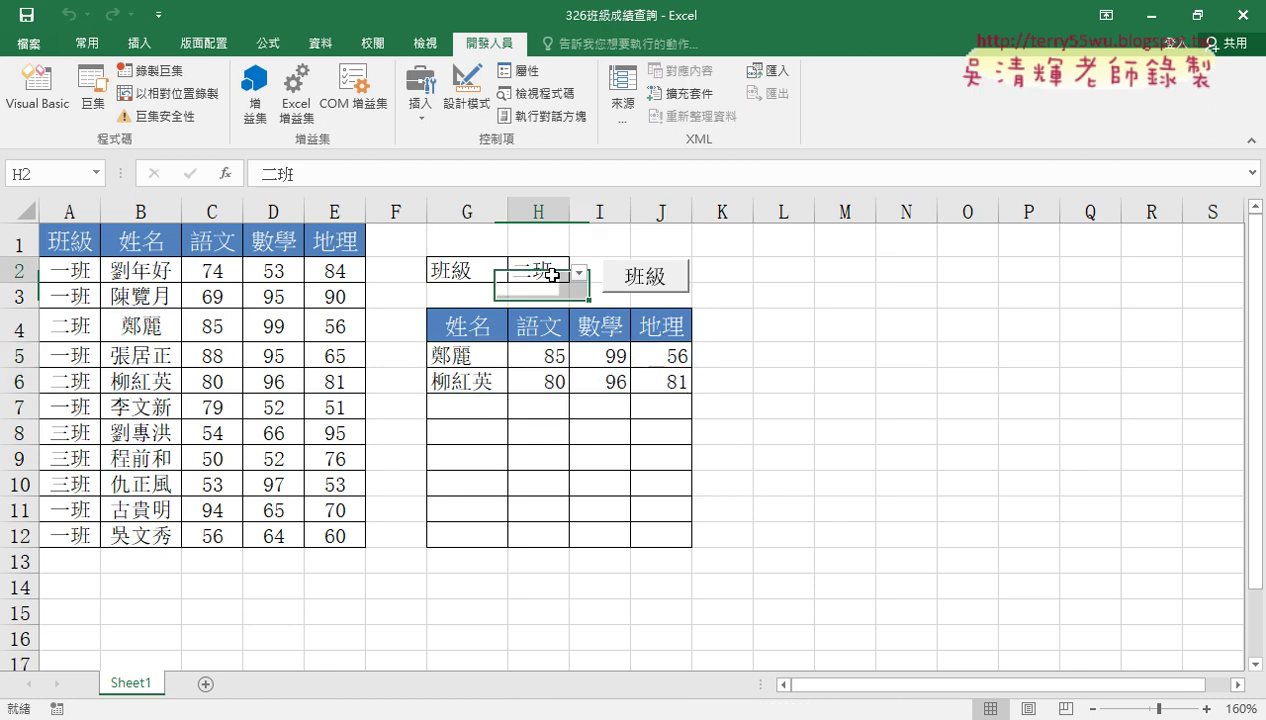
{"action": "left_click", "coordinate": [578, 272]}
{"action": "left_click", "coordinate": [520, 342]}
{"action": "left_click", "coordinate": [640, 290]}
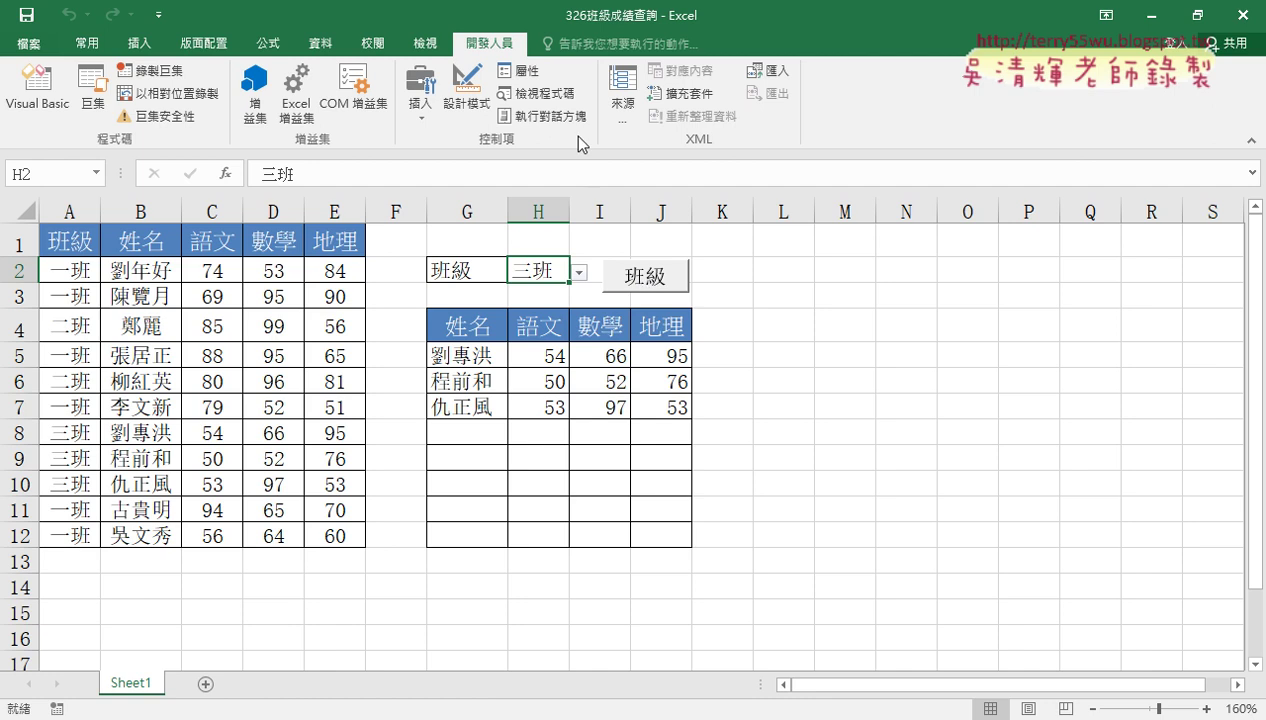
{"action": "left_click", "coordinate": [12, 274]}
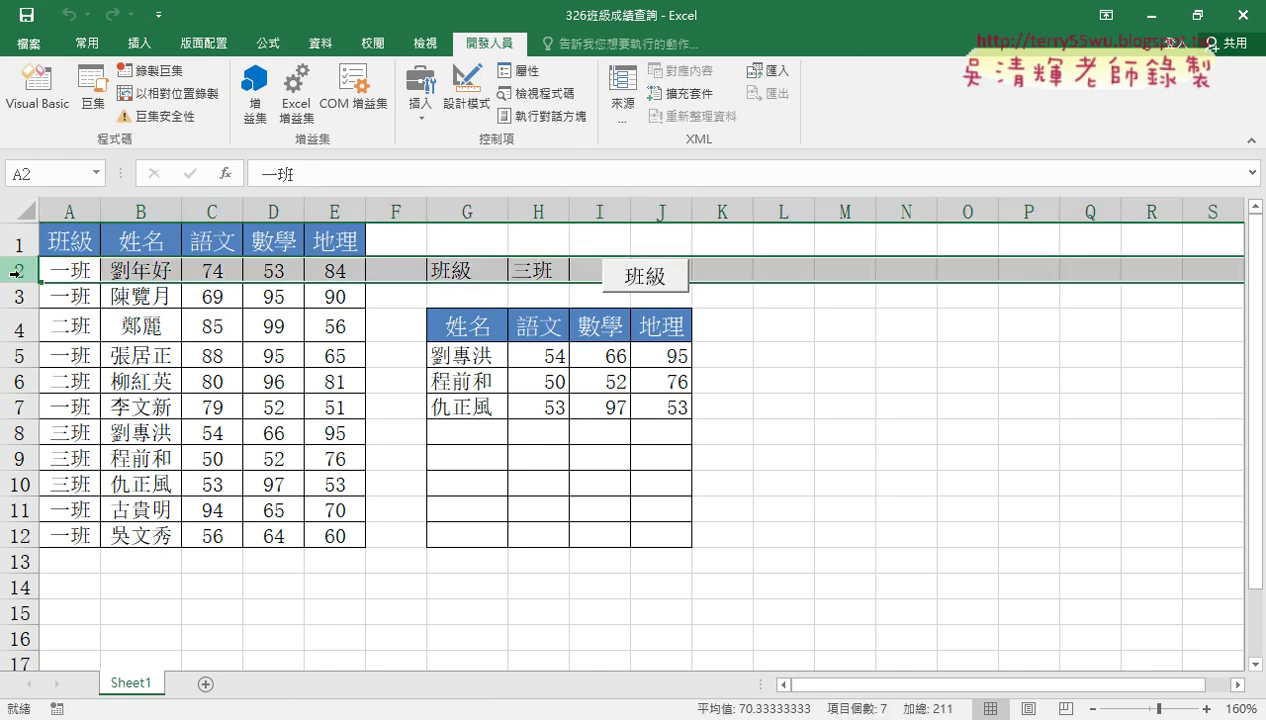
{"action": "left_click", "coordinate": [20, 536]}
{"action": "left_click_drag", "start_coordinate": [68, 272], "coordinate": [88, 530]}
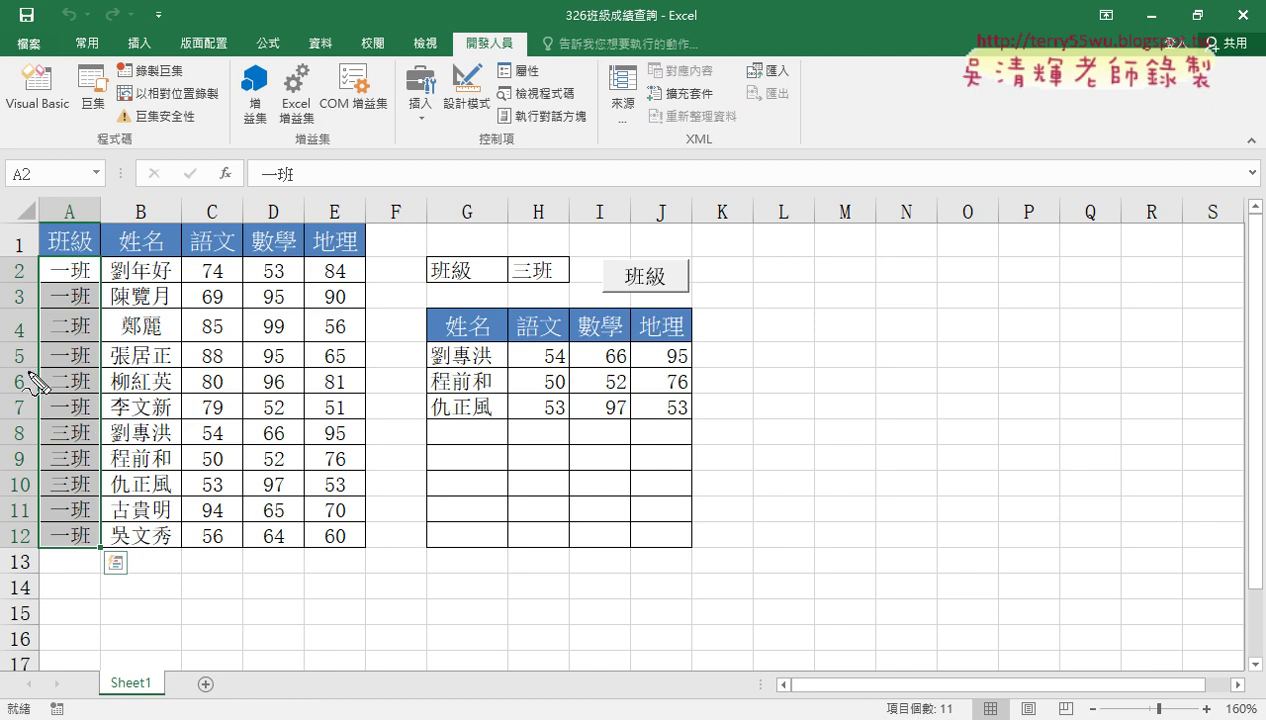
{"action": "left_click_drag", "start_coordinate": [95, 288], "coordinate": [100, 300]}
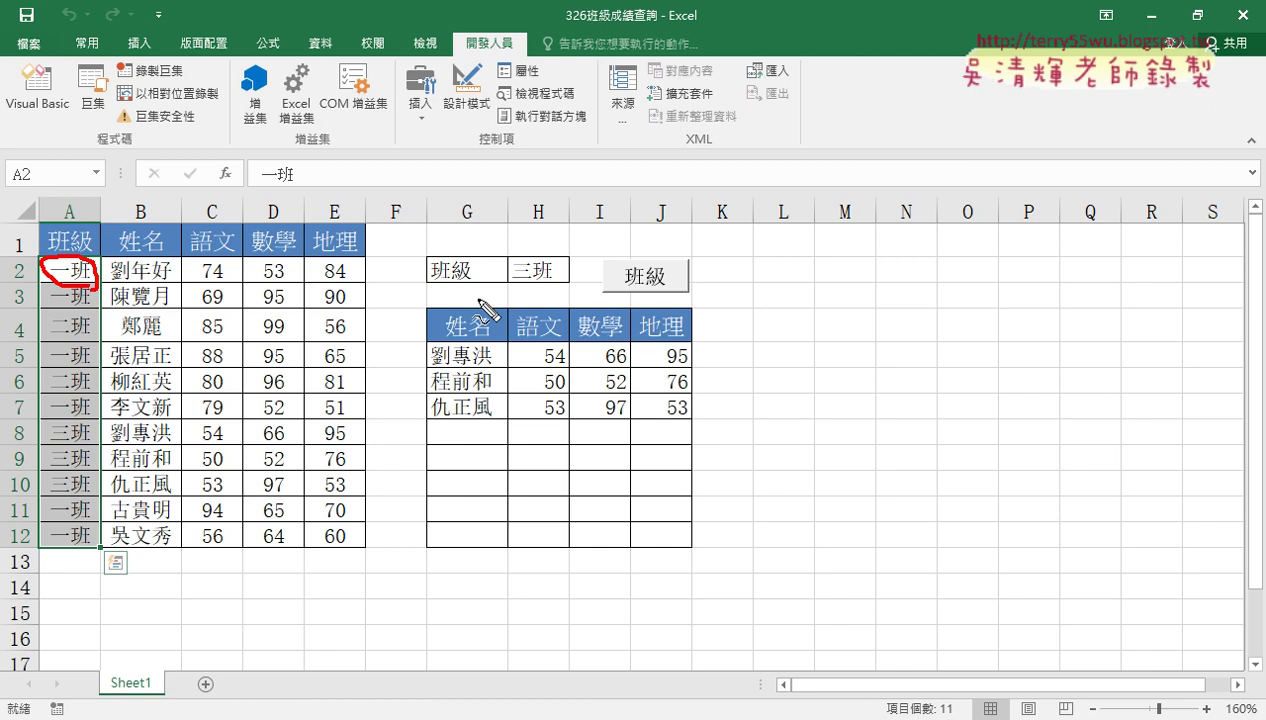
{"action": "left_click_drag", "start_coordinate": [548, 291], "coordinate": [531, 238]}
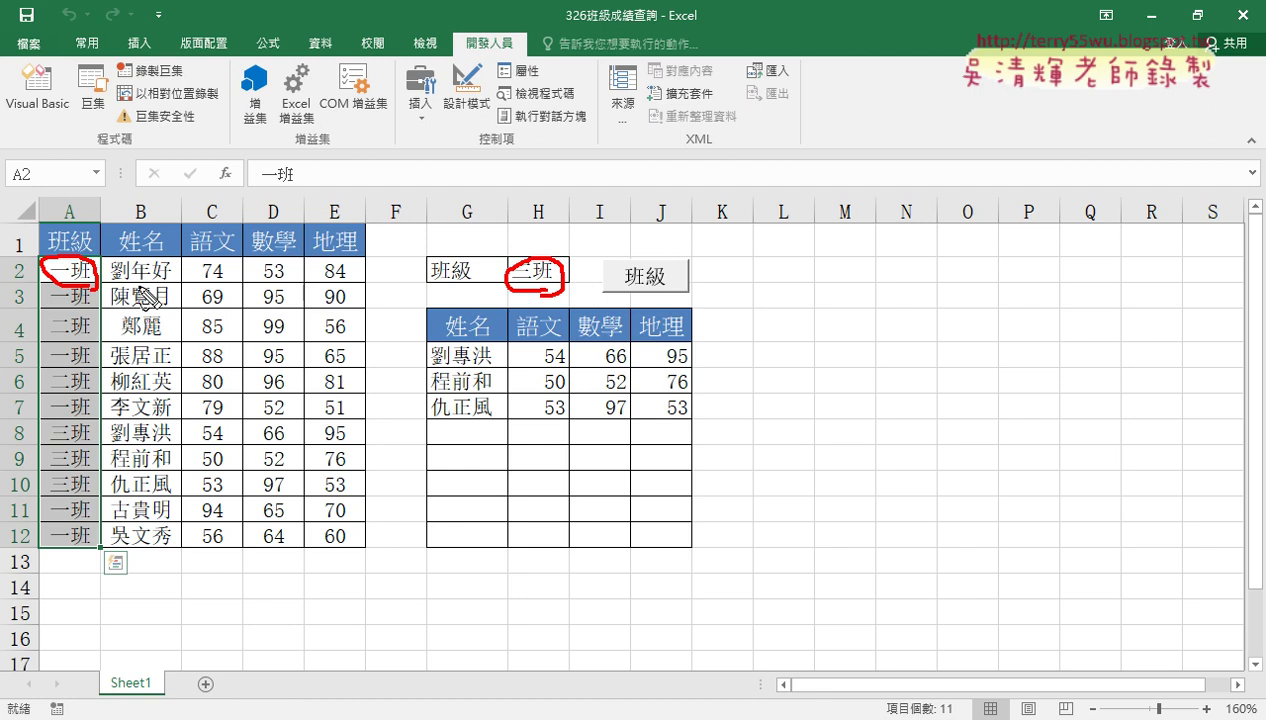
{"action": "left_click_drag", "start_coordinate": [103, 290], "coordinate": [355, 282]}
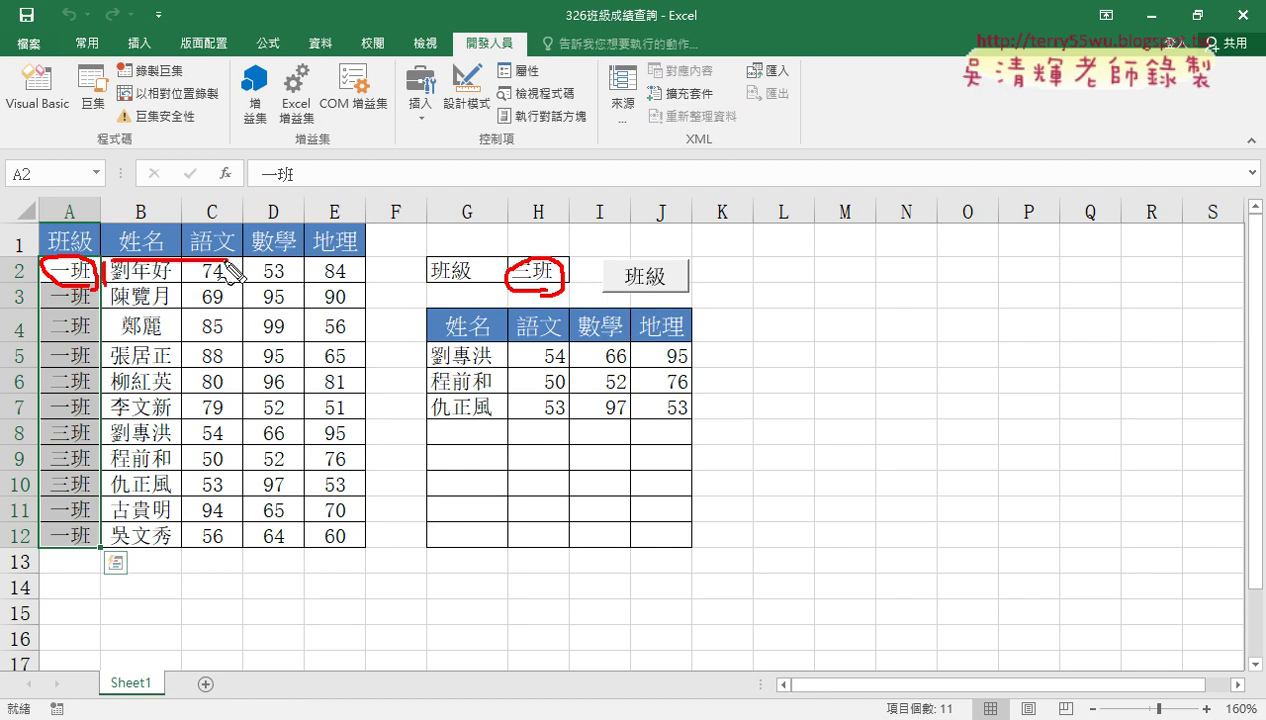
{"action": "left_click_drag", "start_coordinate": [103, 286], "coordinate": [355, 285]}
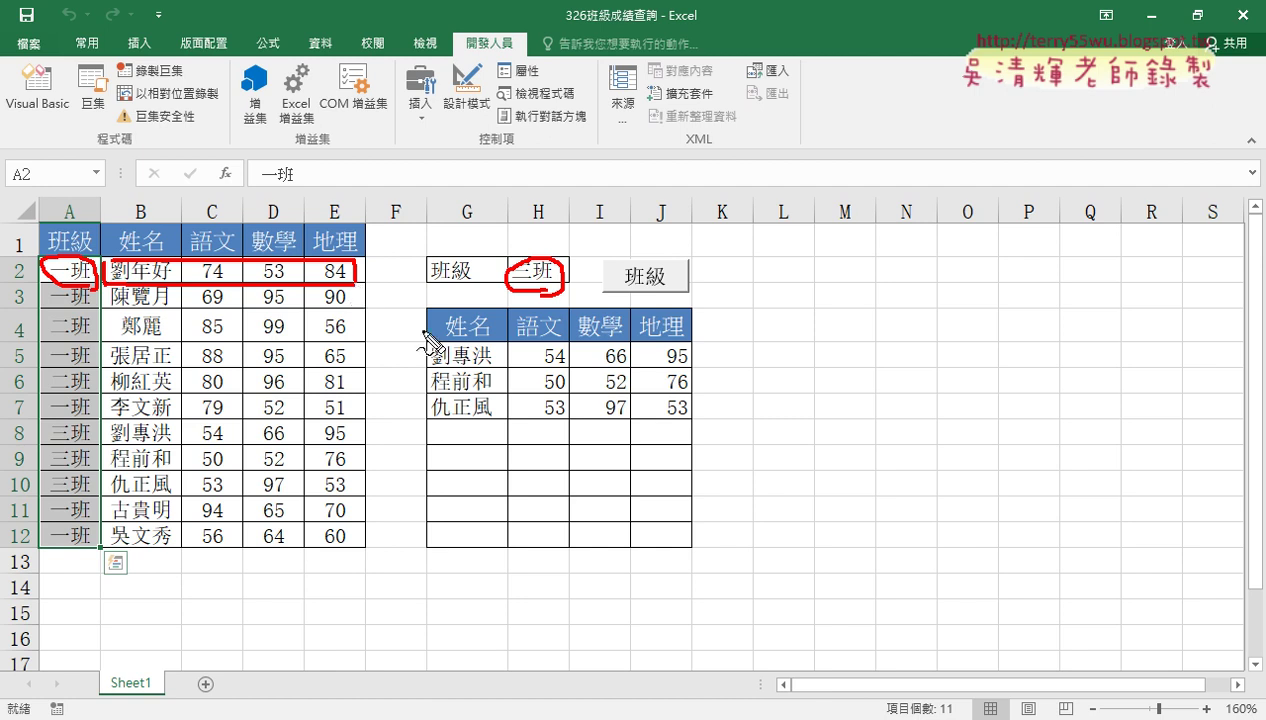
{"action": "mouse_move", "coordinate": [429, 360]}
{"action": "left_mouse_down"}
{"action": "mouse_move", "coordinate": [680, 345]}
{"action": "mouse_move", "coordinate": [686, 368]}
{"action": "left_mouse_up"}
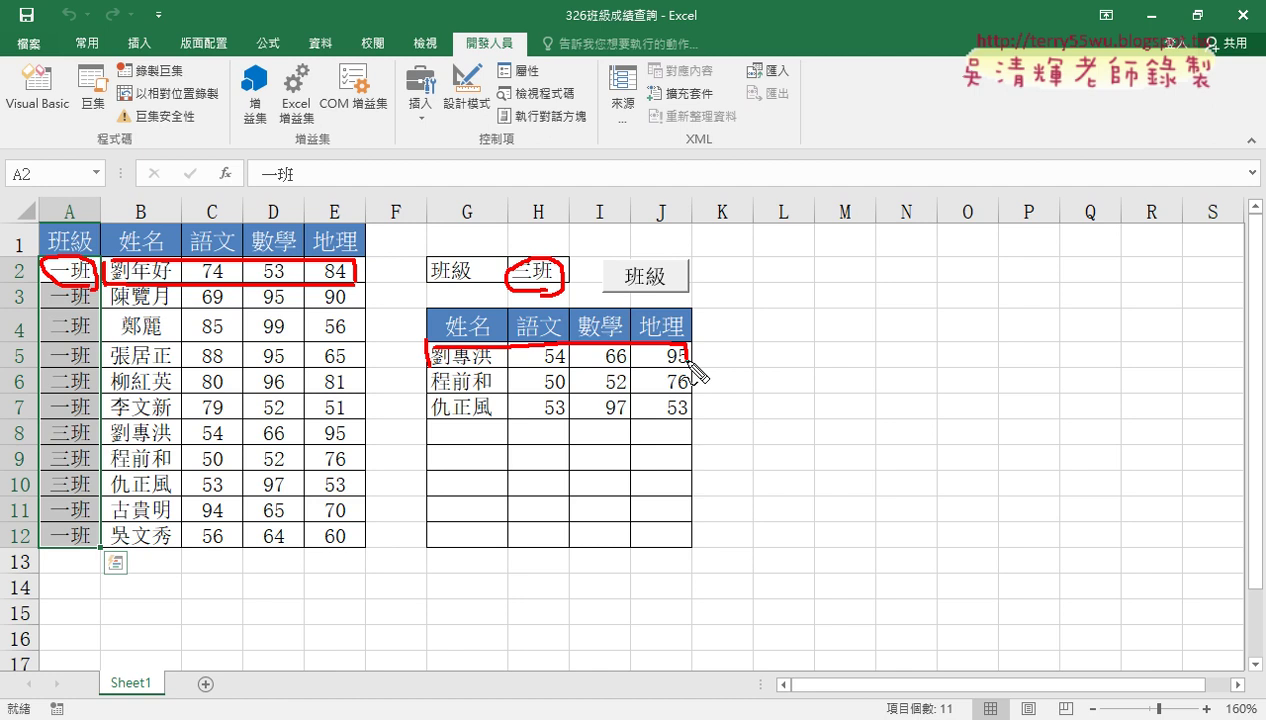
{"action": "left_click_drag", "start_coordinate": [460, 370], "coordinate": [695, 372]}
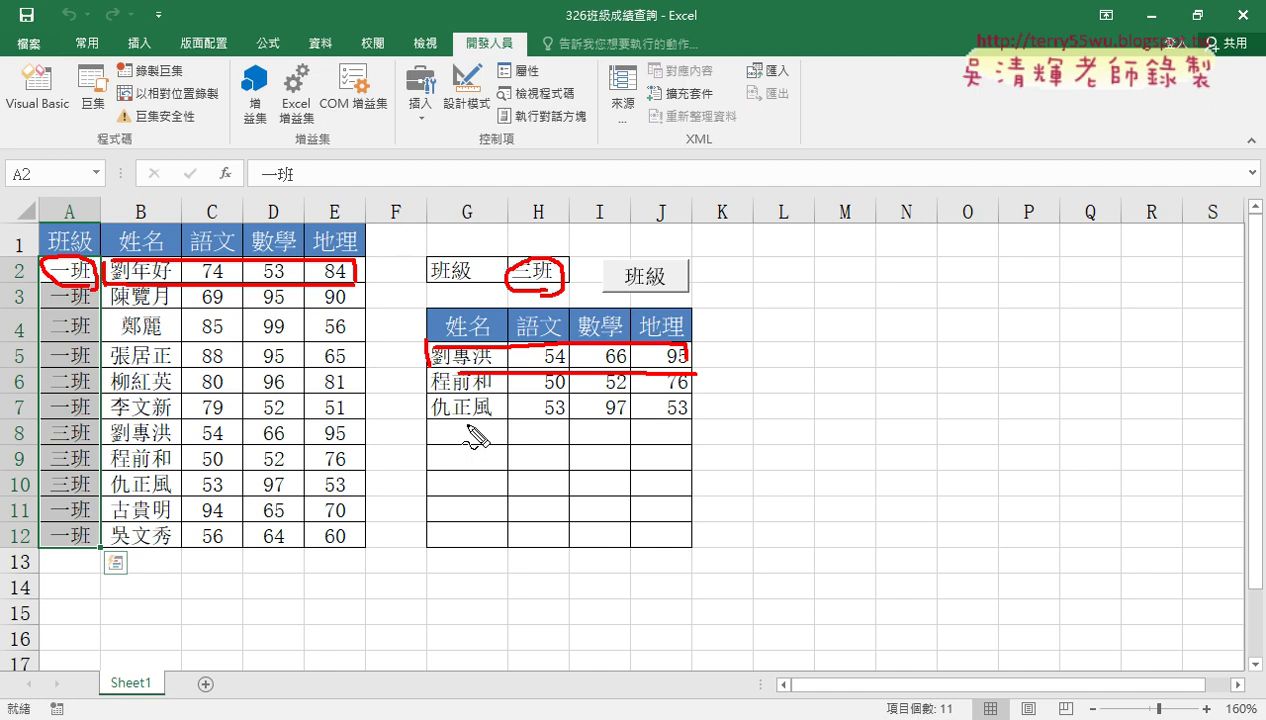
{"action": "key", "text": "Escape"}
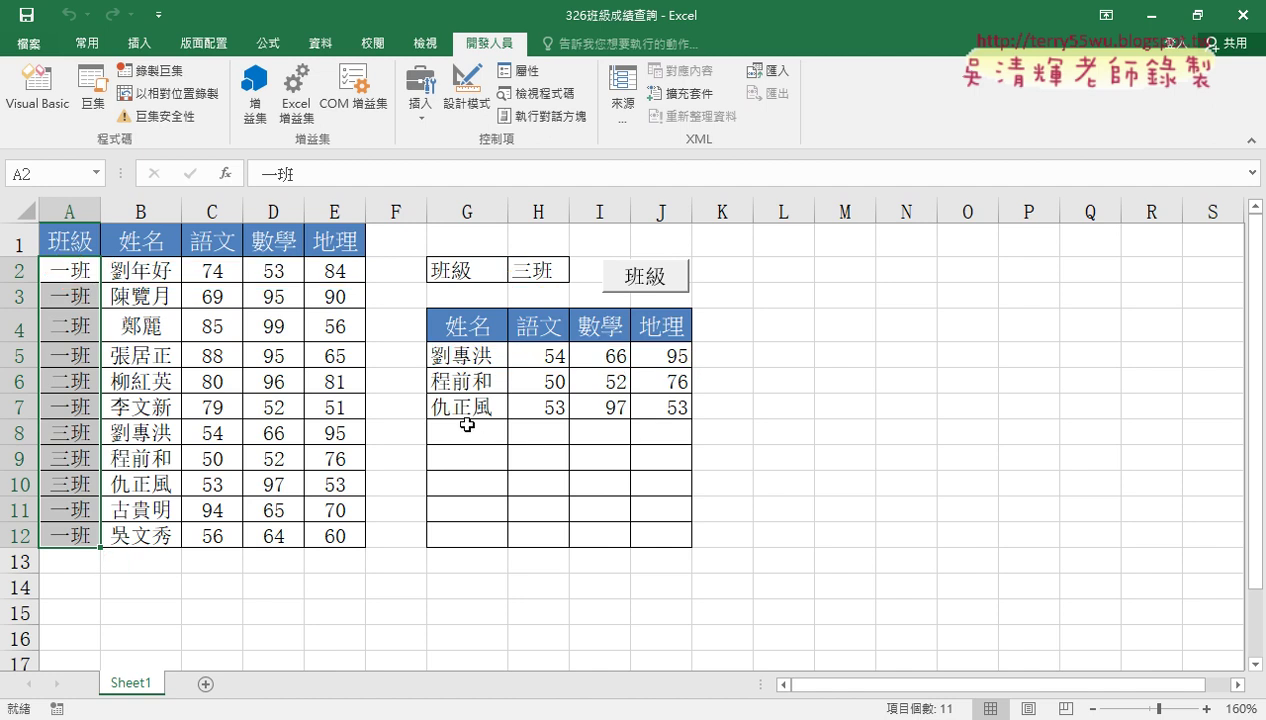
Open the 班級 button's assigned macro for editing through 指定巨集
{"action": "right_click", "coordinate": [655, 276]}
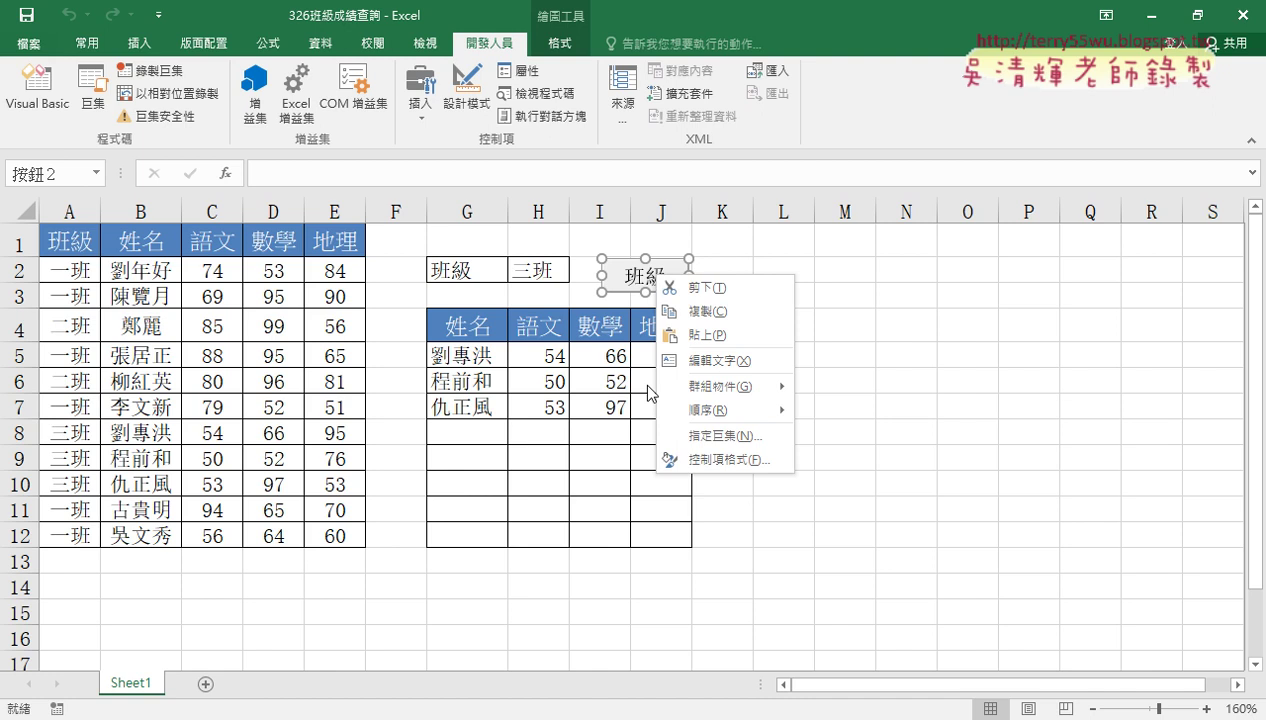
{"action": "left_click", "coordinate": [726, 440]}
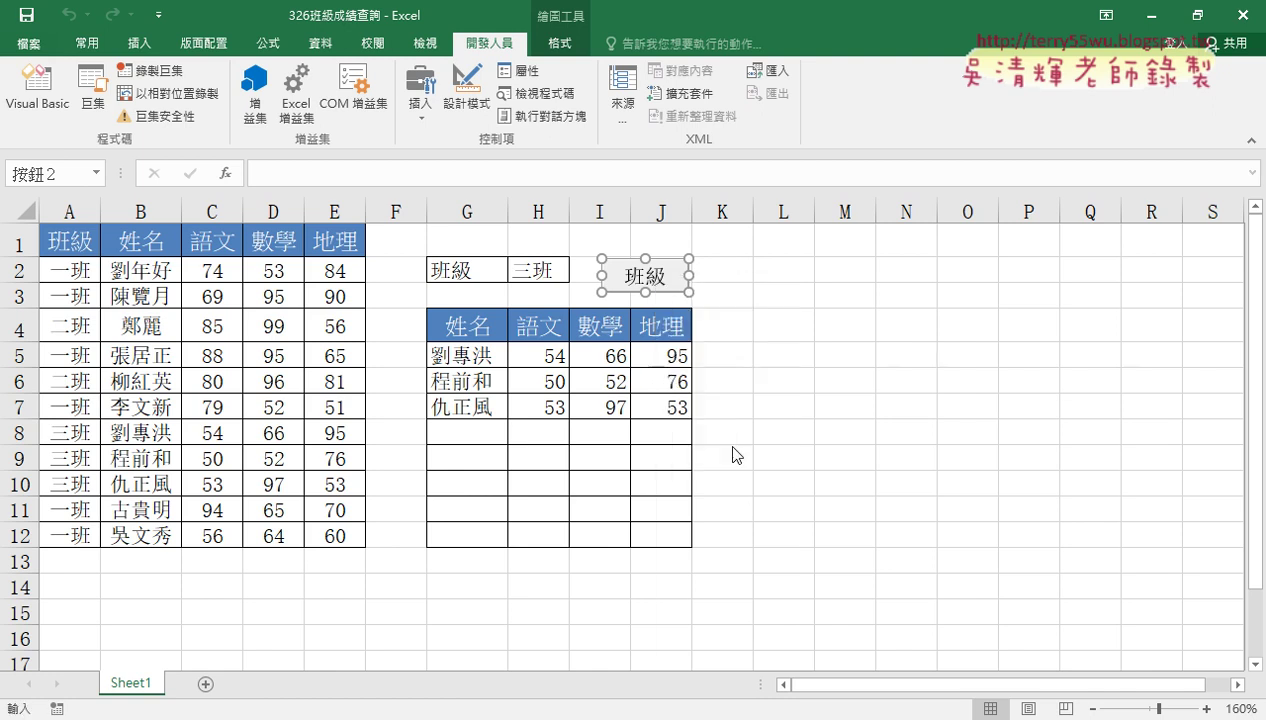
{"action": "left_click", "coordinate": [884, 296]}
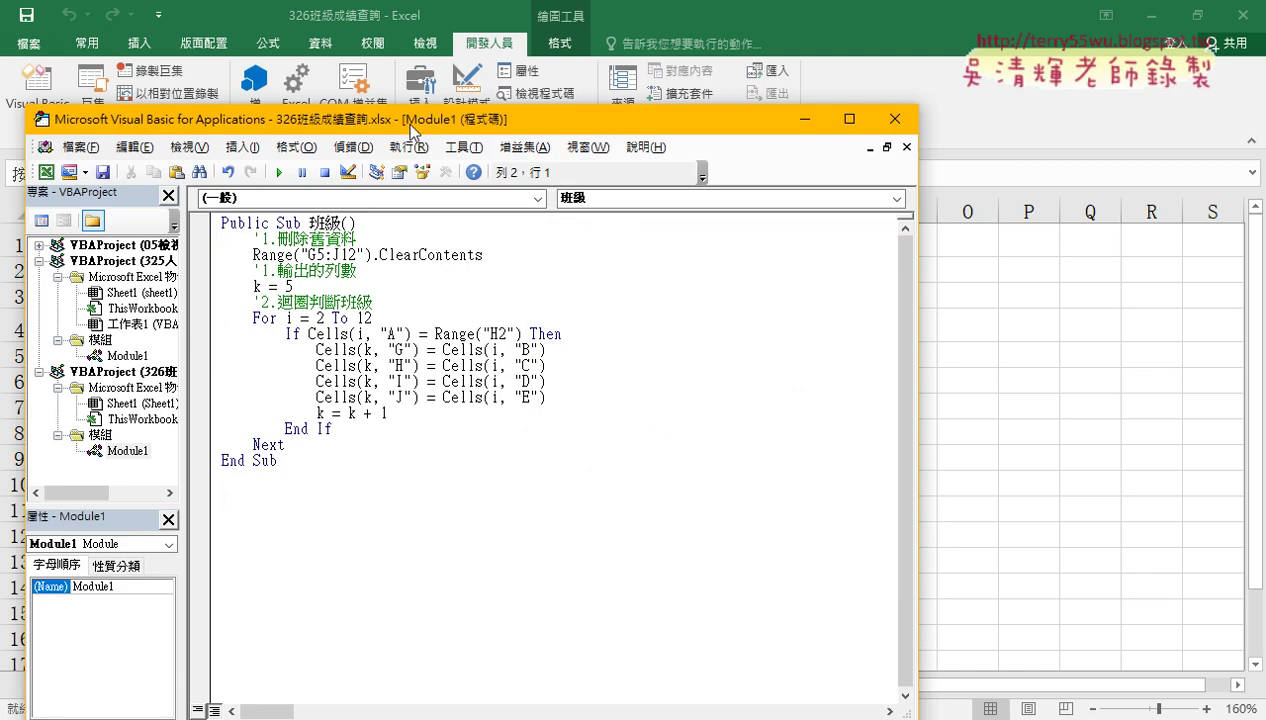
Arrange the VBA editor, widen the Project pane and select Module1's macro body
{"action": "left_click_drag", "start_coordinate": [401, 84], "coordinate": [684, 87]}
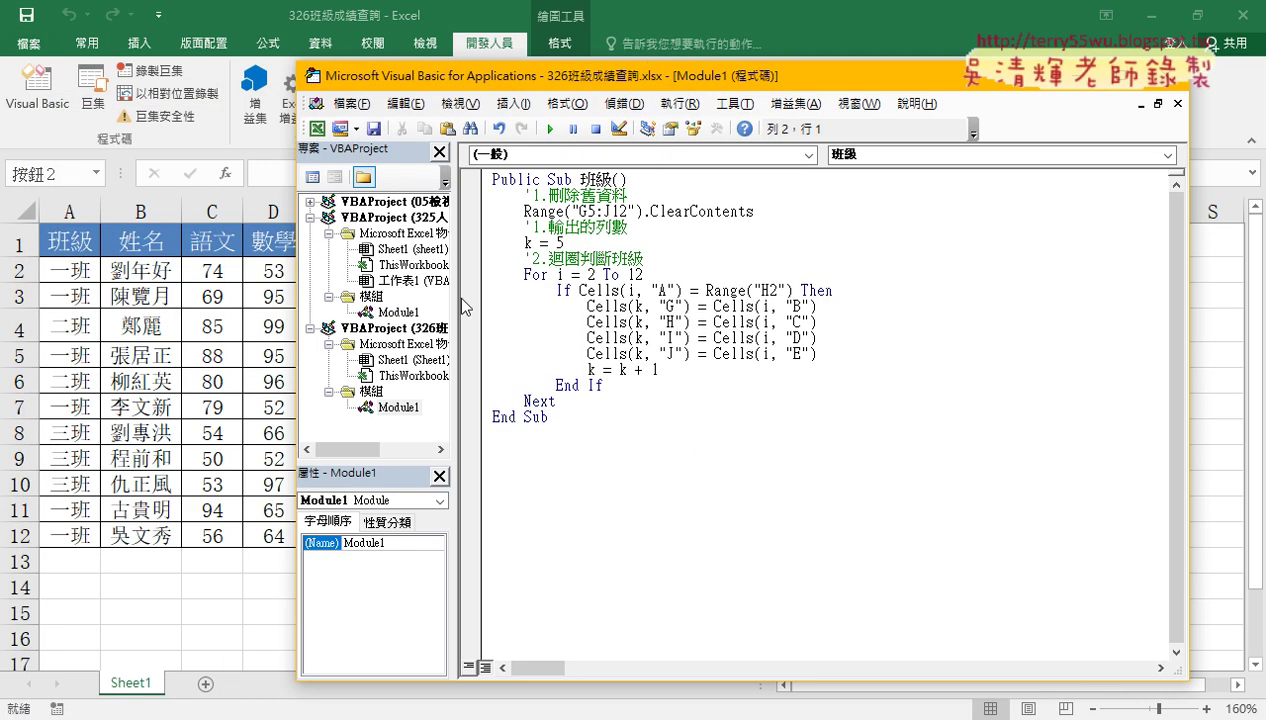
{"action": "left_click_drag", "start_coordinate": [455, 297], "coordinate": [563, 297]}
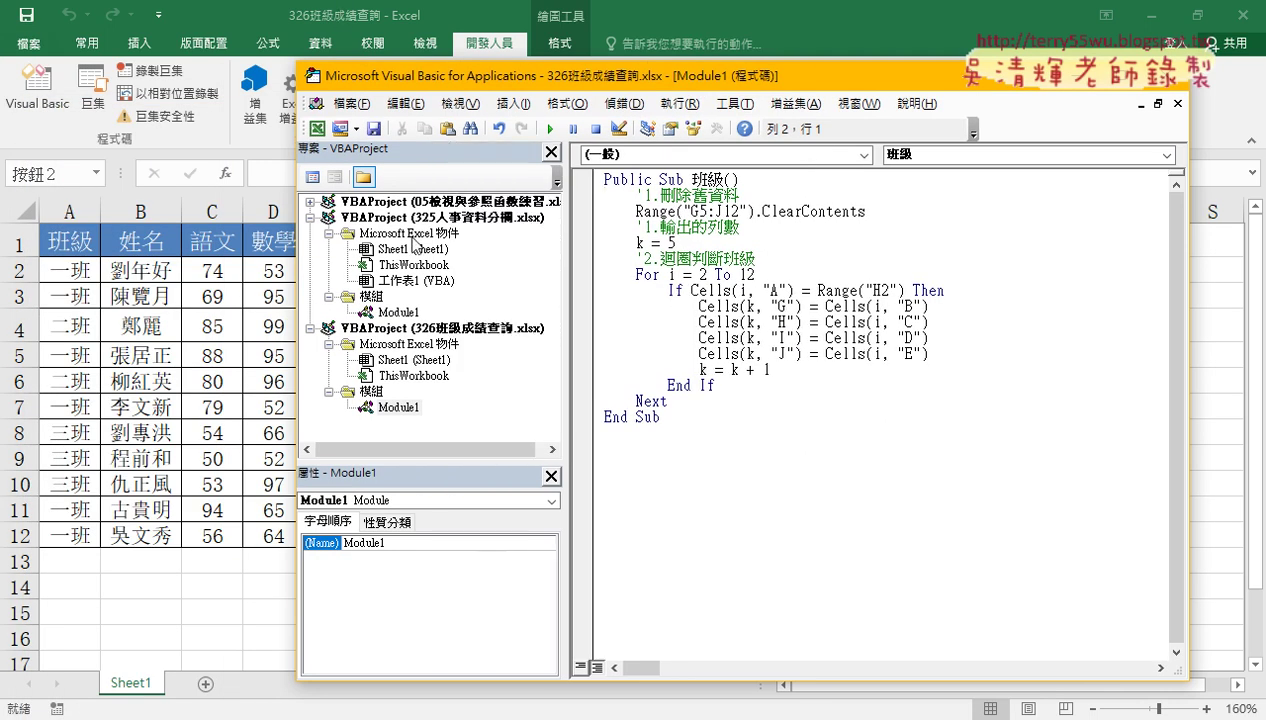
{"action": "left_click", "coordinate": [444, 330]}
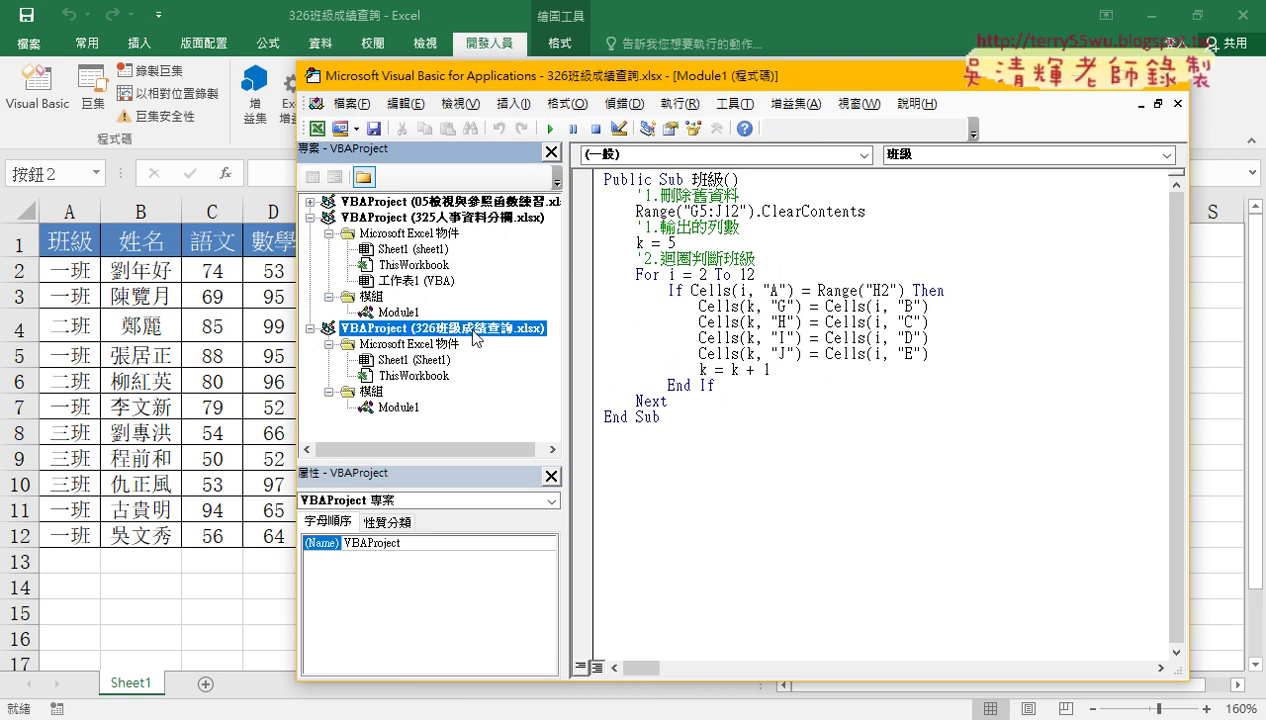
{"action": "right_click", "coordinate": [434, 330]}
{"action": "mouse_move", "coordinate": [512, 412]}
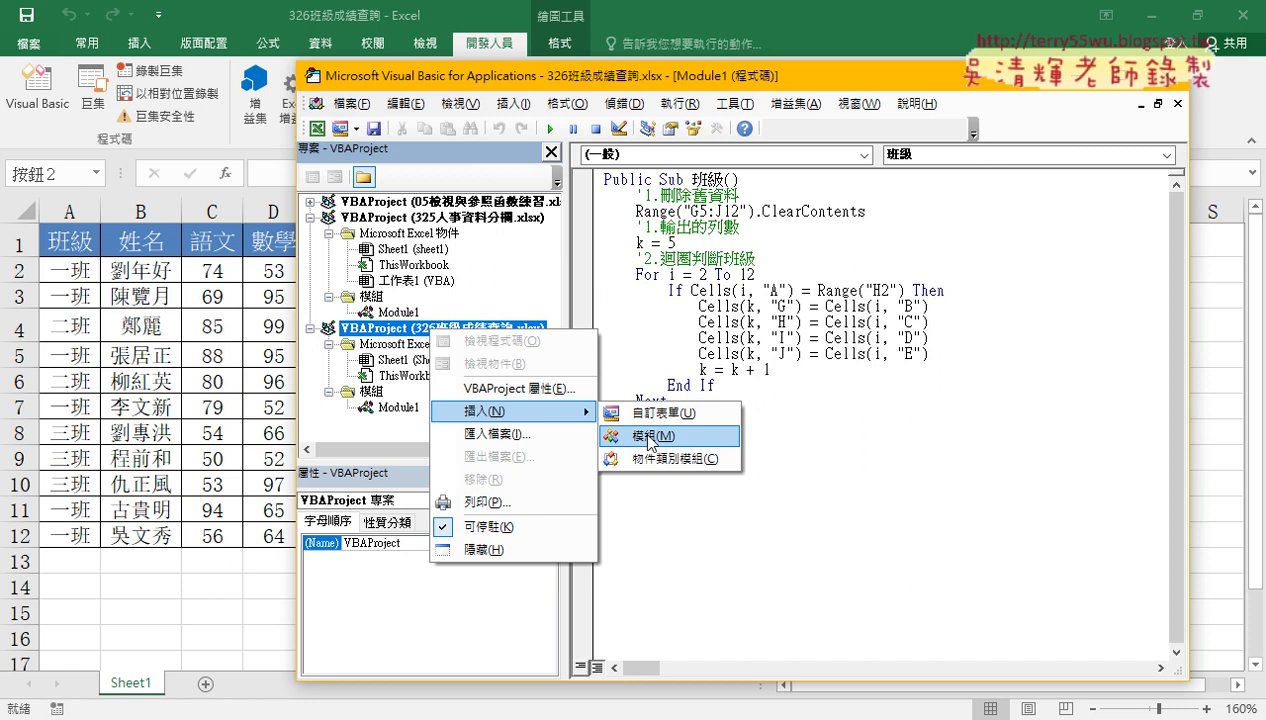
{"action": "left_click", "coordinate": [385, 409]}
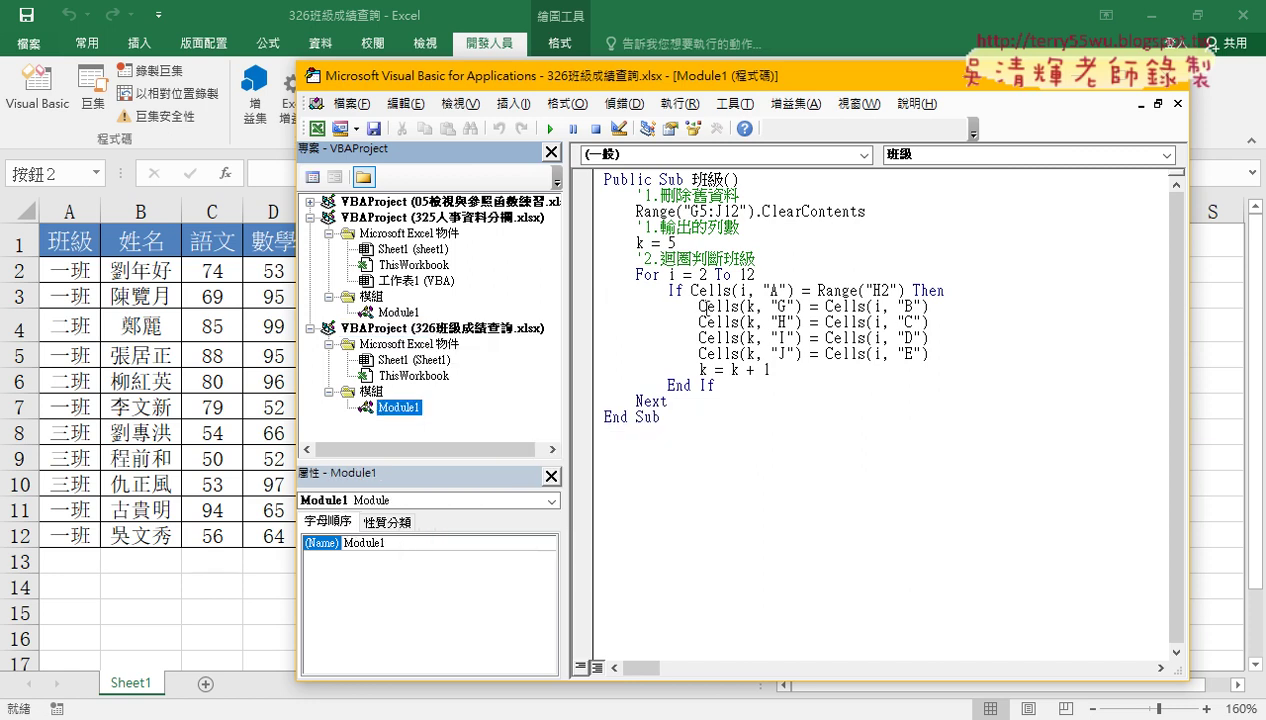
{"action": "left_click", "coordinate": [703, 305]}
{"action": "mouse_move", "coordinate": [742, 180]}
{"action": "left_mouse_down"}
{"action": "mouse_move", "coordinate": [755, 273]}
{"action": "mouse_move", "coordinate": [743, 395]}
{"action": "left_mouse_up"}
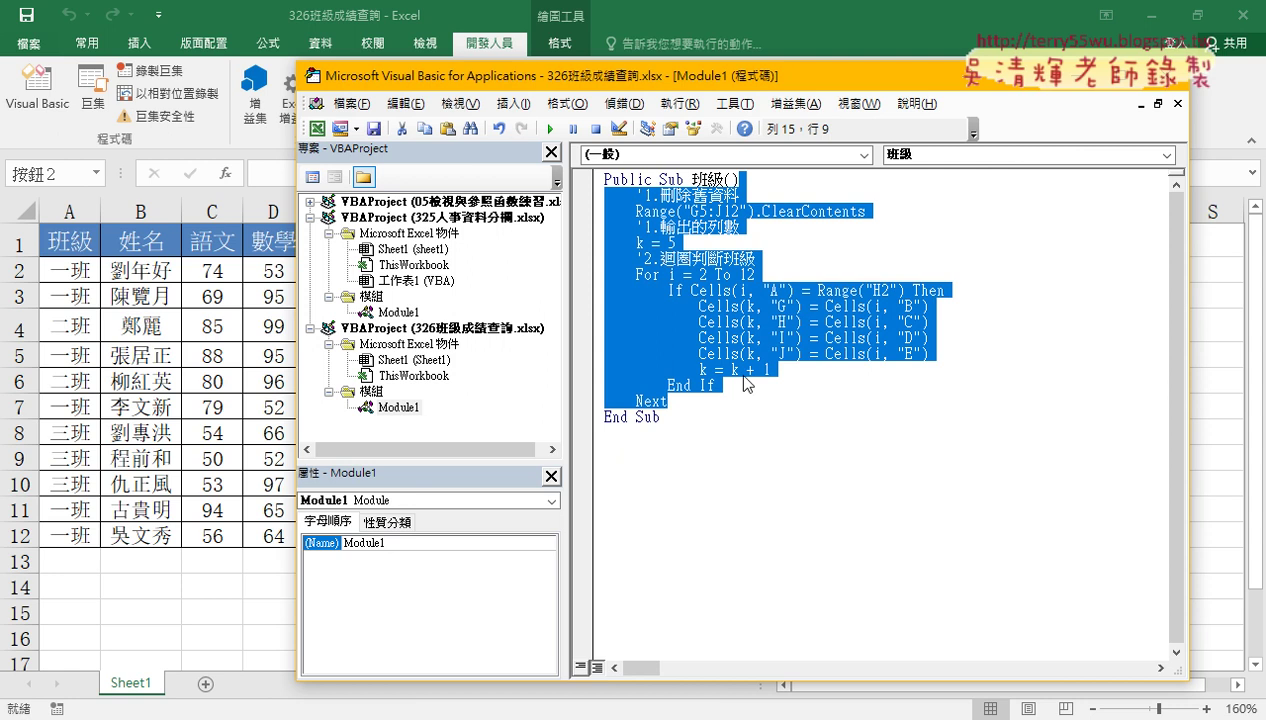
Strip the old macro body and Public, leaving Sub 班級 with an indented empty line
{"action": "key", "text": "Delete"}
{"action": "key", "text": "Delete"}
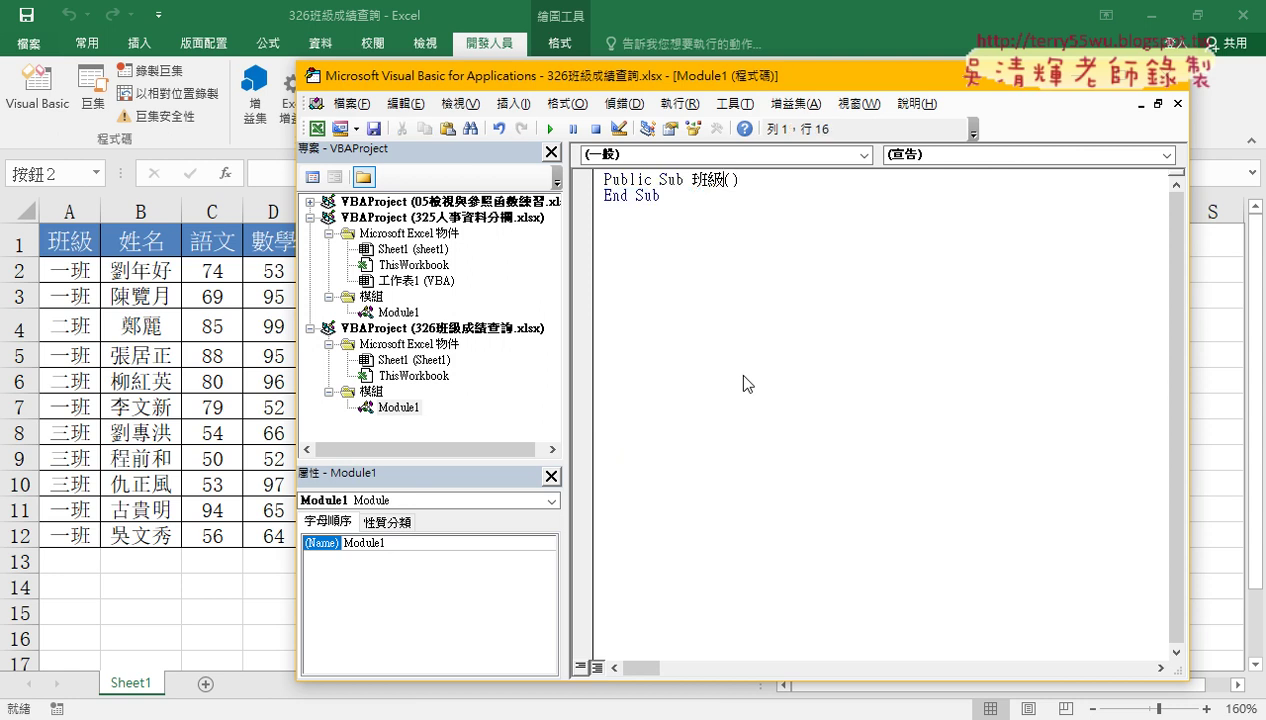
{"action": "key", "text": "Delete"}
{"action": "key", "text": "Delete"}
{"action": "key", "text": "Delete"}
{"action": "key", "text": "Delete"}
{"action": "key", "text": "Delete"}
{"action": "key", "text": "Delete"}
{"action": "key", "text": "Delete"}
{"action": "key", "text": "BackSpace"}
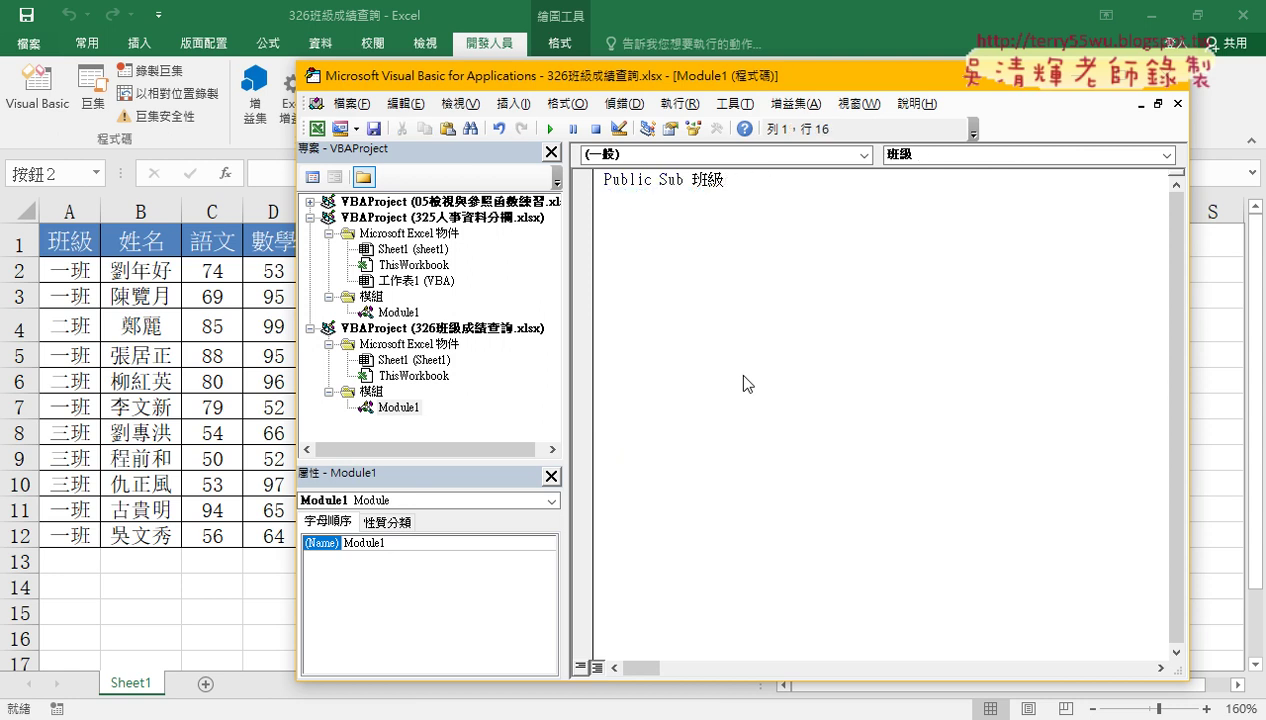
{"action": "key", "text": "Left"}
{"action": "key", "text": "Left"}
{"action": "key", "text": "Left"}
{"action": "left_click", "coordinate": [652, 179]}
{"action": "key", "text": "Delete"}
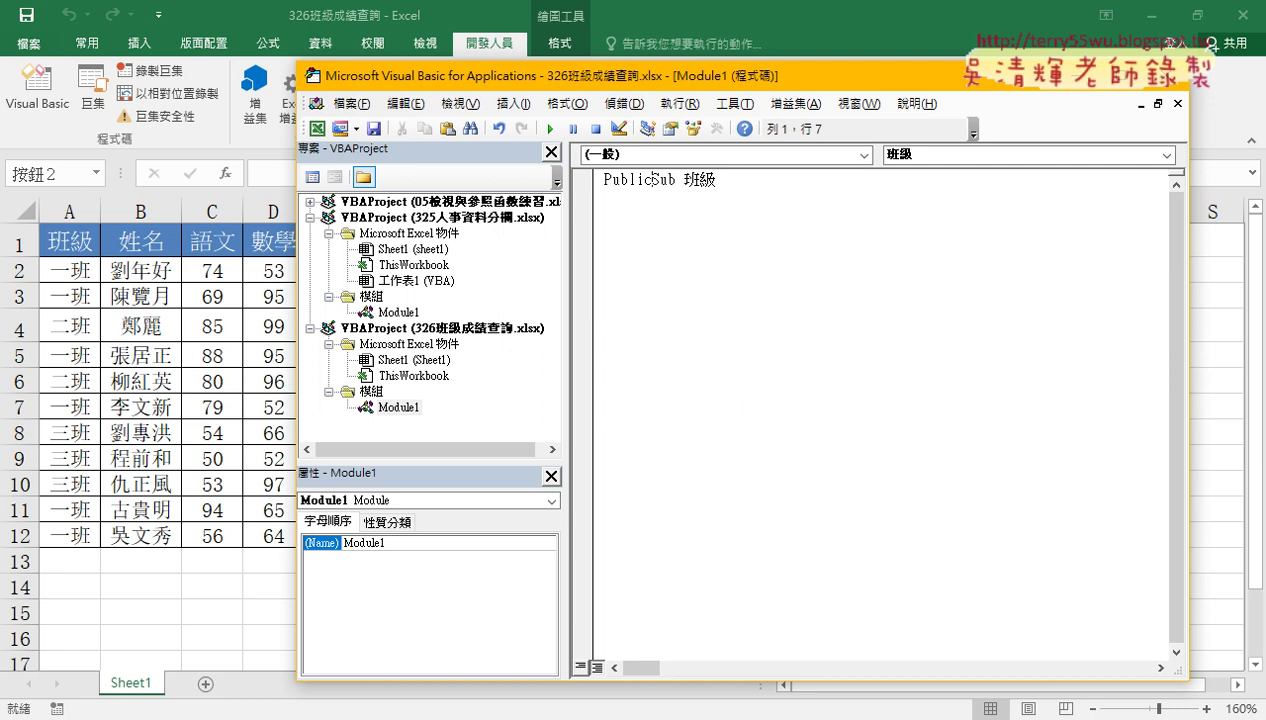
{"action": "key", "text": "BackSpace"}
{"action": "key", "text": "BackSpace"}
{"action": "key", "text": "BackSpace"}
{"action": "key", "text": "Right"}
{"action": "key", "text": "Right"}
{"action": "key", "text": "Right"}
{"action": "key", "text": "Right"}
{"action": "key", "text": "Right"}
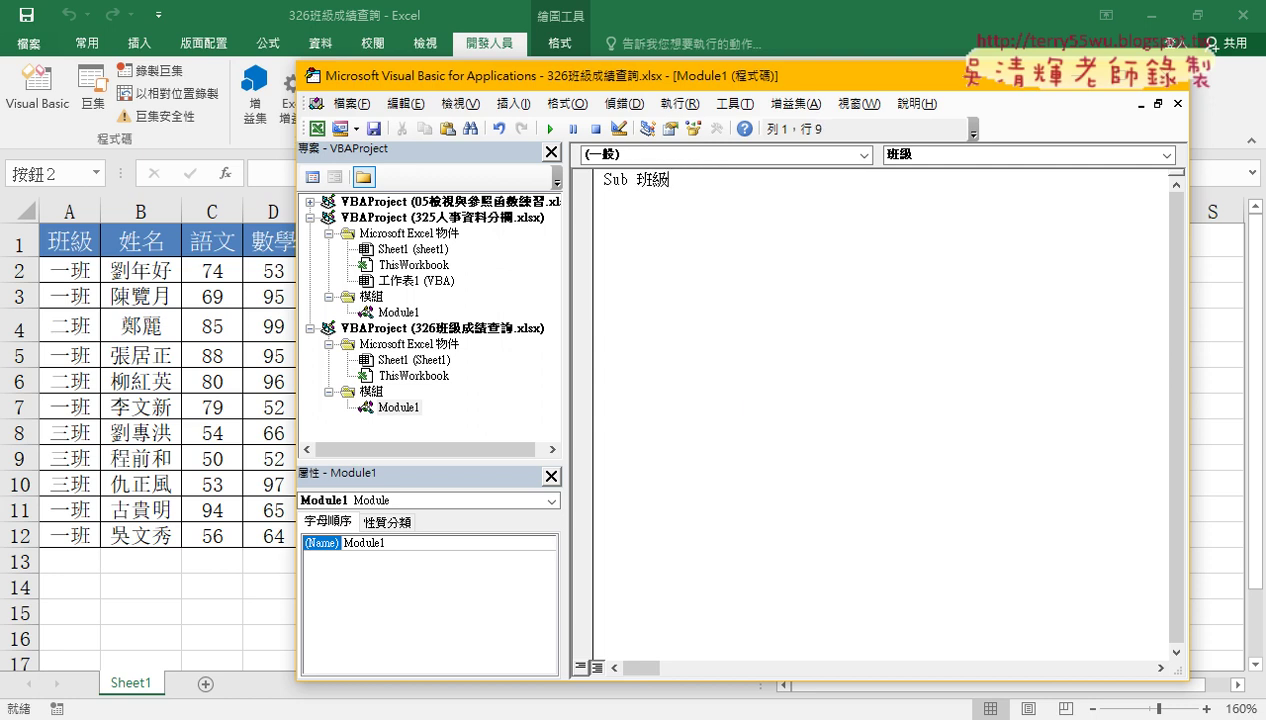
{"action": "key", "text": "Return"}
{"action": "key", "text": "Tab"}
Write a For i=2 to 12 … Next loop and begin If cells(i,"A")=range( inside
{"action": "type", "text": "for "}
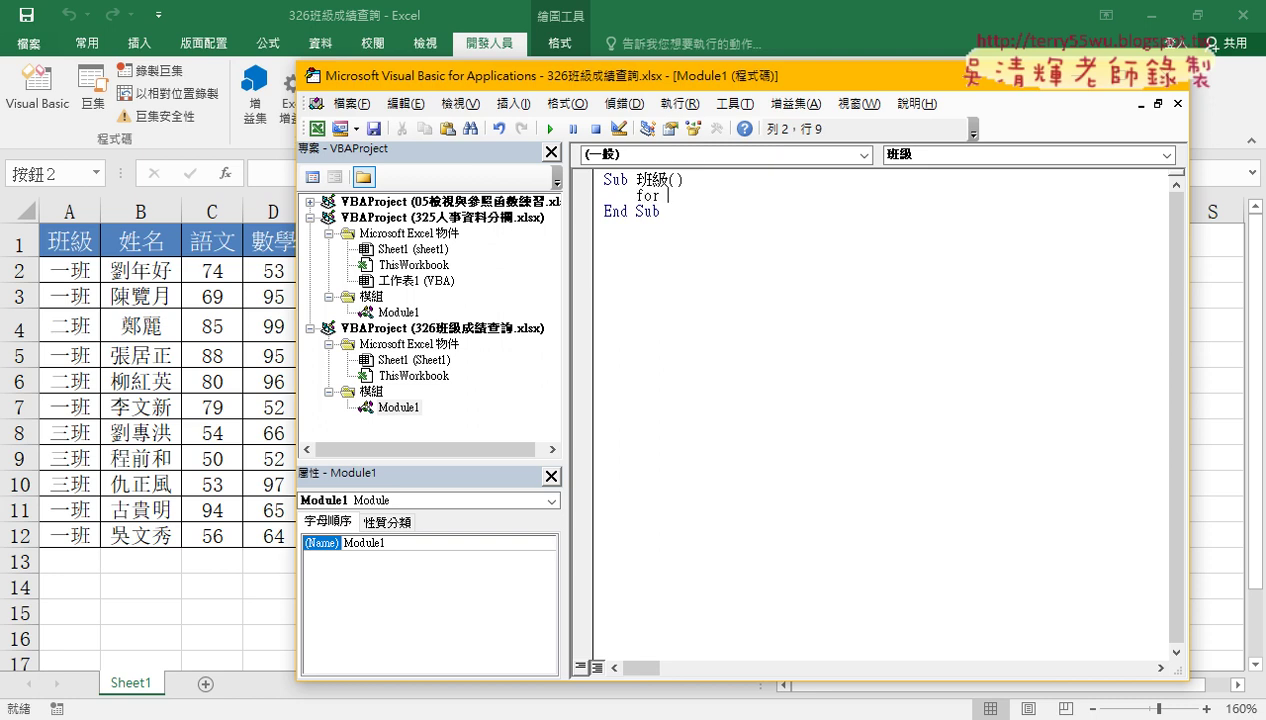
{"action": "type", "text": "i=2 "}
{"action": "type", "text": "to 12"}
{"action": "key", "text": "Return"}
{"action": "key", "text": "Return"}
{"action": "type", "text": "nex"}
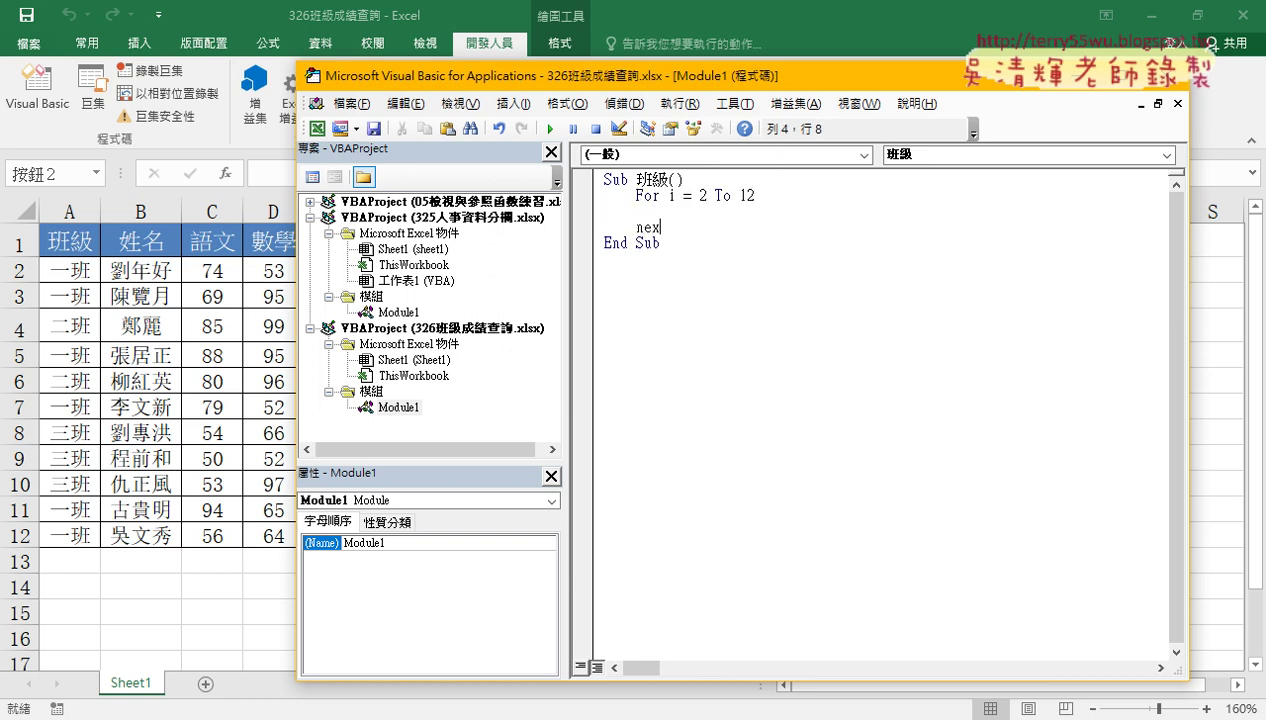
{"action": "type", "text": "t"}
{"action": "key", "text": "Up"}
{"action": "key", "text": "Tab"}
{"action": "type", "text": "if "}
{"action": "type", "text": "cel"}
{"action": "type", "text": "ls(i"}
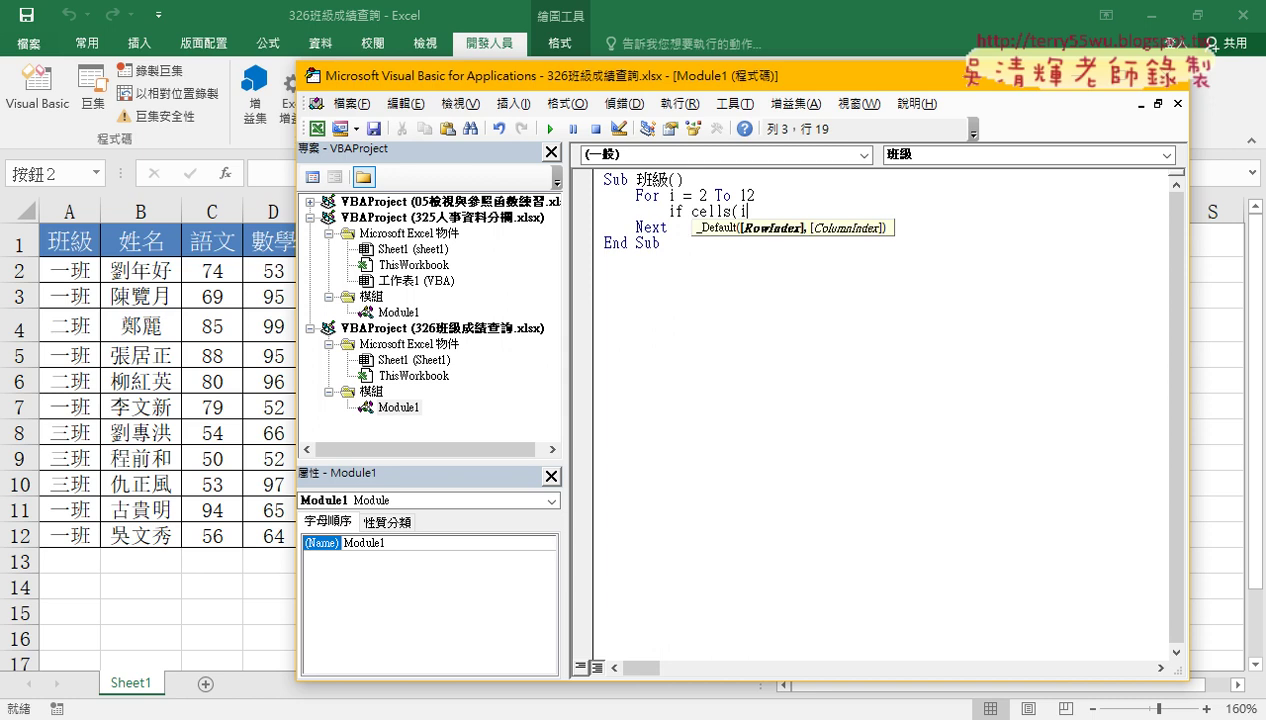
{"action": "type", "text": ",\""}
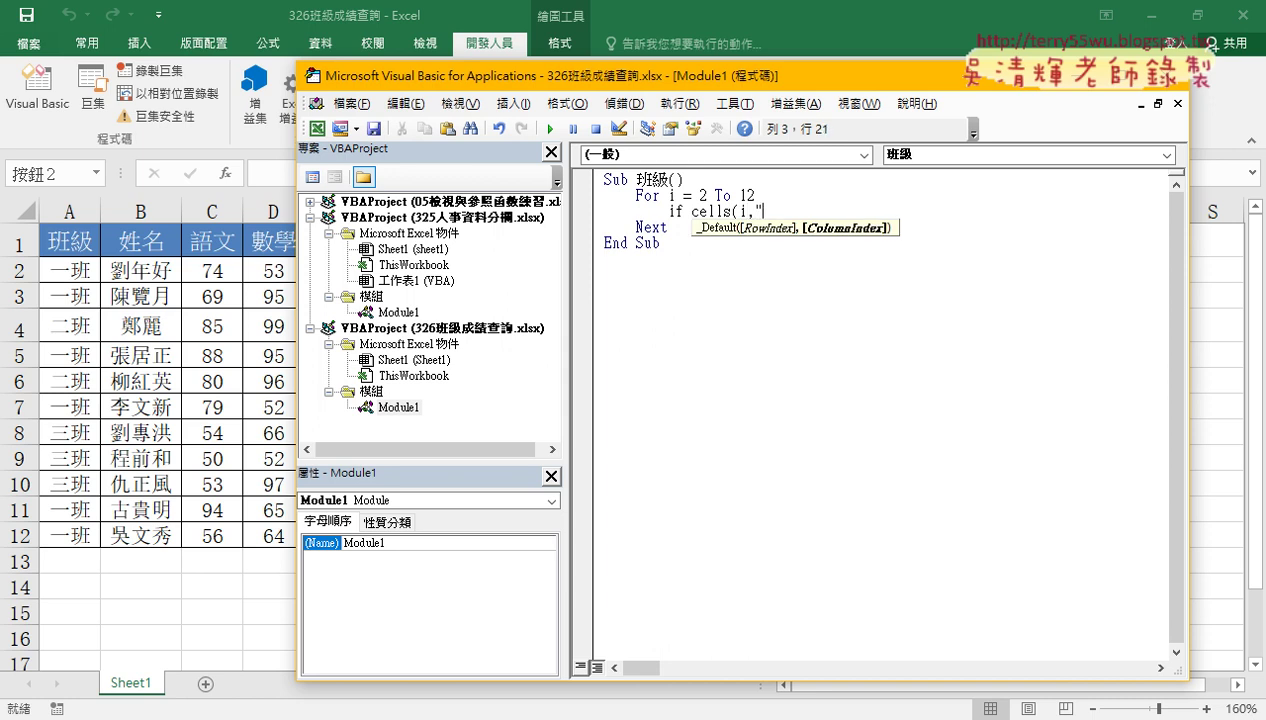
{"action": "type", "text": "A\")"}
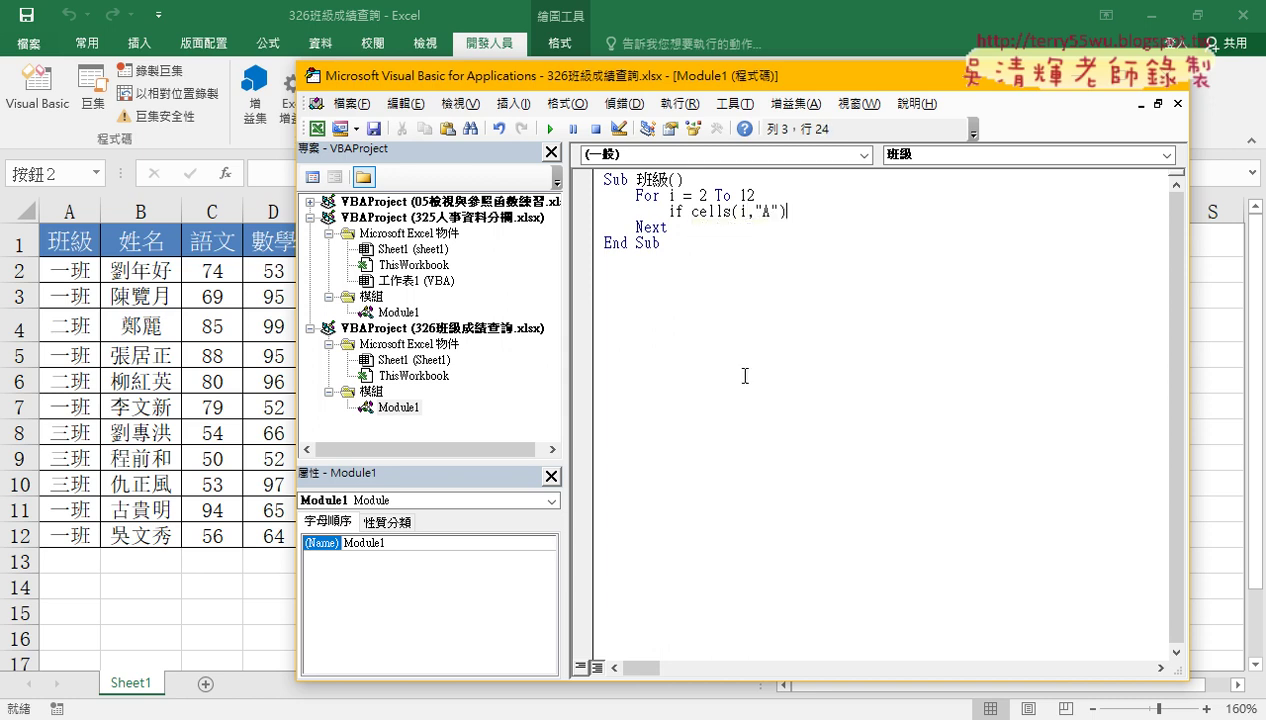
{"action": "type", "text": "=ra"}
{"action": "type", "text": "nge"}
{"action": "type", "text": "("}
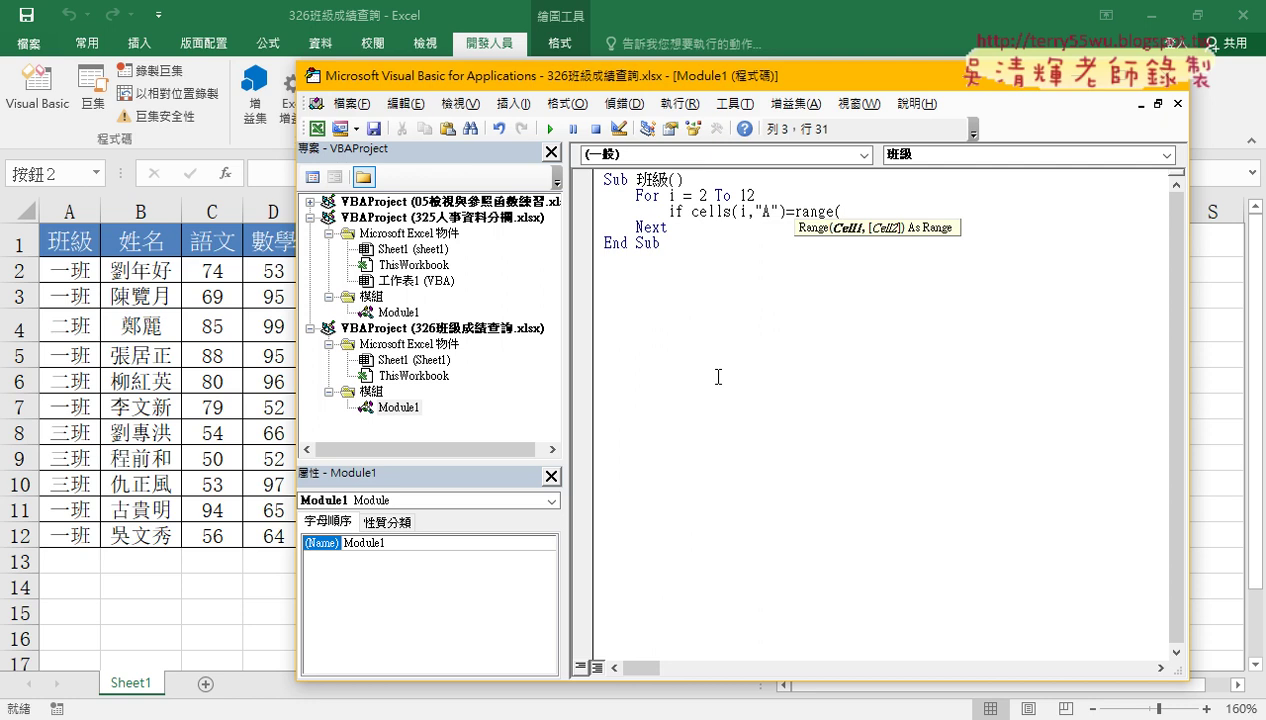
Widen the code pane and complete If Cells(i,"A")=Range("H3") Then with an End If
{"action": "left_click_drag", "start_coordinate": [571, 295], "coordinate": [459, 290]}
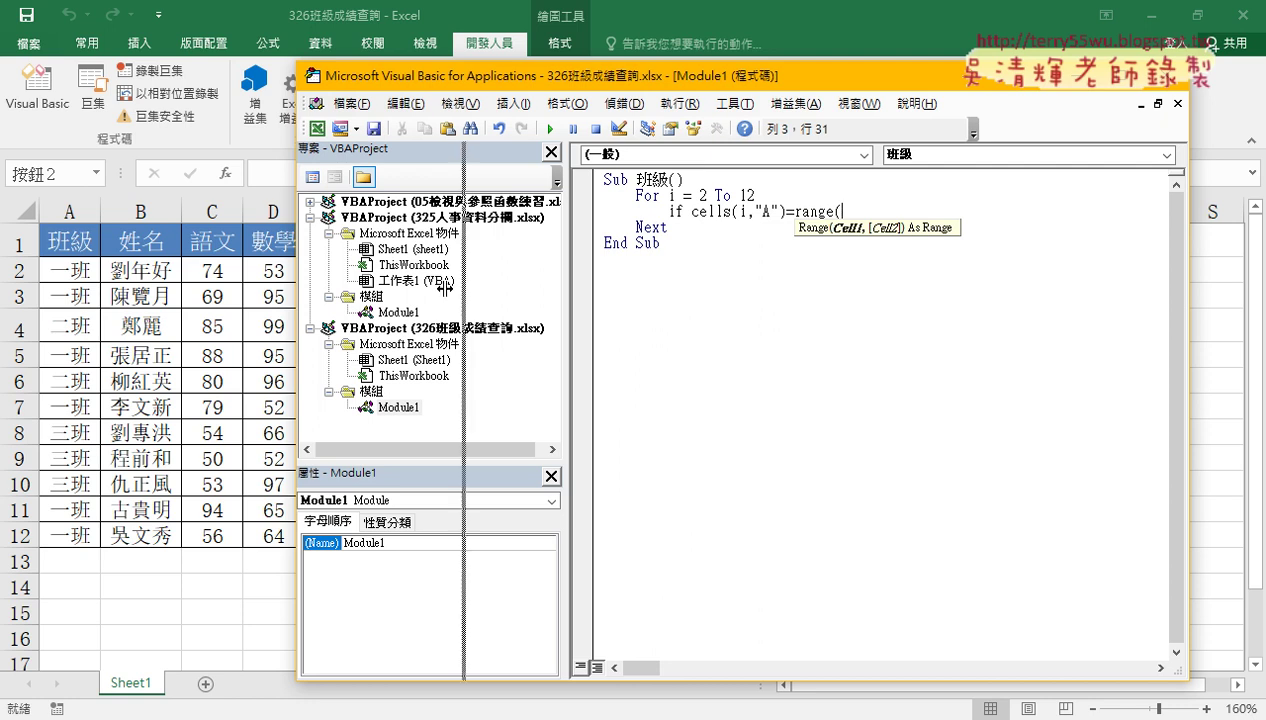
{"action": "left_click_drag", "start_coordinate": [479, 78], "coordinate": [768, 83]}
{"action": "type", "text": "\""}
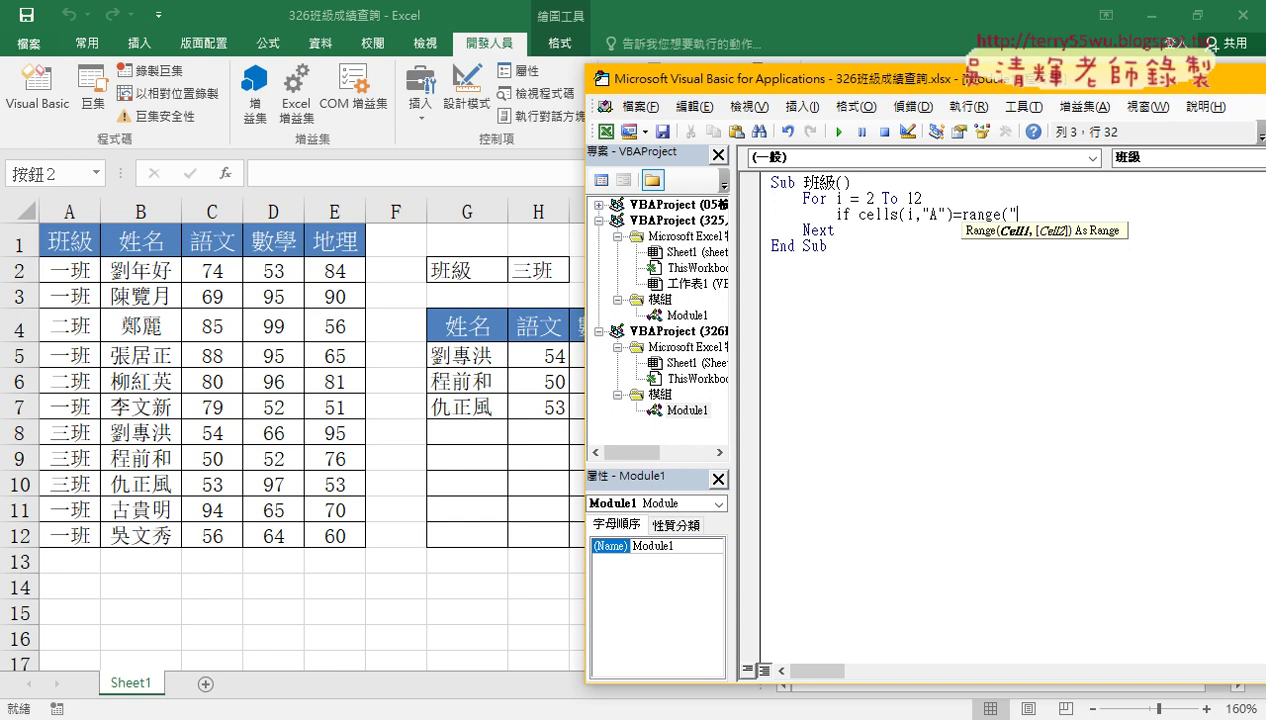
{"action": "type", "text": "H3\""}
{"action": "type", "text": ")"}
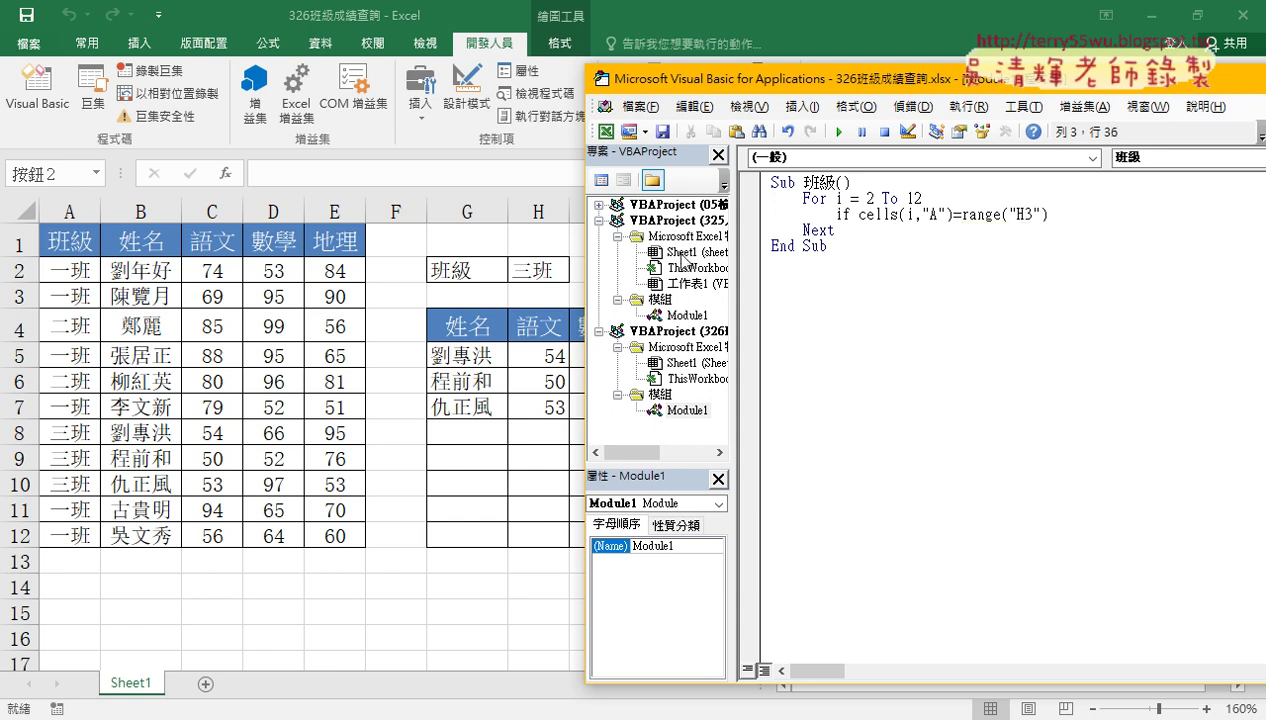
{"action": "type", "text": " the"}
{"action": "type", "text": "n"}
{"action": "key", "text": "Return"}
{"action": "key", "text": "Return"}
{"action": "type", "text": "e"}
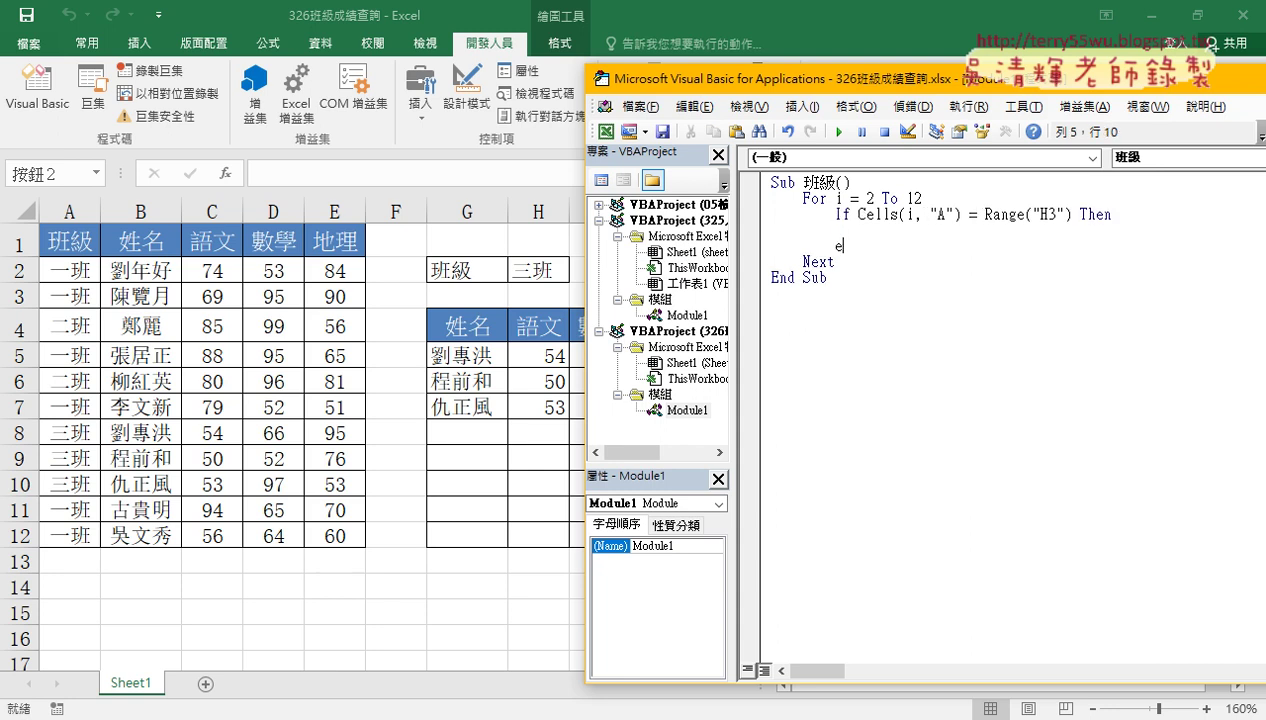
{"action": "type", "text": "nd if"}
{"action": "left_click", "coordinate": [835, 229]}
{"action": "key", "text": "Tab"}
Move the VBA window aside, clear the old results in G5:J7, and return to the code
{"action": "left_click_drag", "start_coordinate": [740, 267], "coordinate": [622, 262]}
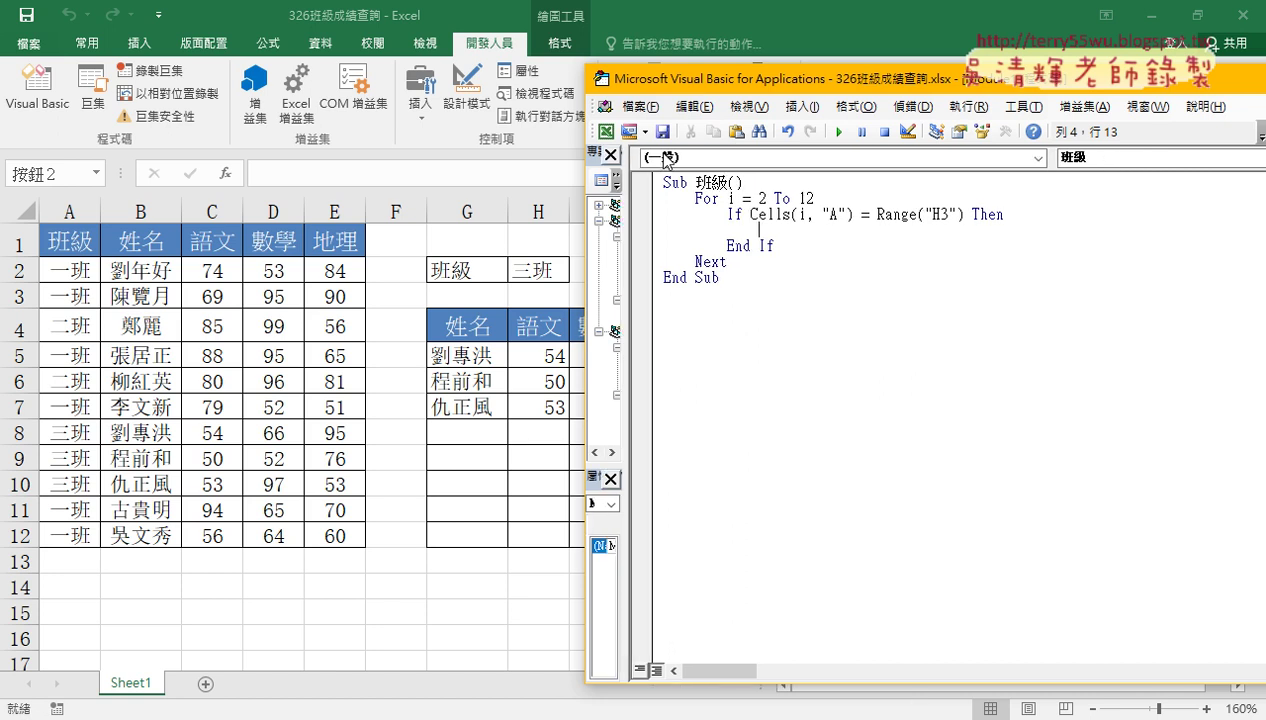
{"action": "left_click_drag", "start_coordinate": [660, 78], "coordinate": [809, 88]}
{"action": "left_click", "coordinate": [658, 410]}
{"action": "left_click_drag", "start_coordinate": [658, 410], "coordinate": [440, 357]}
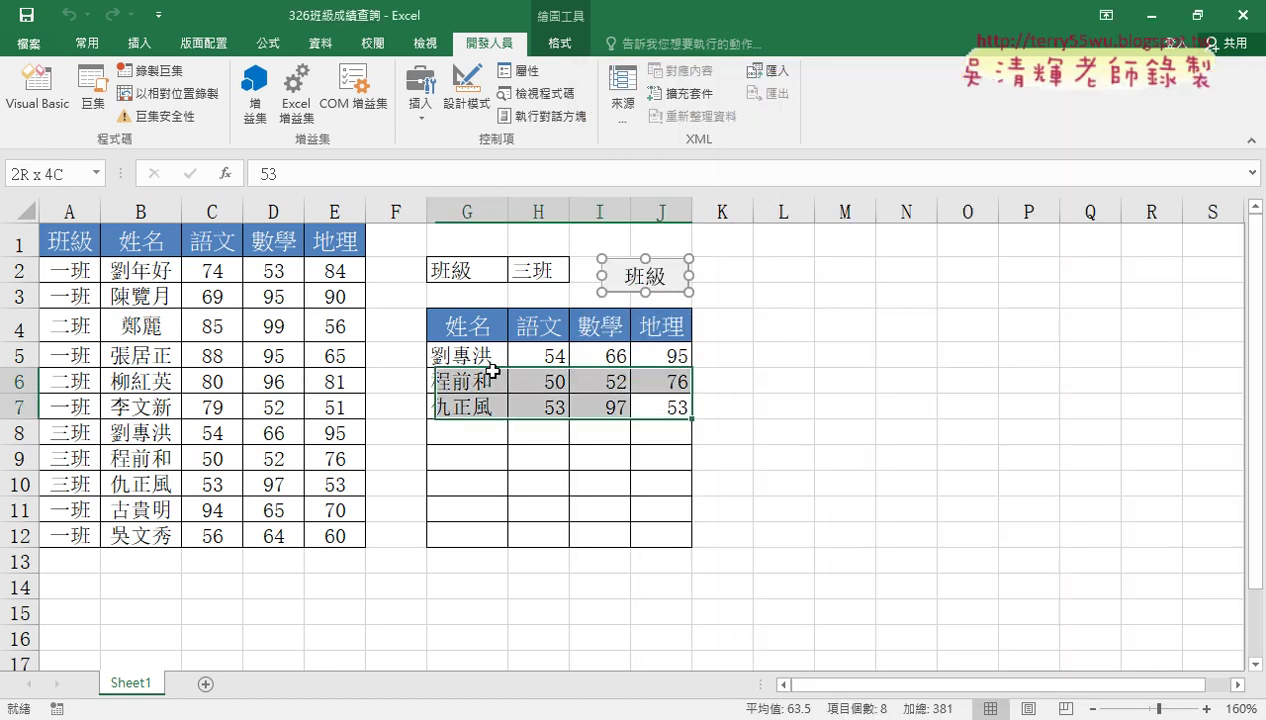
{"action": "key", "text": "Delete"}
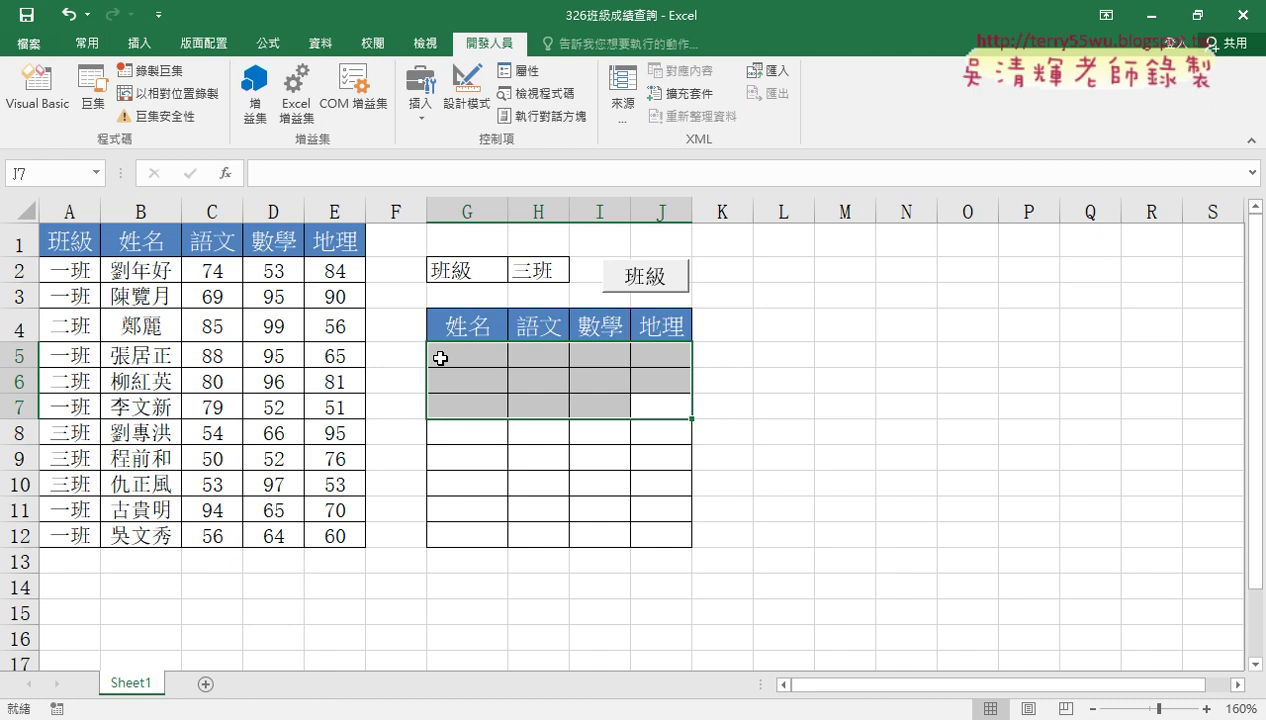
{"action": "left_click", "coordinate": [37, 88]}
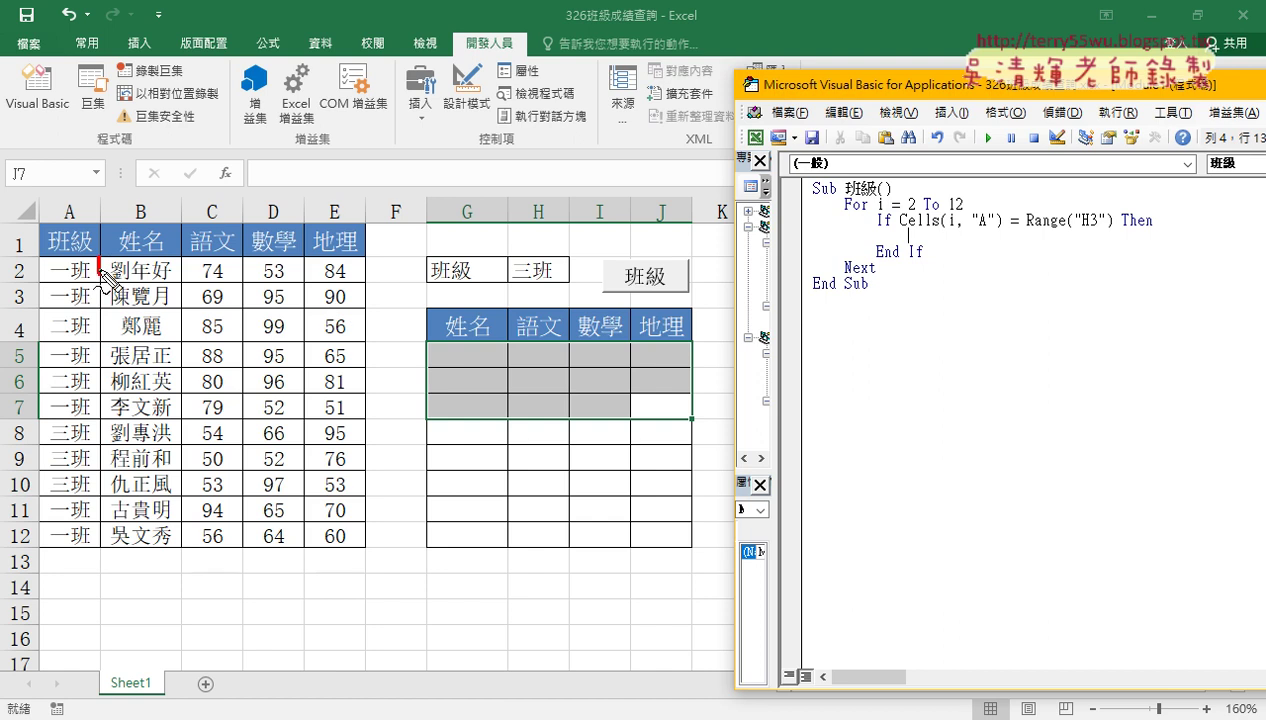
{"action": "left_click_drag", "start_coordinate": [100, 268], "coordinate": [352, 278]}
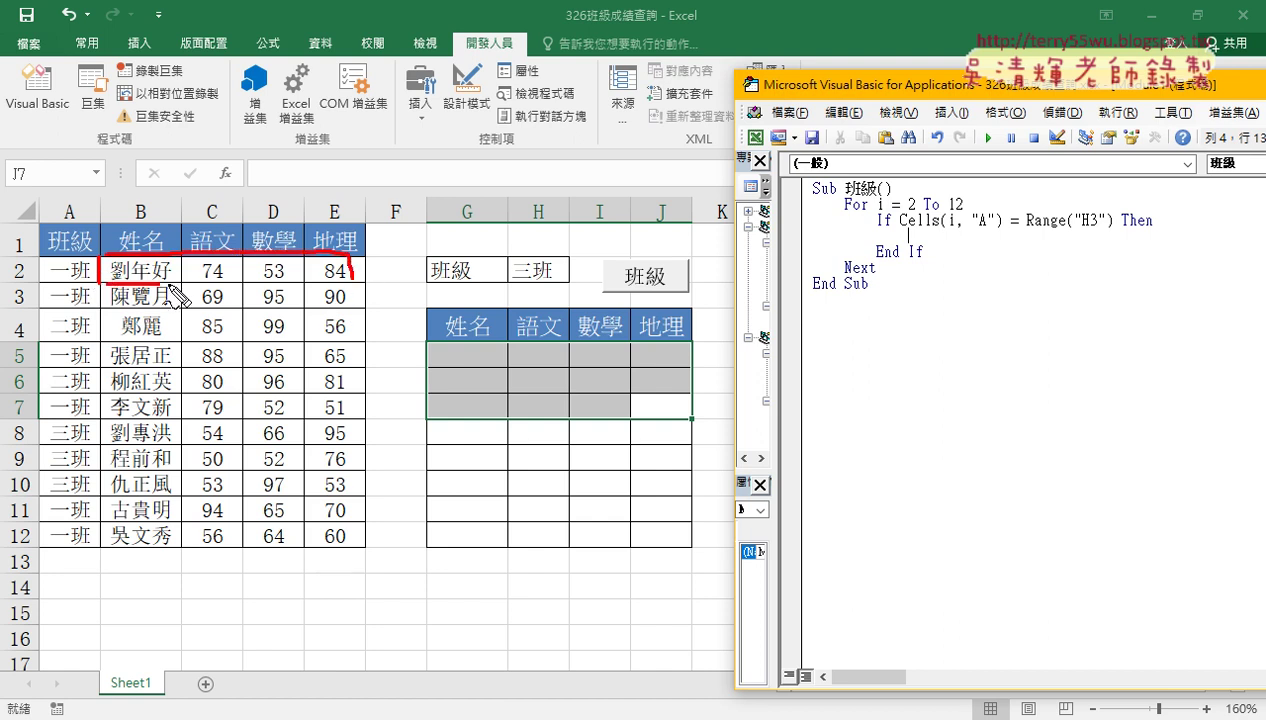
{"action": "mouse_move", "coordinate": [178, 296]}
{"action": "left_mouse_down"}
{"action": "mouse_move", "coordinate": [318, 284]}
{"action": "mouse_move", "coordinate": [420, 368]}
{"action": "left_mouse_up"}
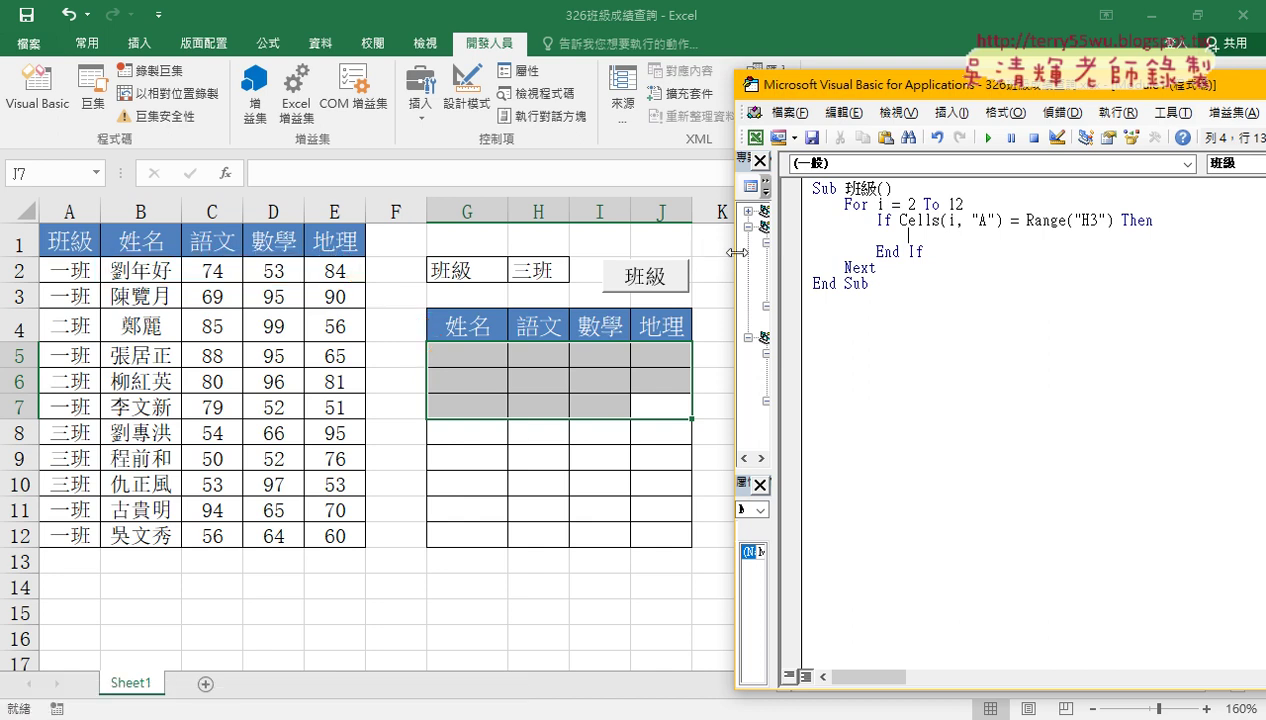
Build the line Cells(5, "G") = Cells(i, "B") inside the If block
{"action": "left_click_drag", "start_coordinate": [1003, 220], "coordinate": [910, 220]}
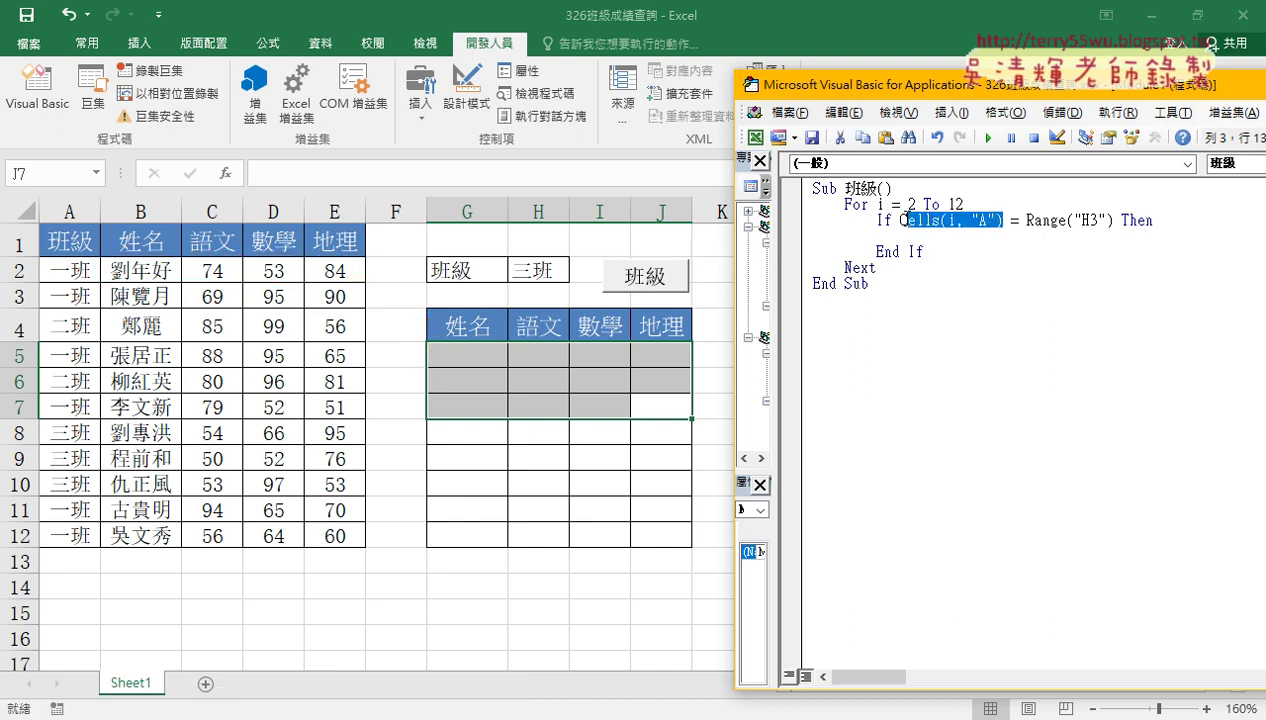
{"action": "left_click_drag", "start_coordinate": [950, 220], "coordinate": [908, 236]}
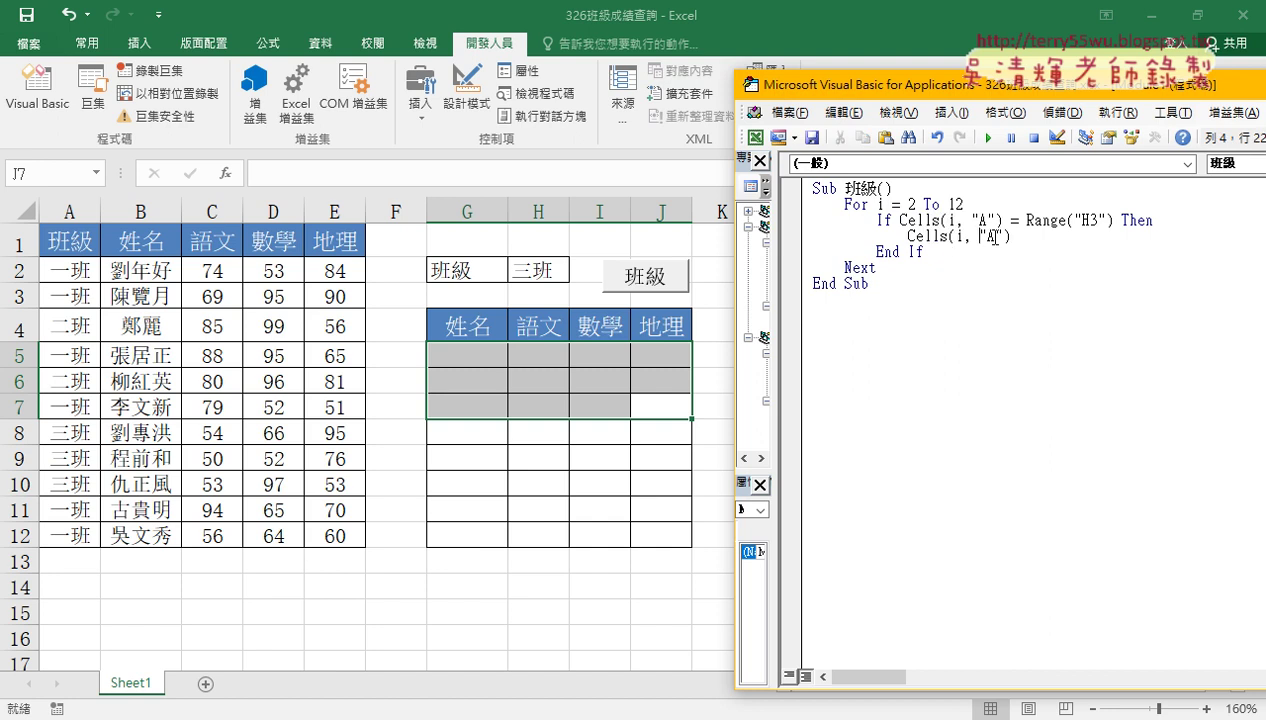
{"action": "double_click", "coordinate": [991, 237]}
{"action": "type", "text": "B"}
{"action": "left_click", "coordinate": [1027, 234]}
{"action": "type", "text": "="}
{"action": "double_click", "coordinate": [1015, 236]}
{"action": "left_click_drag", "start_coordinate": [1012, 237], "coordinate": [908, 236]}
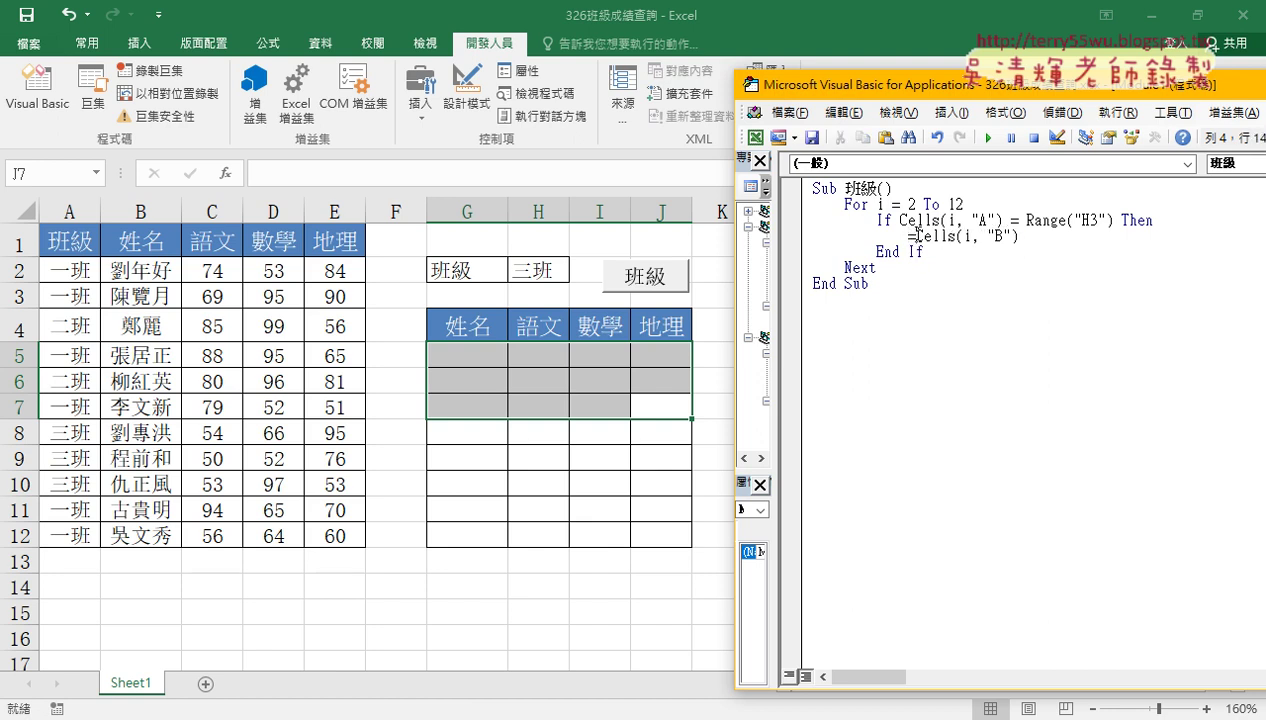
{"action": "mouse_move", "coordinate": [917, 235]}
{"action": "left_mouse_down"}
{"action": "mouse_move", "coordinate": [1017, 236]}
{"action": "mouse_move", "coordinate": [908, 236]}
{"action": "left_mouse_up"}
{"action": "double_click", "coordinate": [958, 236]}
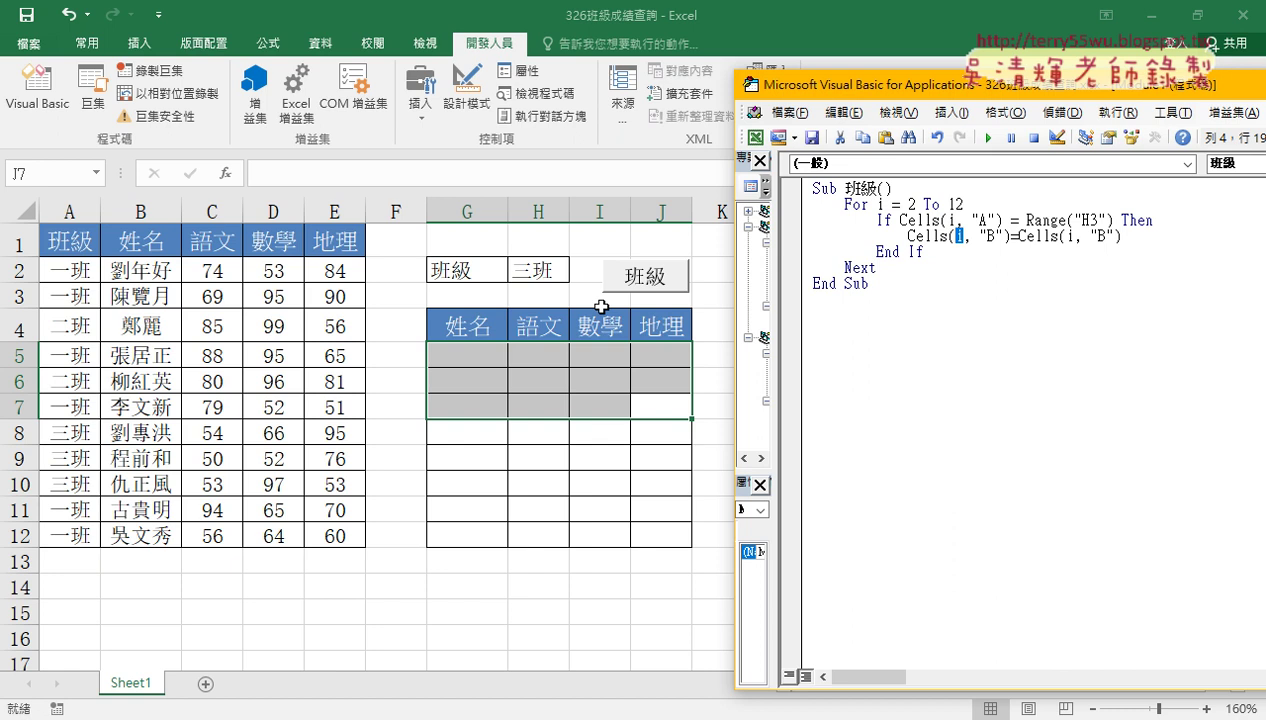
{"action": "type", "text": "5"}
{"action": "left_click", "coordinate": [988, 237]}
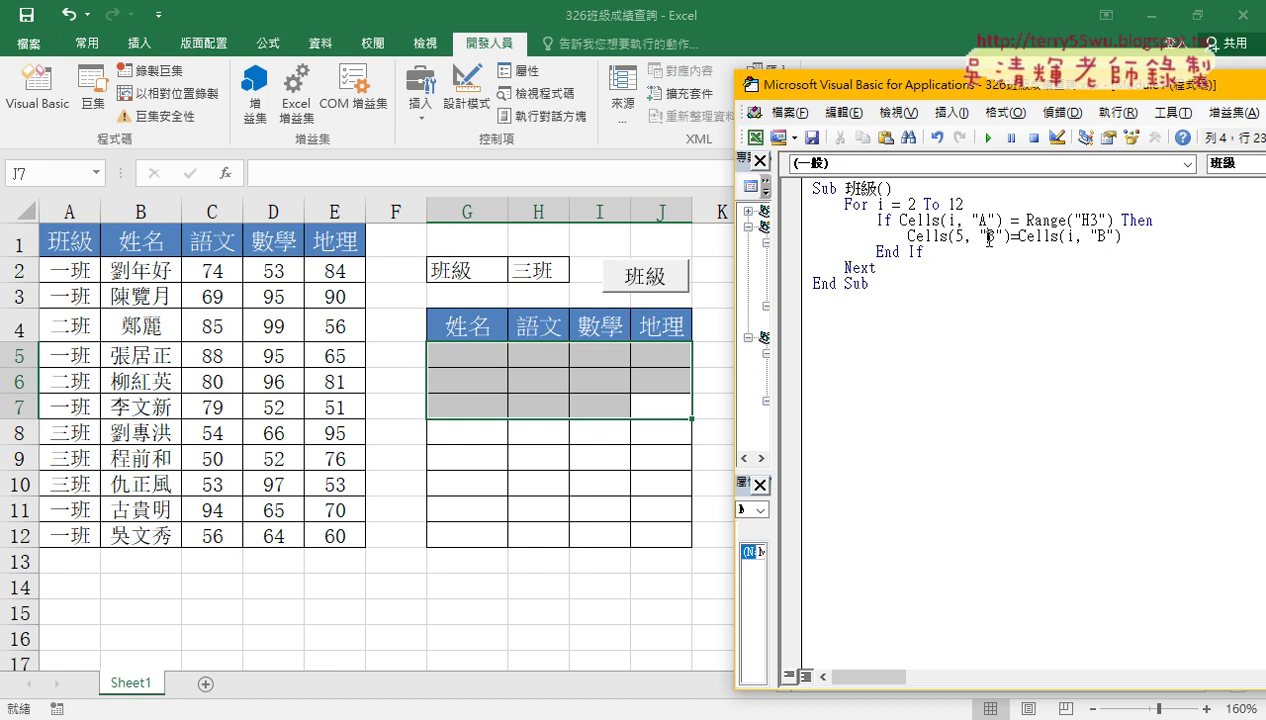
{"action": "left_click_drag", "start_coordinate": [988, 237], "coordinate": [995, 237]}
{"action": "type", "text": "G"}
Duplicate the assignment line three more times below it
{"action": "left_click_drag", "start_coordinate": [1122, 237], "coordinate": [956, 232]}
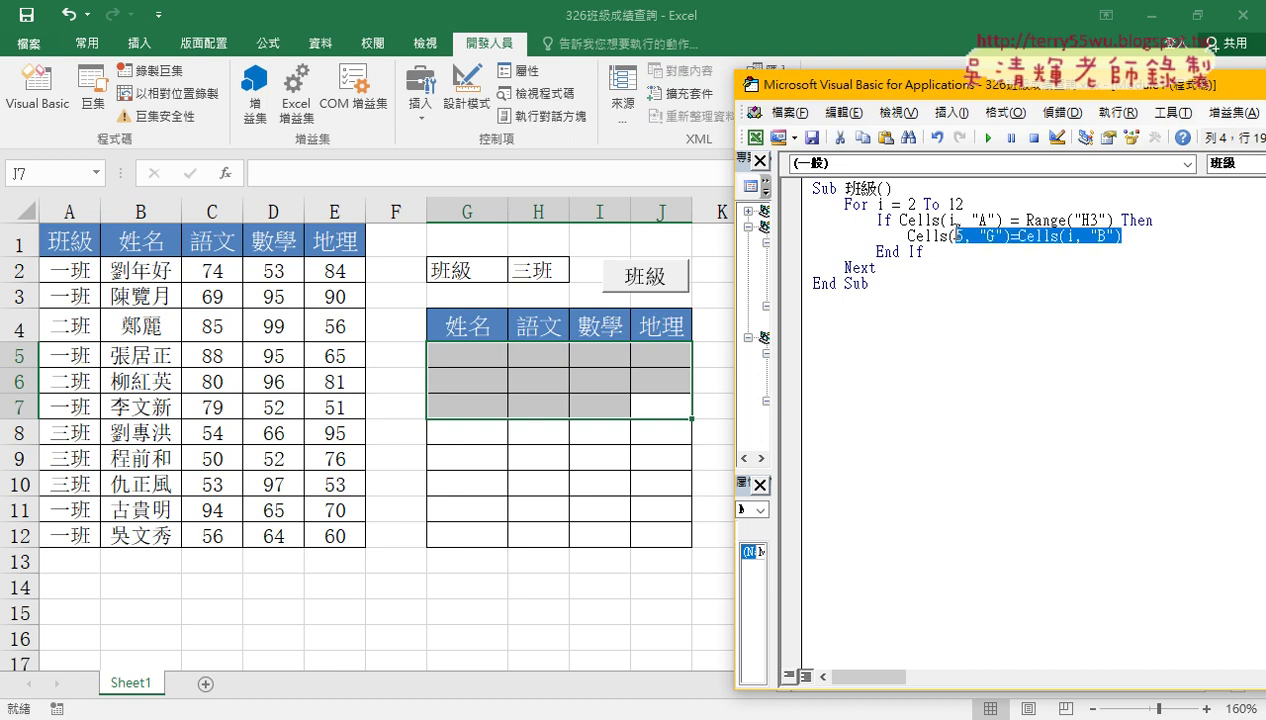
{"action": "left_click", "coordinate": [1134, 237]}
{"action": "key", "text": "Return"}
{"action": "type", "text": "Cells(5, \"G\")=Cells(i, \"B\")"}
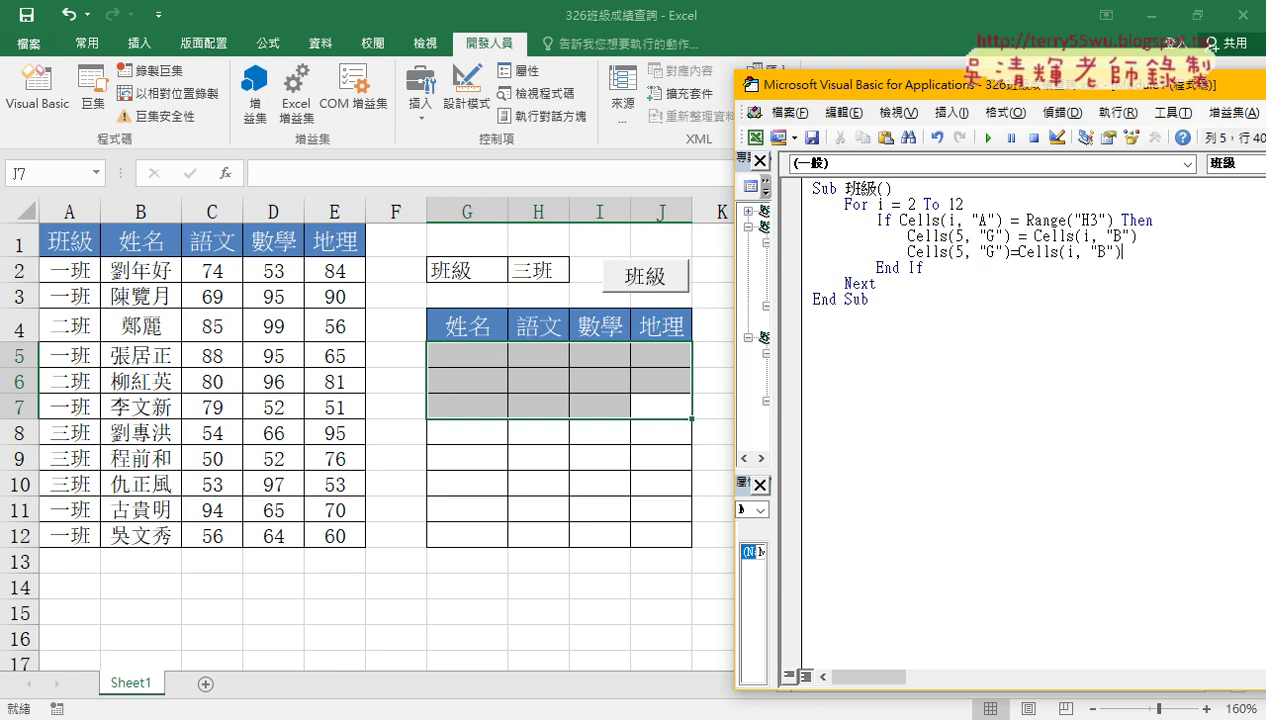
{"action": "key", "text": "Return"}
{"action": "type", "text": "Cells(5, \"G\")=Cells(i, \"B\")"}
{"action": "key", "text": "Return"}
{"action": "type", "text": "Cells(5, \"G\")=Cells(i, \"B\")"}
Edit the copies to assign columns H, I, J from columns C, D, E
{"action": "left_click", "coordinate": [1110, 267]}
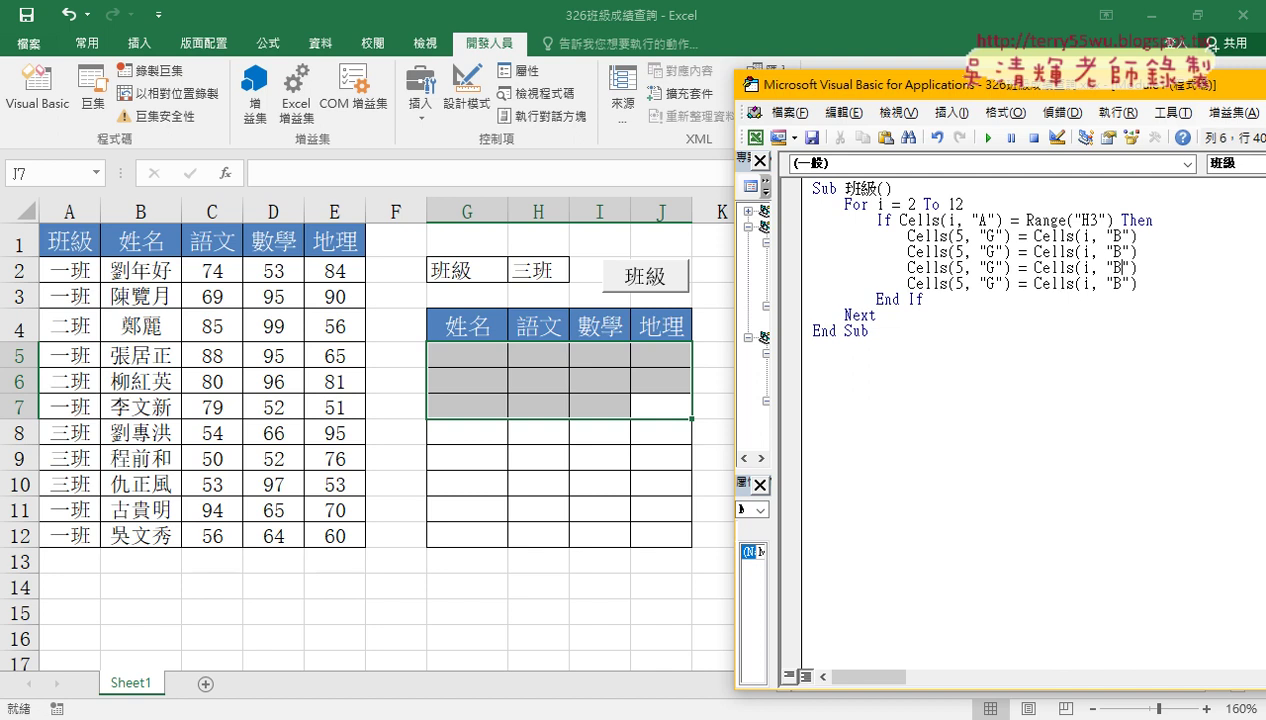
{"action": "double_click", "coordinate": [988, 251]}
{"action": "type", "text": "H"}
{"action": "double_click", "coordinate": [989, 267]}
{"action": "type", "text": "I"}
{"action": "double_click", "coordinate": [991, 283]}
{"action": "type", "text": "J"}
{"action": "double_click", "coordinate": [1118, 252]}
{"action": "type", "text": "C"}
{"action": "double_click", "coordinate": [1118, 268]}
{"action": "type", "text": "D"}
{"action": "double_click", "coordinate": [1116, 284]}
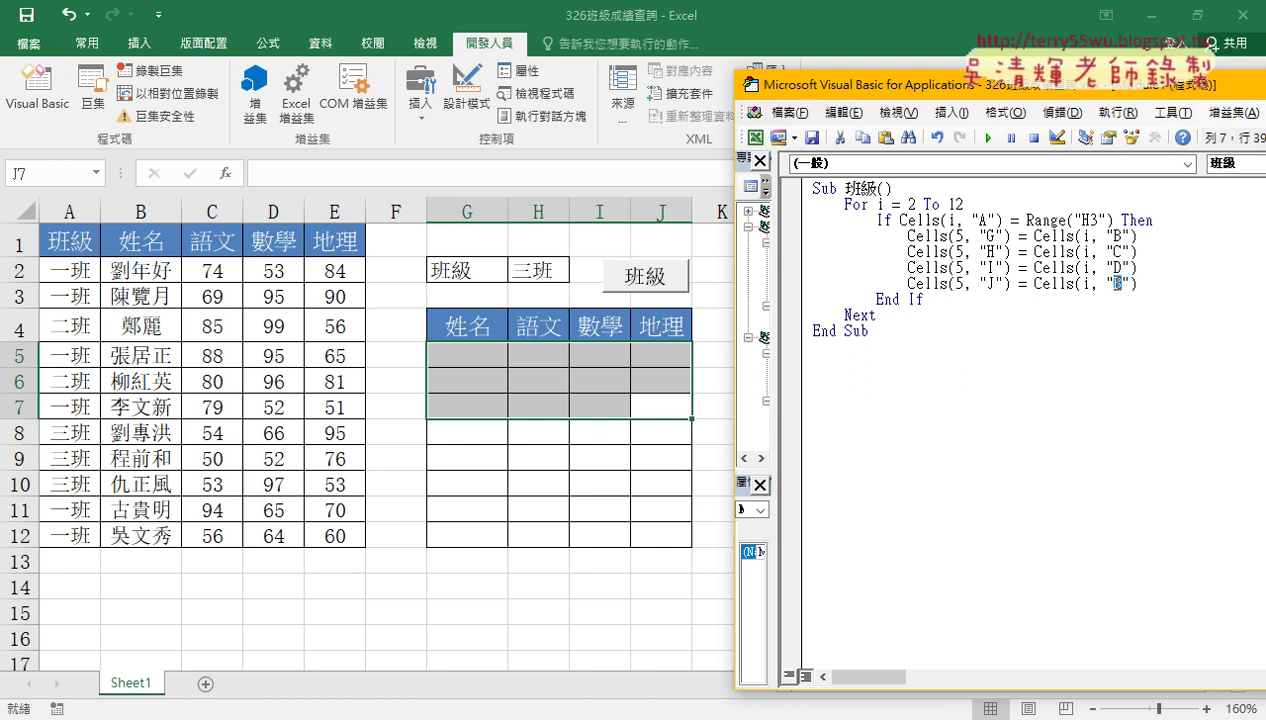
{"action": "type", "text": "E"}
Insert a k = 5 line directly below Sub 班級()
{"action": "left_click_drag", "start_coordinate": [1138, 236], "coordinate": [1034, 236]}
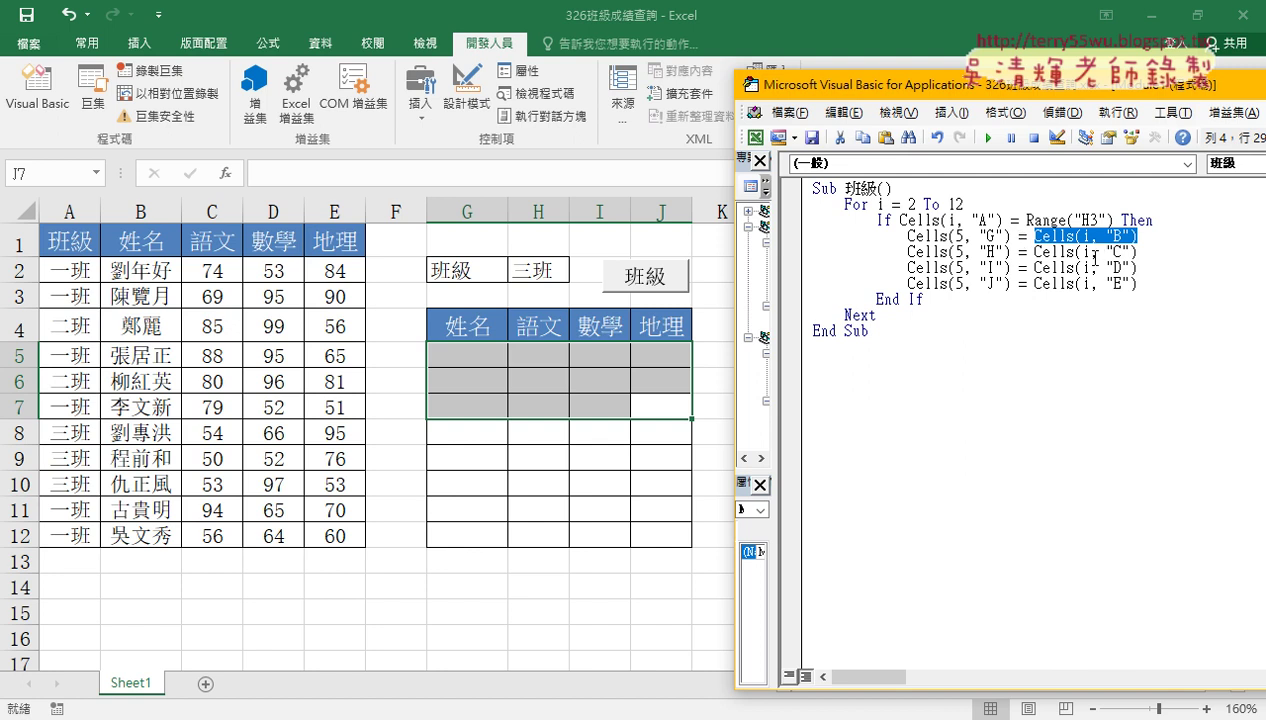
{"action": "double_click", "coordinate": [958, 235]}
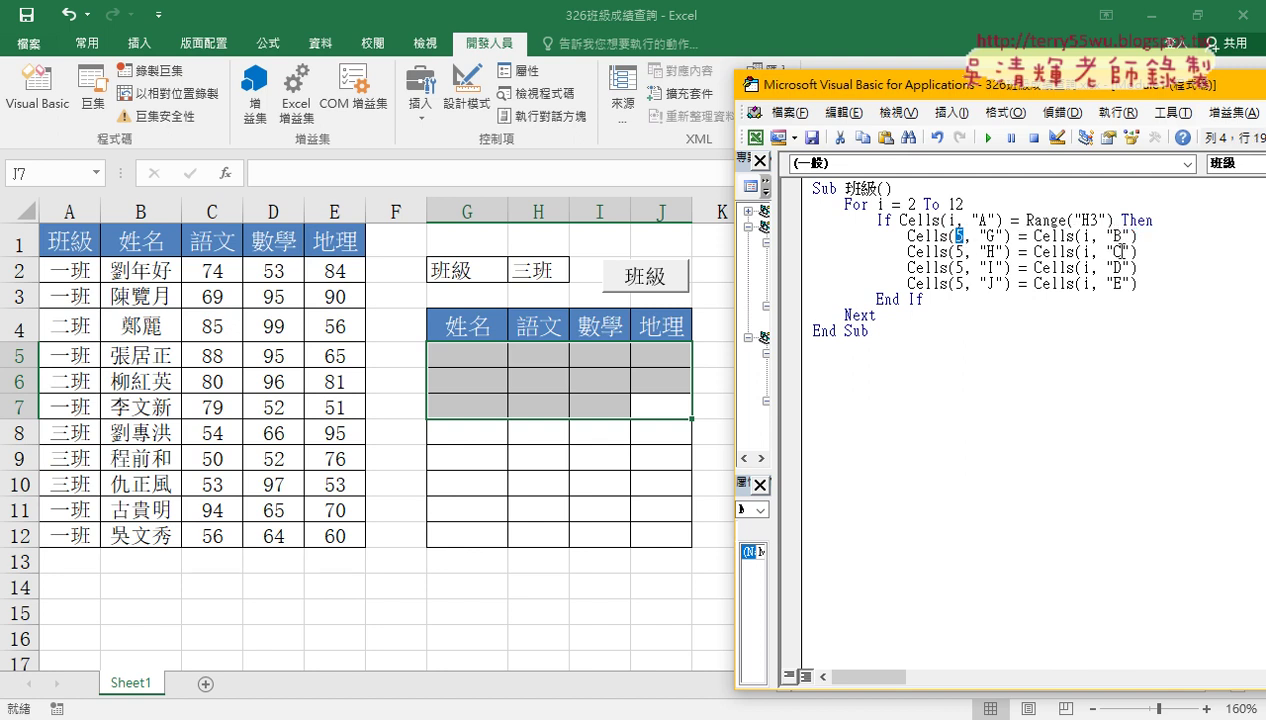
{"action": "left_click", "coordinate": [955, 190]}
{"action": "key", "text": "Return"}
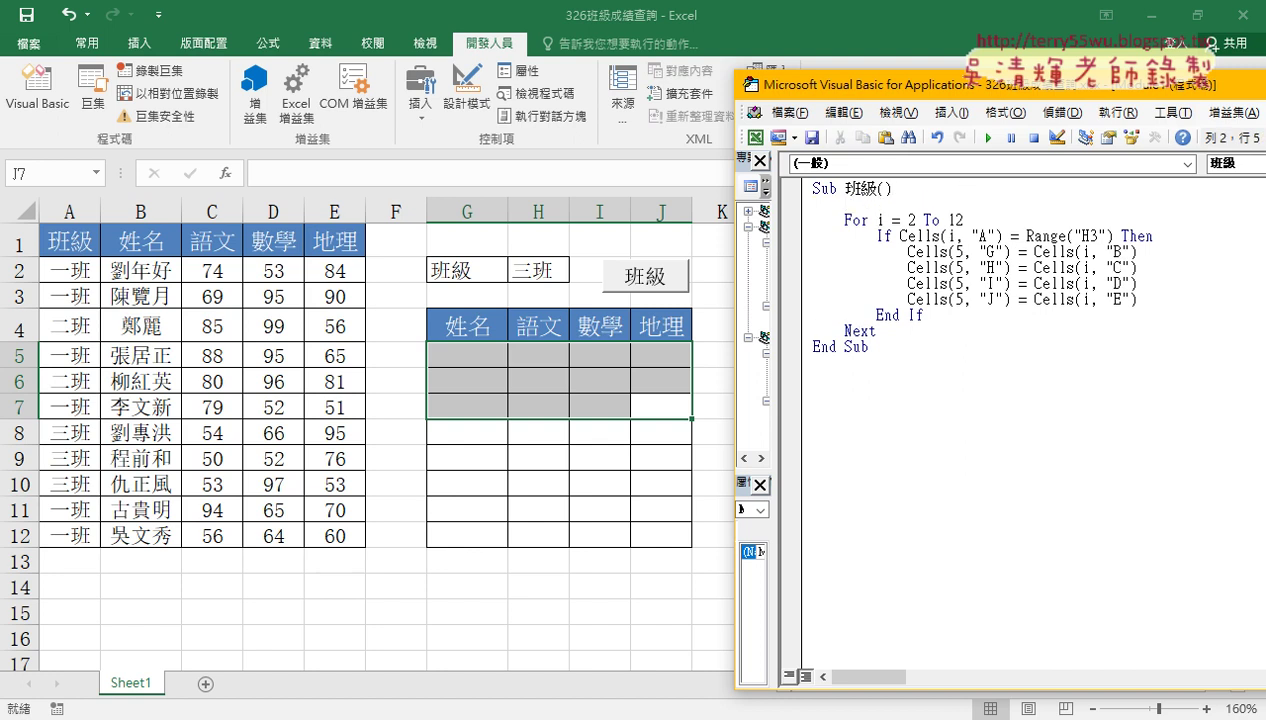
{"action": "type", "text": "k=5"}
Add a k = k + 1 line after the four result assignments in the macro
{"action": "left_click", "coordinate": [1150, 285]}
{"action": "key", "text": "Return"}
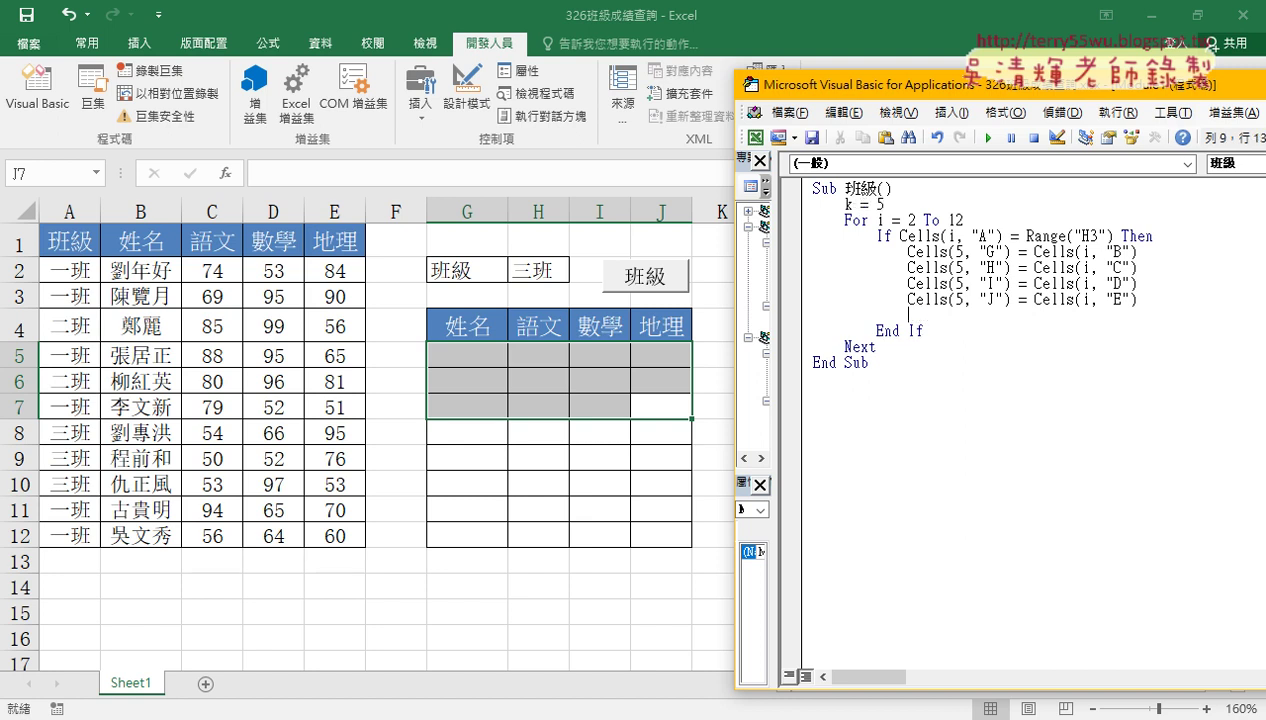
{"action": "type", "text": "k = k + "}
{"action": "type", "text": "1"}
{"action": "left_click", "coordinate": [947, 299]}
Replace the row number 5 with k in the G, H and I Cells targets, then select the J target's 5
{"action": "double_click", "coordinate": [957, 251]}
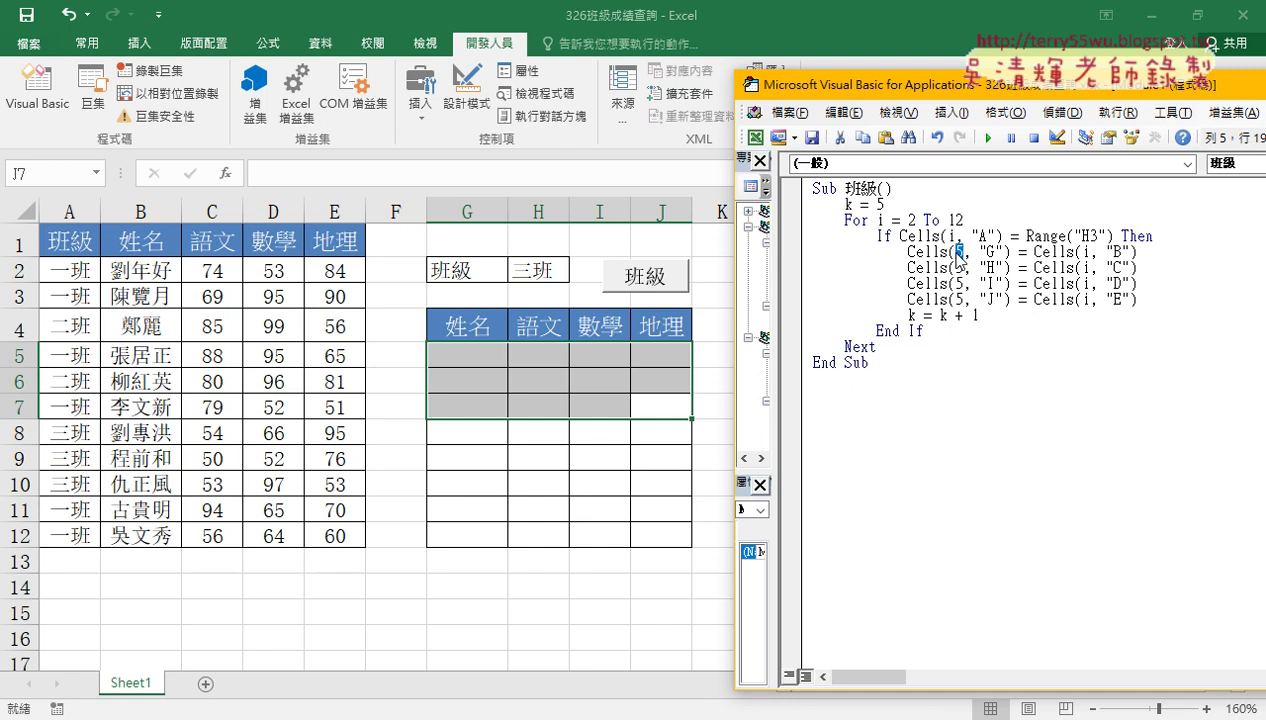
{"action": "type", "text": "k"}
{"action": "double_click", "coordinate": [957, 267]}
{"action": "type", "text": "k"}
{"action": "double_click", "coordinate": [958, 283]}
{"action": "type", "text": "K"}
{"action": "key", "text": "BackSpace"}
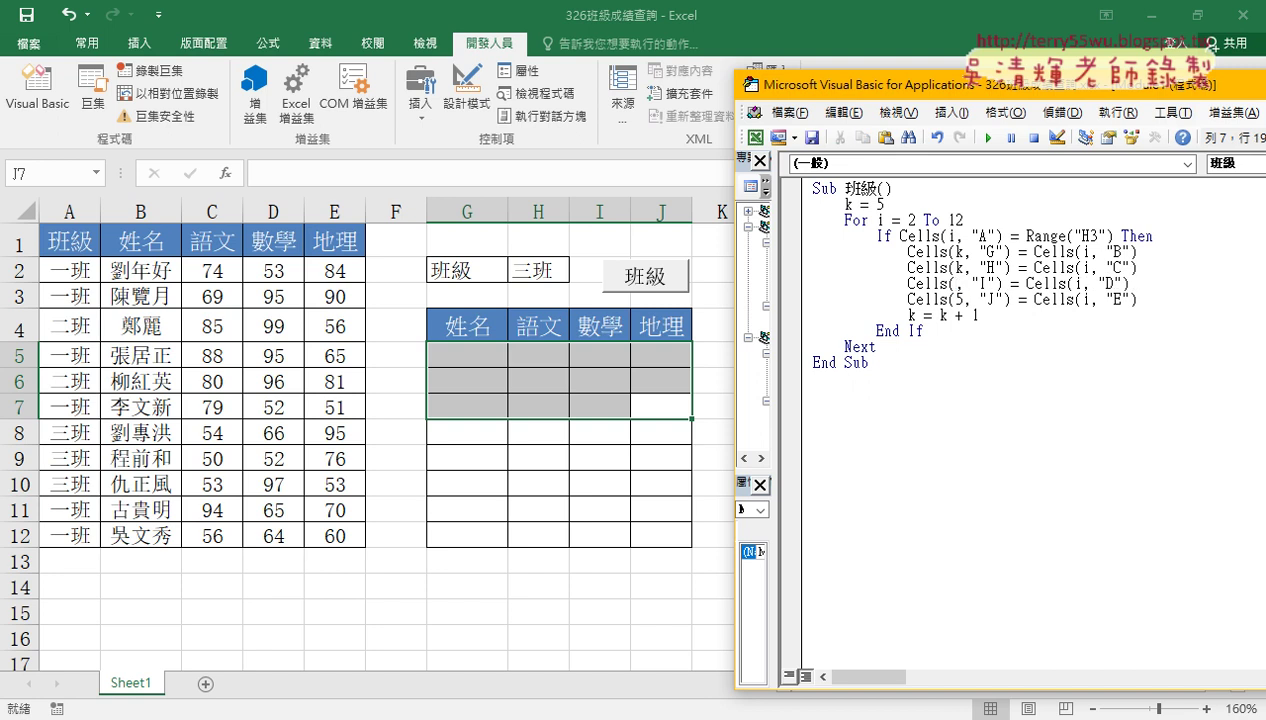
{"action": "type", "text": "k"}
{"action": "key", "text": "Down"}
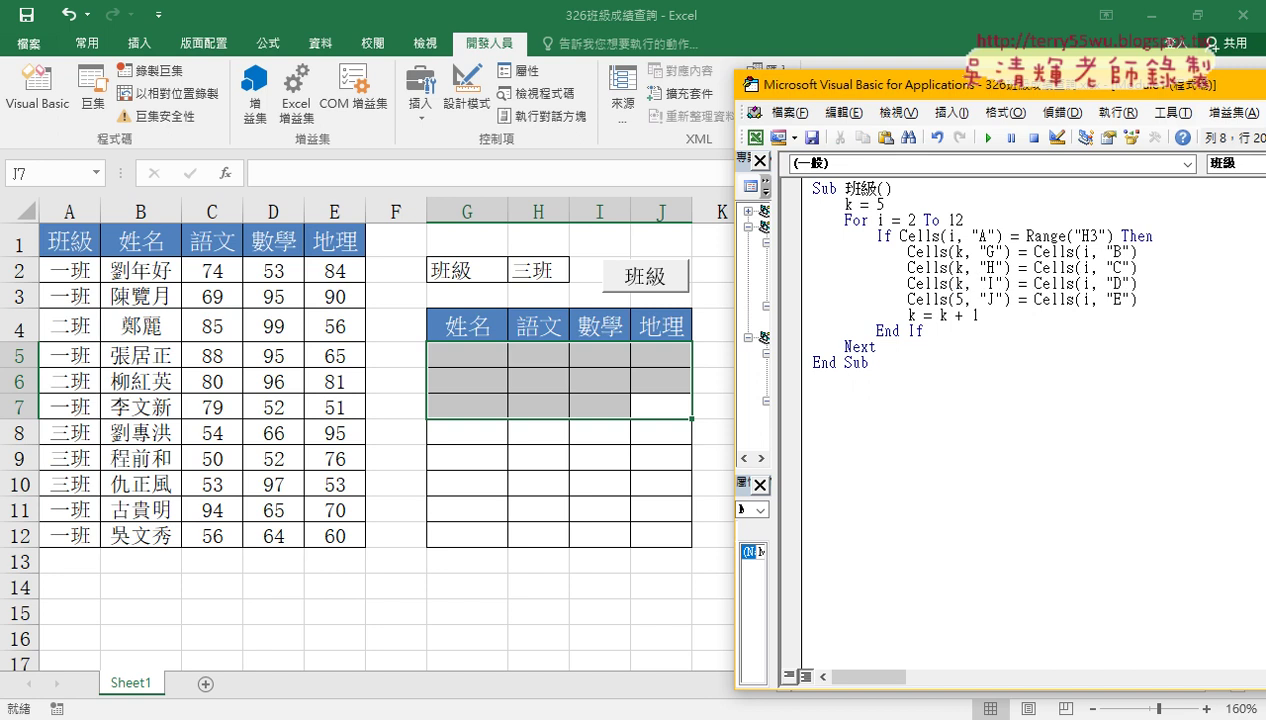
{"action": "key", "text": "shift+Left"}
Change the J target's row to k and test the 班級 button on the sheet
{"action": "type", "text": "k"}
{"action": "left_click", "coordinate": [1046, 461]}
{"action": "left_click", "coordinate": [645, 288]}
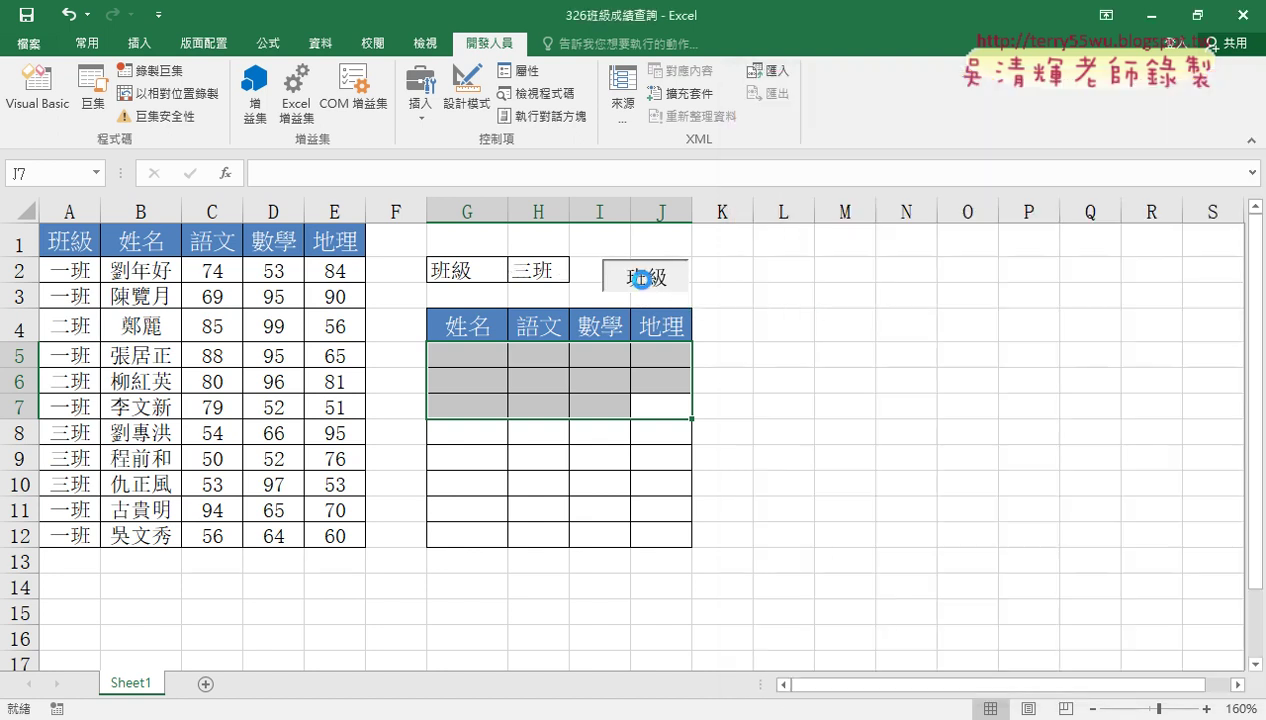
Change the macro's Range("H3") to Range("H2") and run the 班級 macro to list the 三班 students
{"action": "left_click", "coordinate": [545, 271]}
{"action": "left_click", "coordinate": [652, 285]}
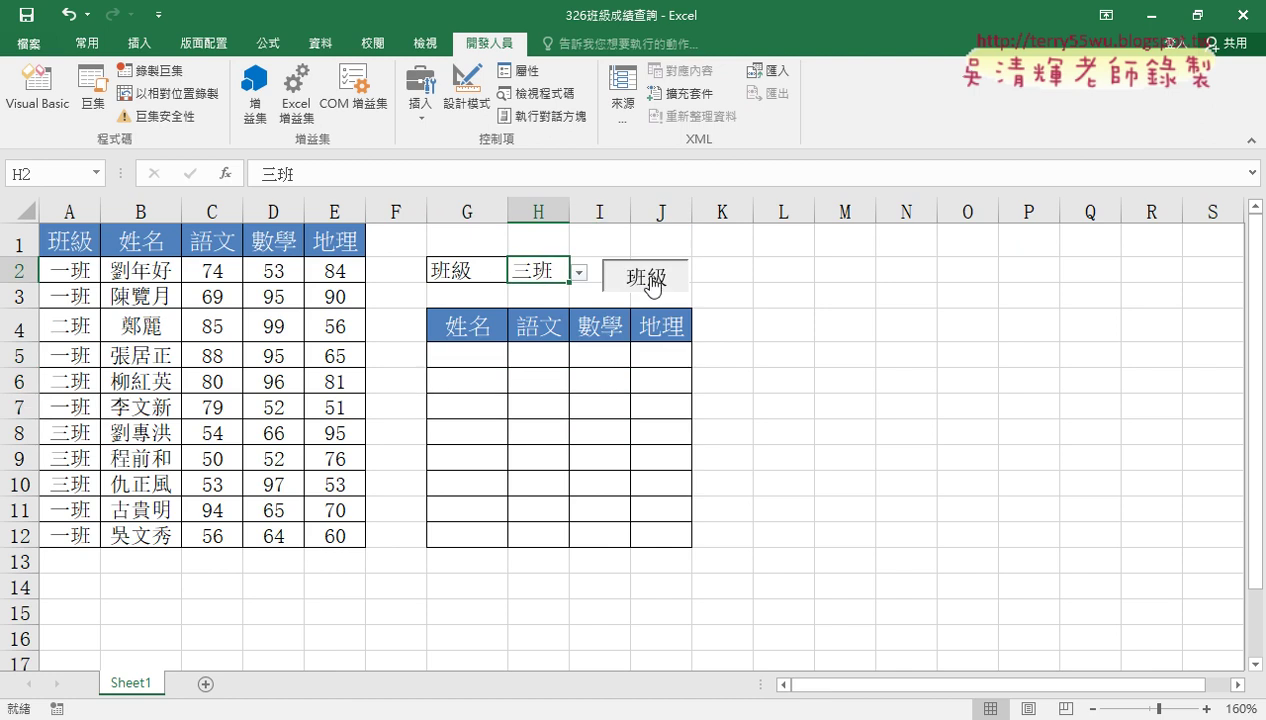
{"action": "left_click", "coordinate": [37, 88]}
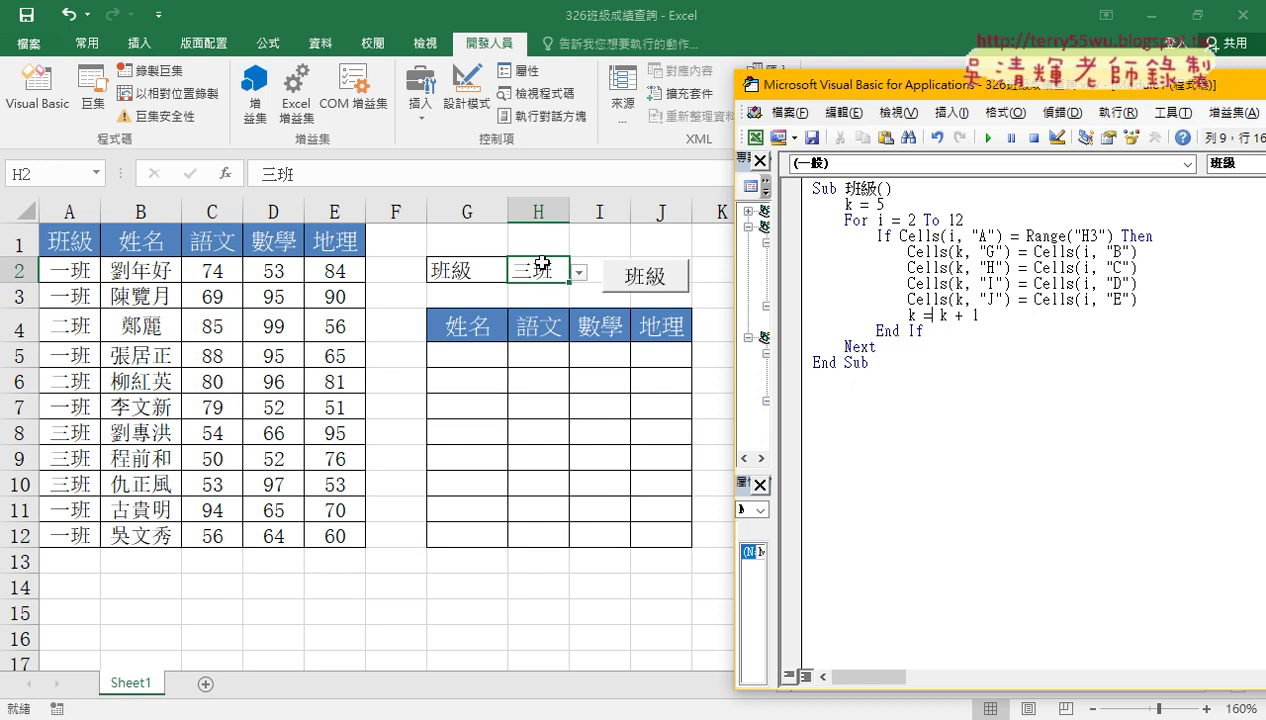
{"action": "left_click_drag", "start_coordinate": [1101, 236], "coordinate": [1093, 236]}
{"action": "type", "text": "2"}
{"action": "left_click", "coordinate": [944, 236]}
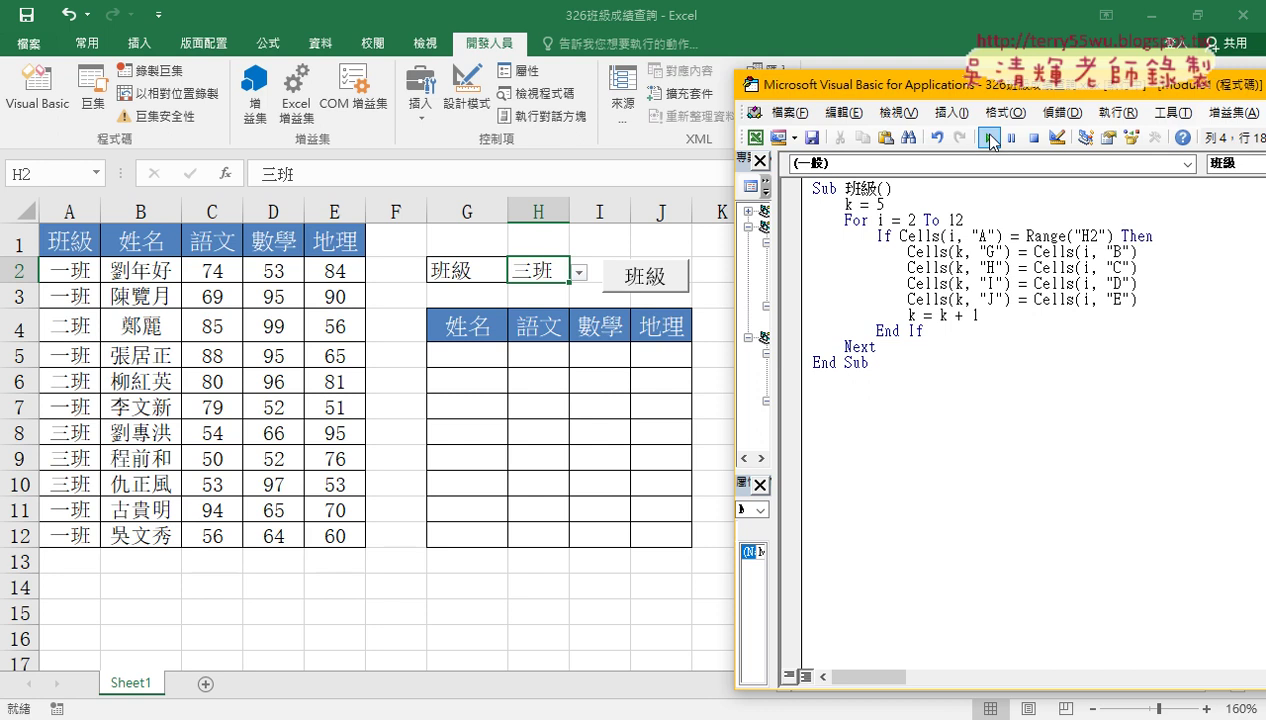
{"action": "left_click", "coordinate": [990, 139]}
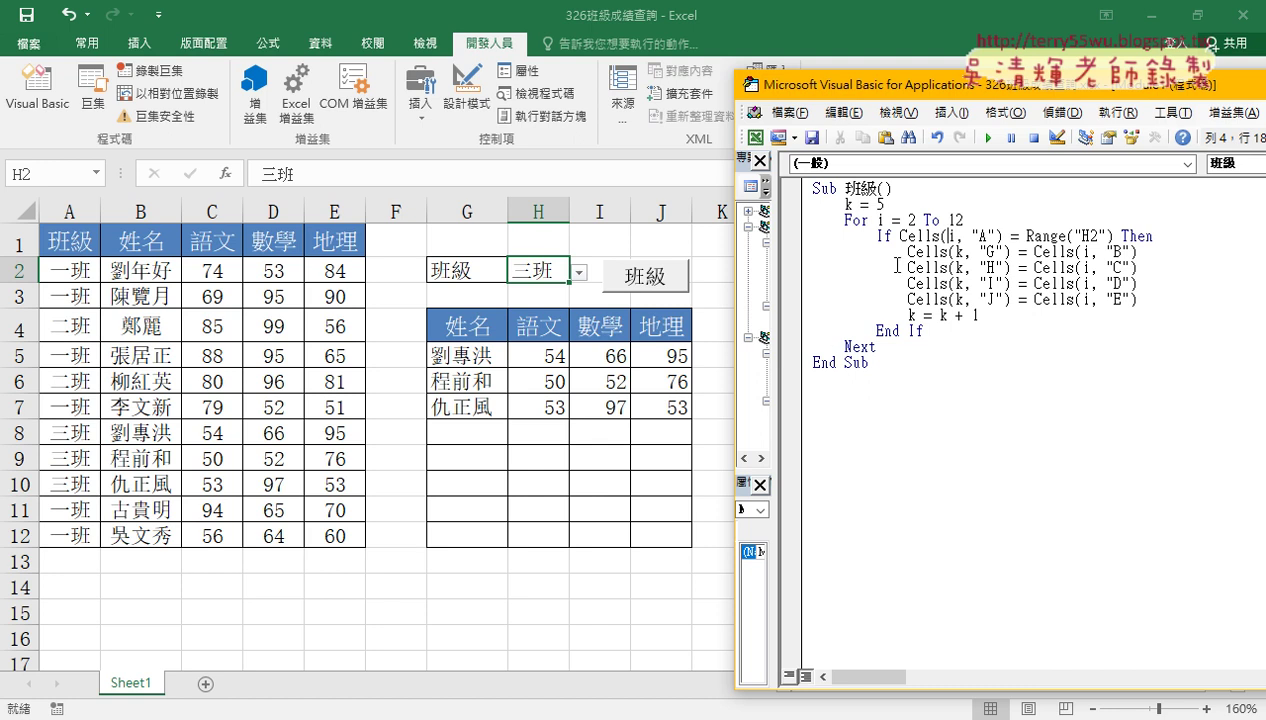
Run the lookup for 一班, then for 二班, and select the 二班 results in G5:J6
{"action": "left_click", "coordinate": [579, 273]}
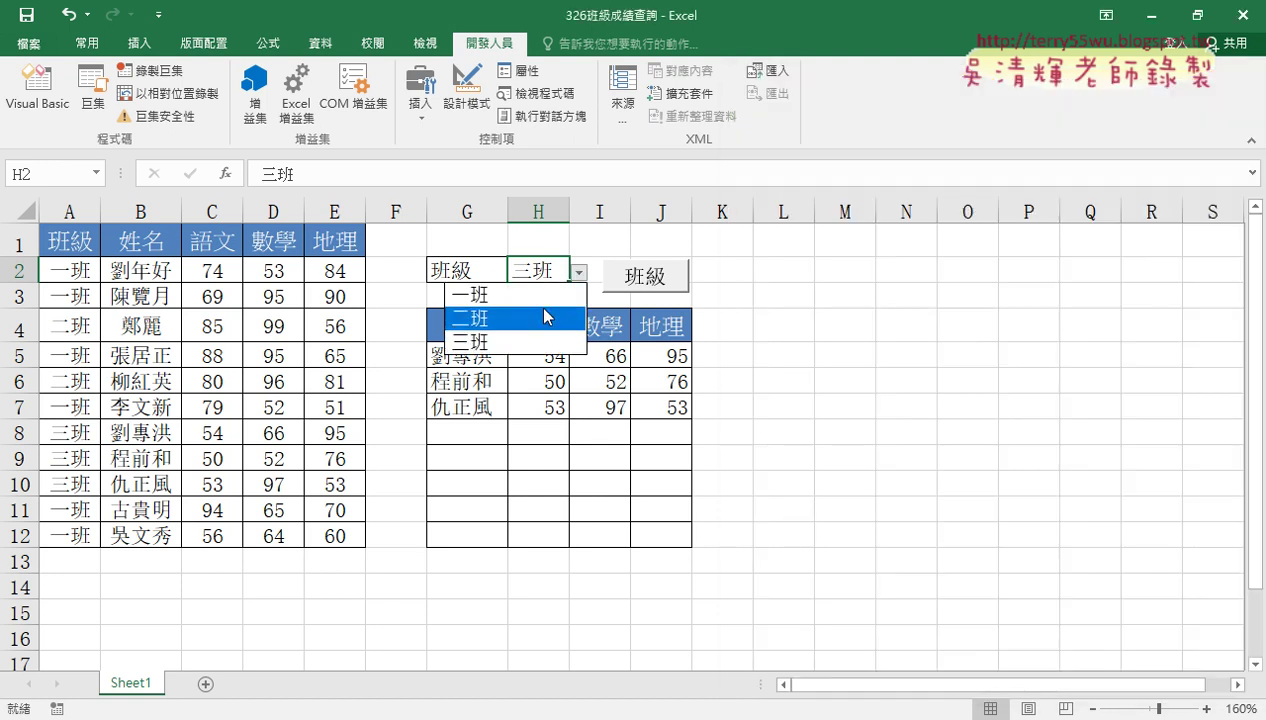
{"action": "left_click", "coordinate": [540, 291]}
{"action": "left_click", "coordinate": [650, 287]}
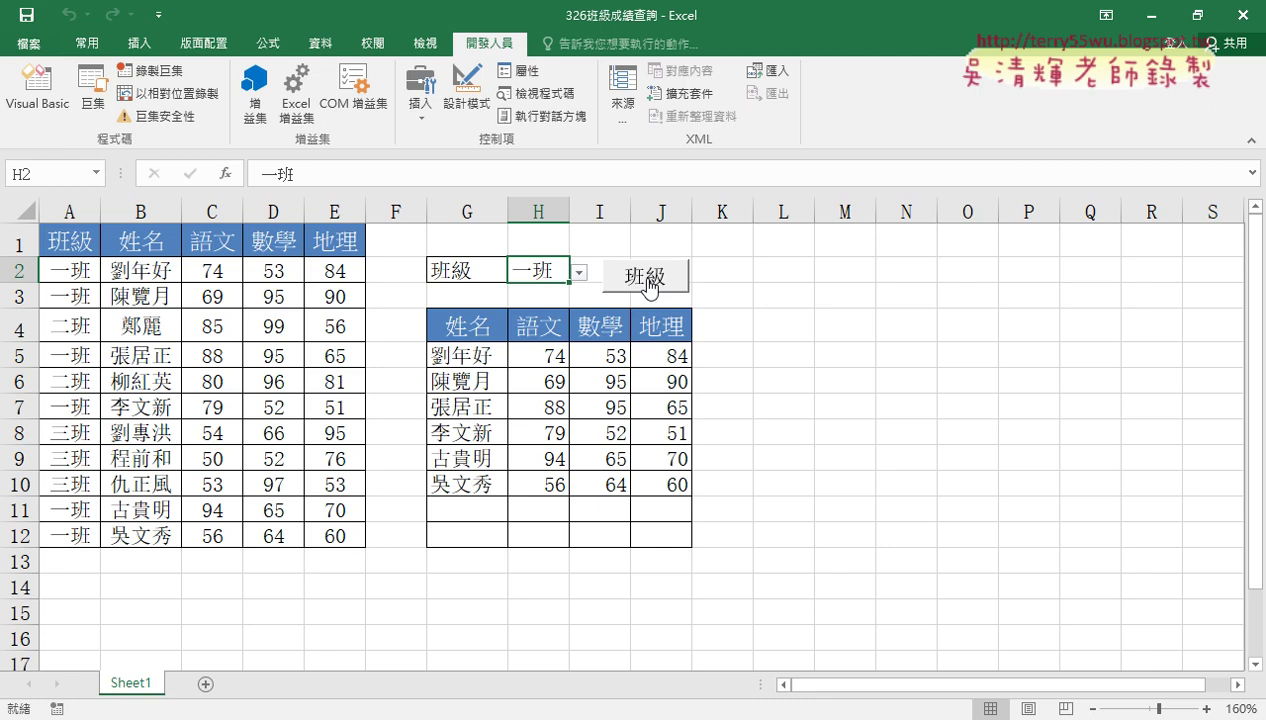
{"action": "left_click", "coordinate": [579, 273]}
{"action": "left_click", "coordinate": [550, 306]}
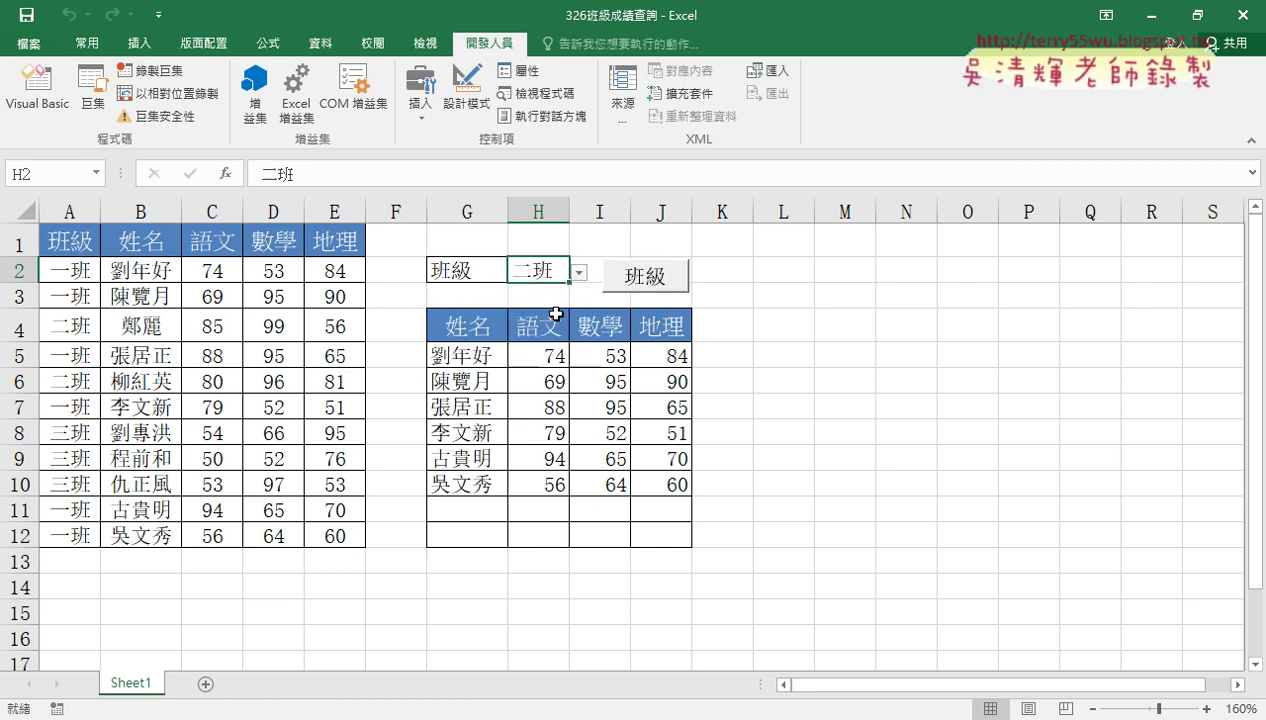
{"action": "left_click", "coordinate": [652, 289]}
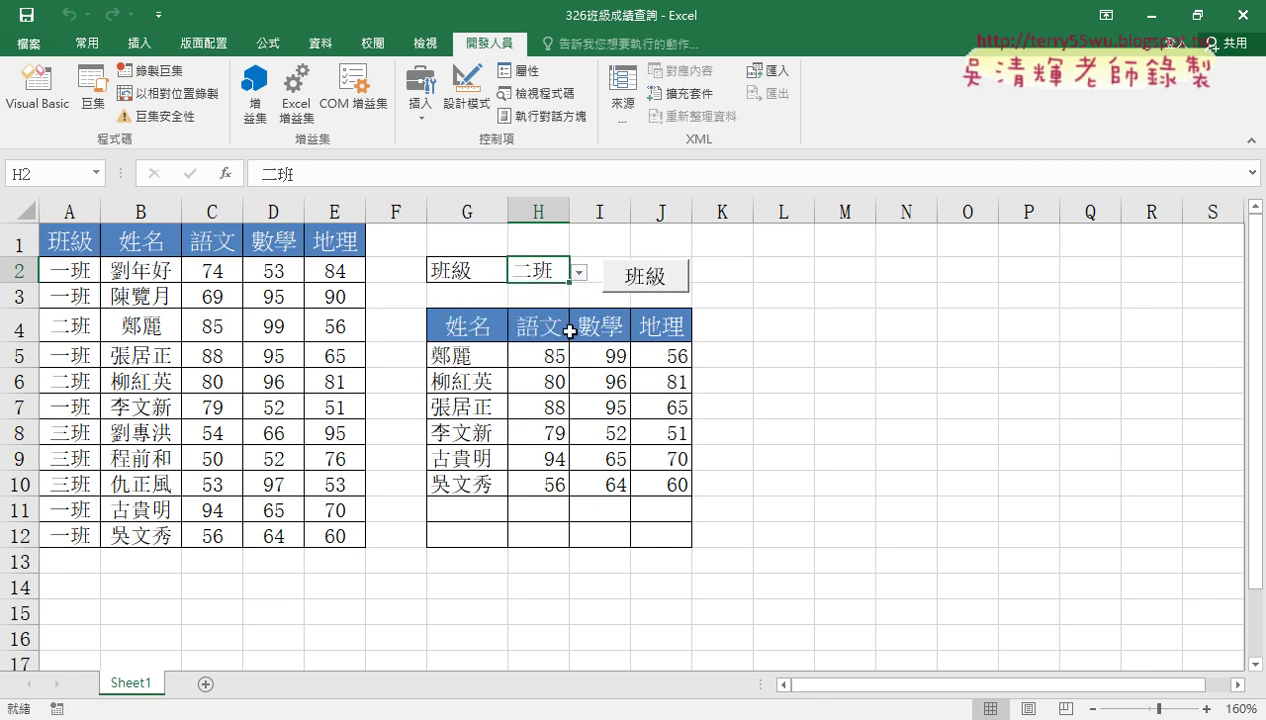
{"action": "left_click_drag", "start_coordinate": [455, 355], "coordinate": [667, 382]}
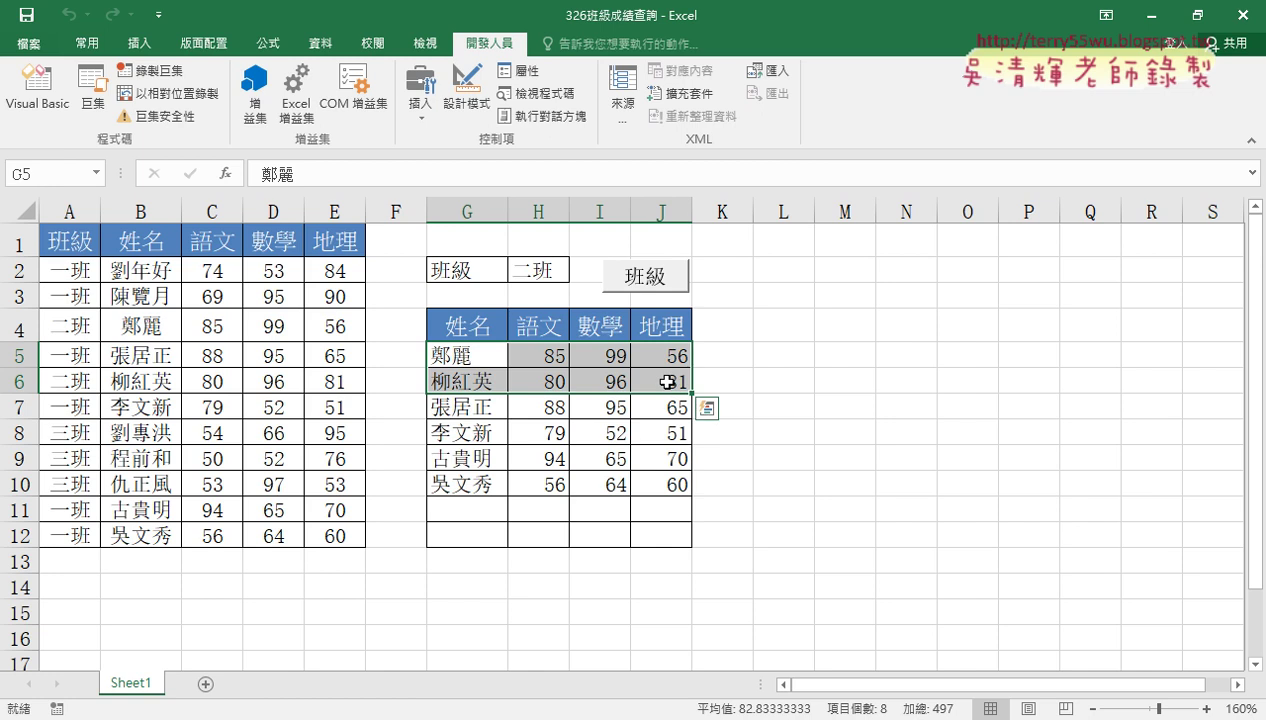
Insert an indented Range("G5:J12").ClearContents line right after Sub 班級()
{"action": "left_click", "coordinate": [37, 95]}
{"action": "left_click", "coordinate": [891, 188]}
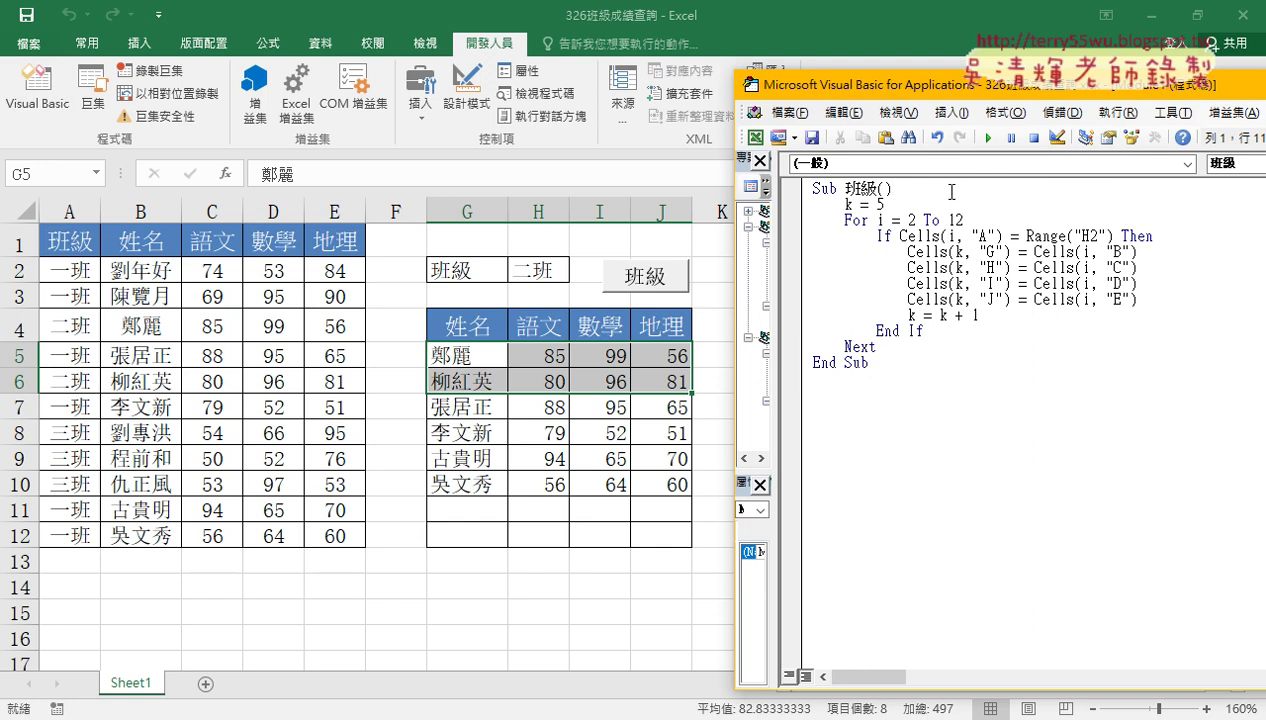
{"action": "key", "text": "Return"}
{"action": "key", "text": "Return"}
{"action": "left_click", "coordinate": [814, 203]}
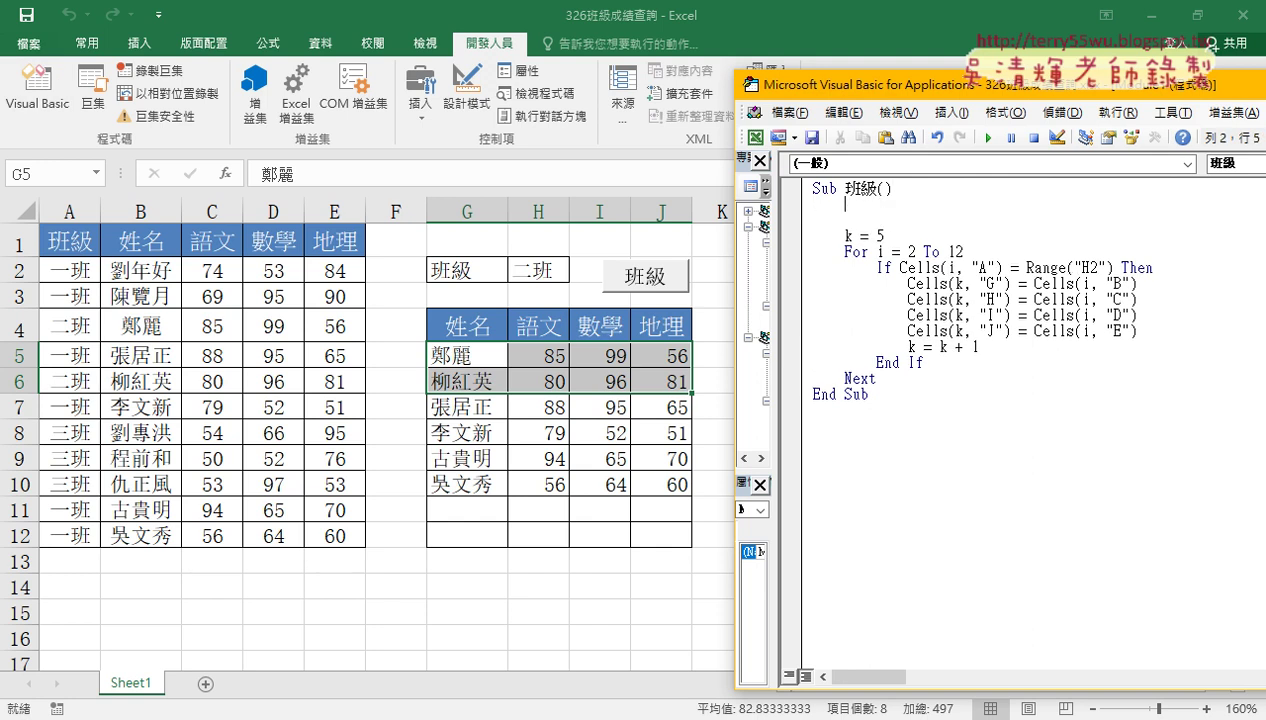
{"action": "key", "text": "Tab"}
{"action": "type", "text": "ra"}
{"action": "type", "text": "nge"}
{"action": "type", "text": "(\""}
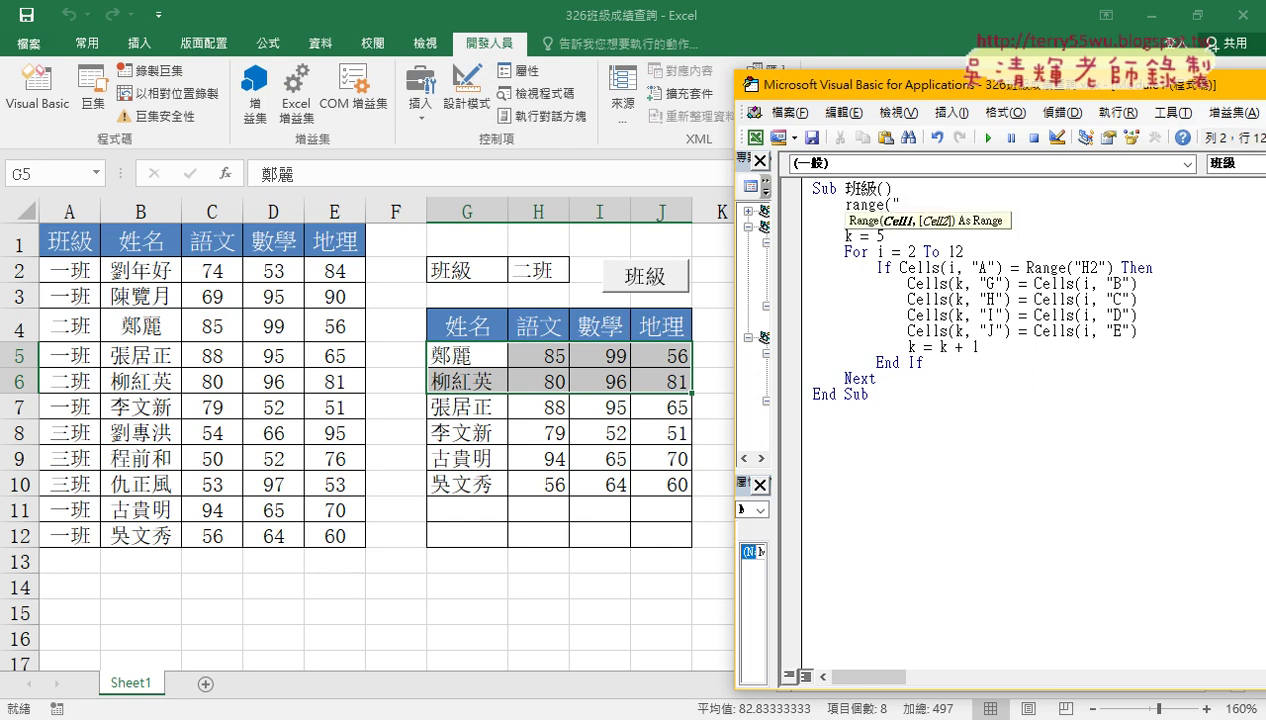
{"action": "type", "text": "G5"}
{"action": "type", "text": ":"}
{"action": "type", "text": "J"}
{"action": "type", "text": "12"}
{"action": "type", "text": "\")"}
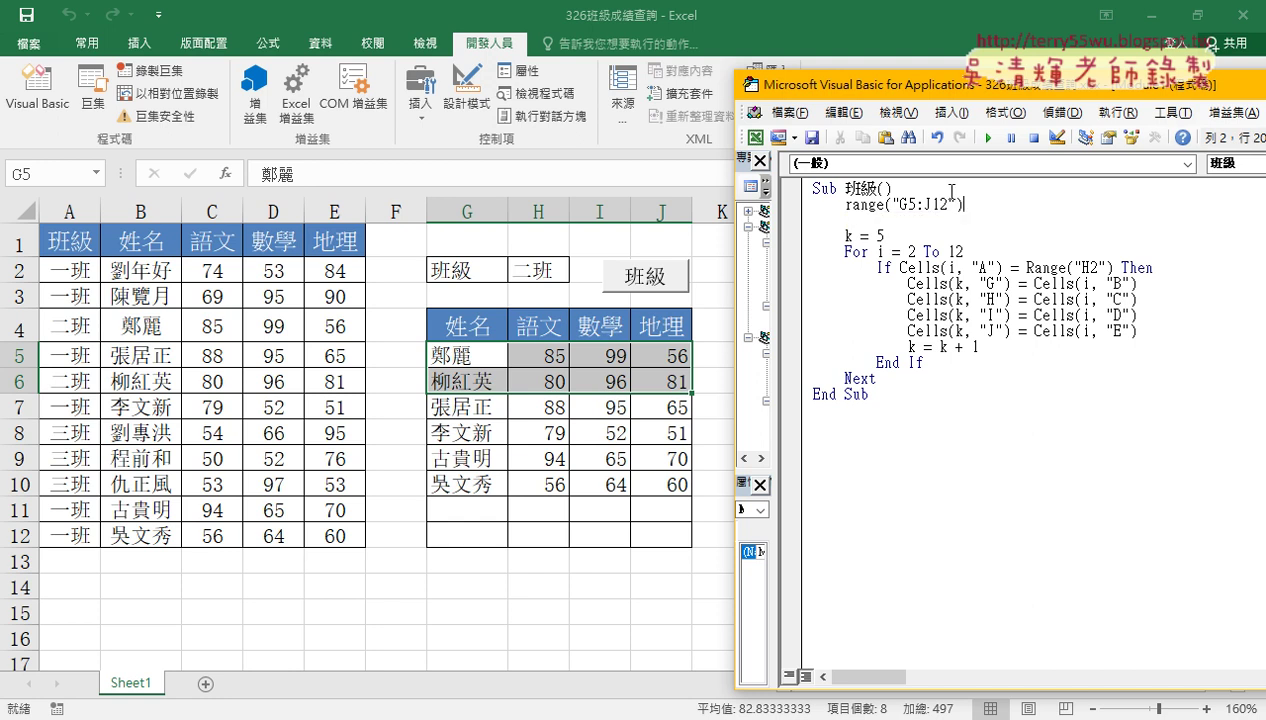
{"action": "type", "text": ".cl"}
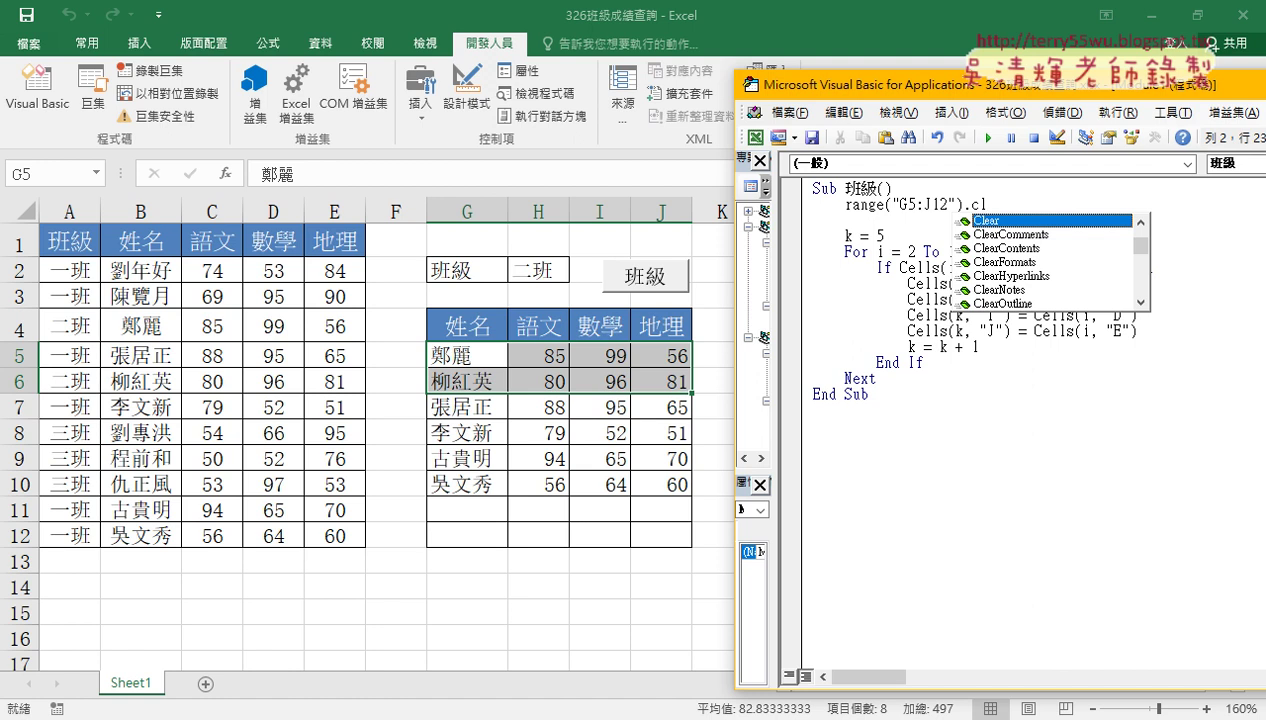
{"action": "key", "text": "Down"}
{"action": "key", "text": "Down"}
{"action": "key", "text": "space"}
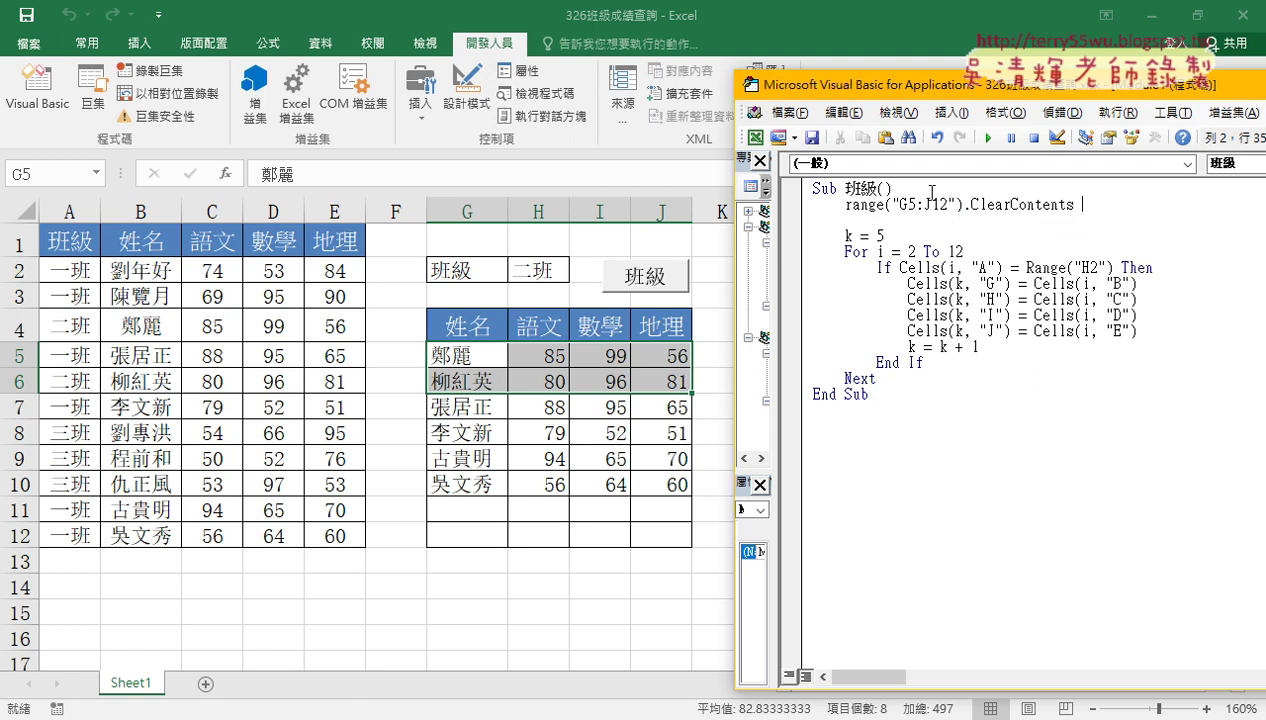
{"action": "left_click", "coordinate": [913, 315]}
Rerun the 二班 lookup, confirm only two students fill G5:J6, then reopen the macro code
{"action": "left_click", "coordinate": [605, 282]}
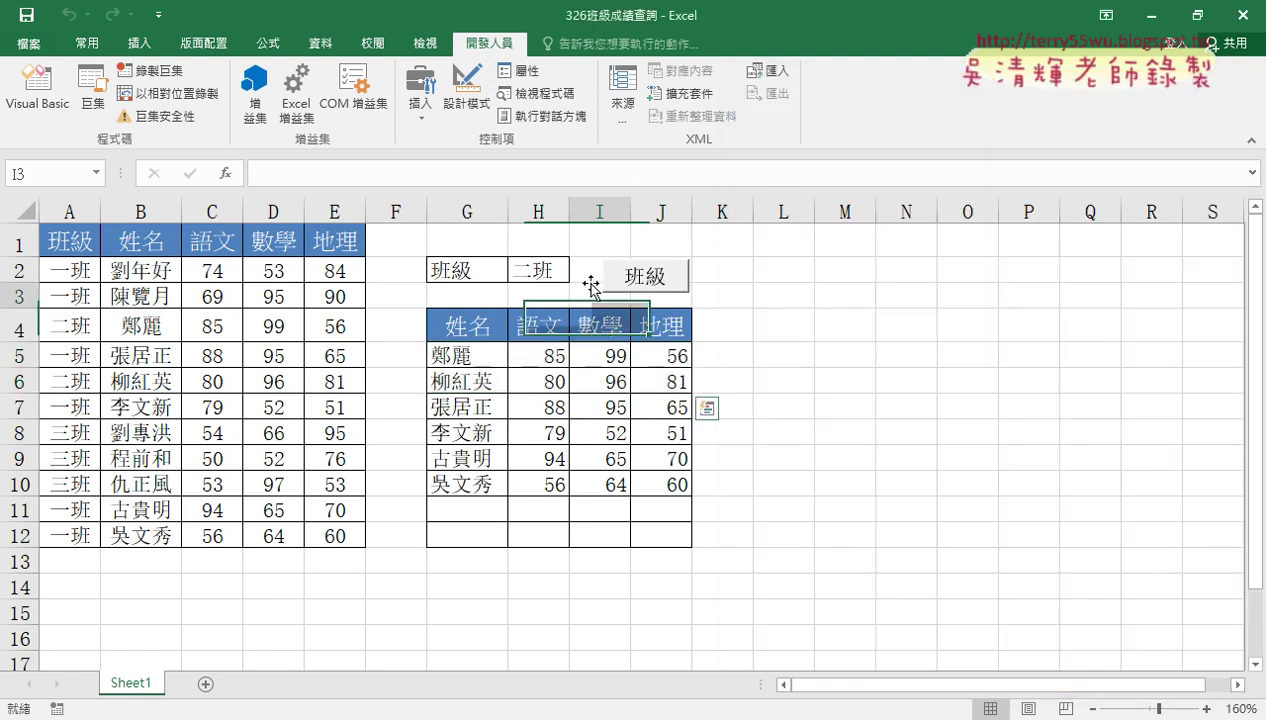
{"action": "left_click", "coordinate": [537, 270]}
{"action": "left_click", "coordinate": [649, 283]}
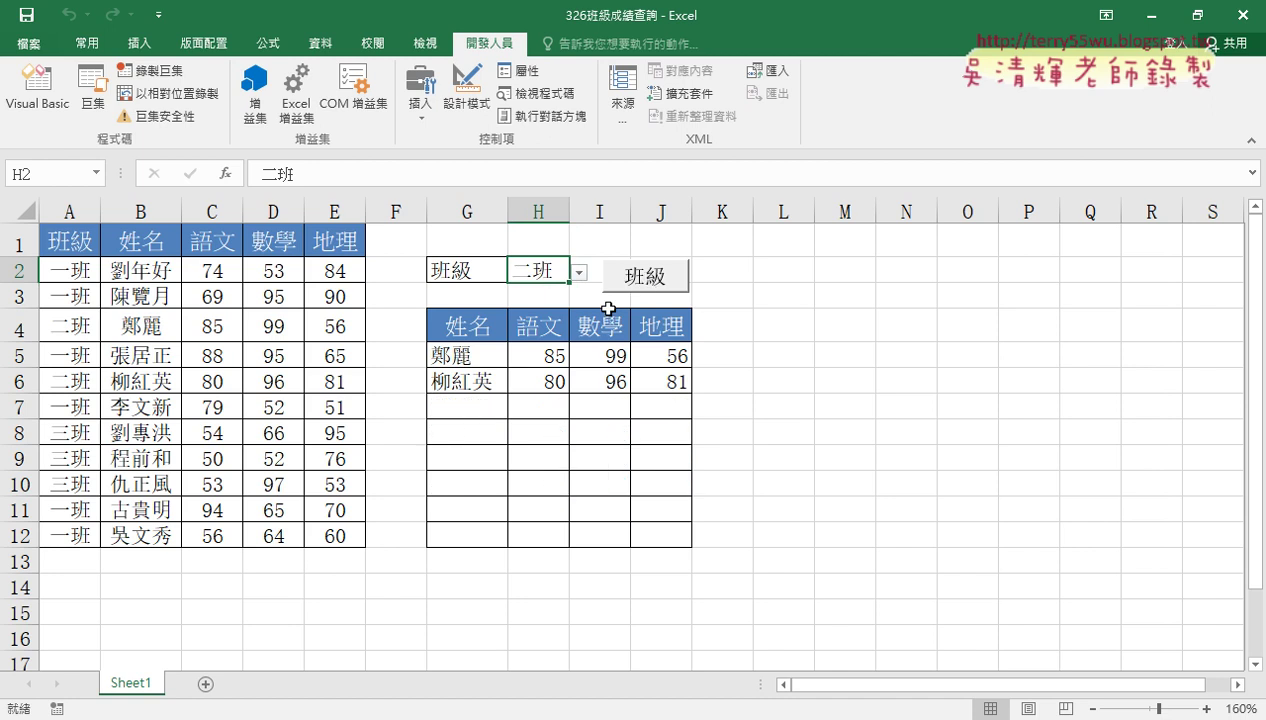
{"action": "left_click_drag", "start_coordinate": [482, 352], "coordinate": [676, 379]}
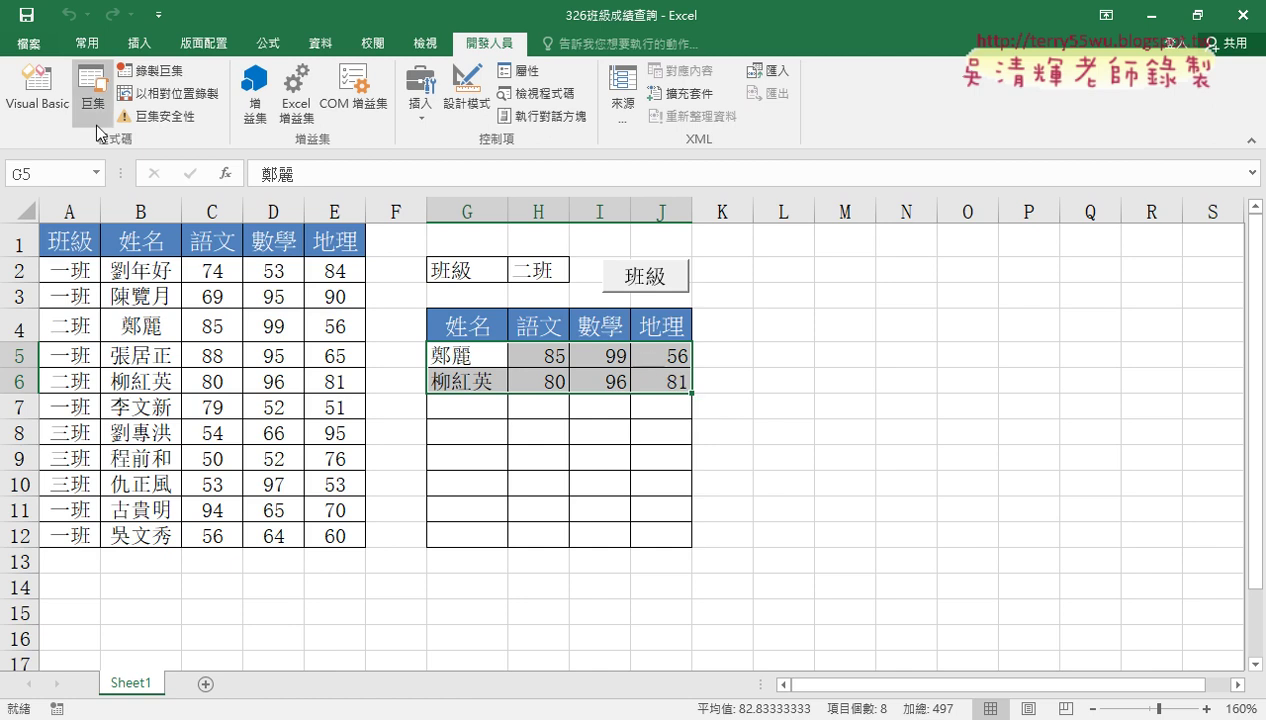
{"action": "left_click", "coordinate": [37, 88]}
{"action": "left_click", "coordinate": [918, 378]}
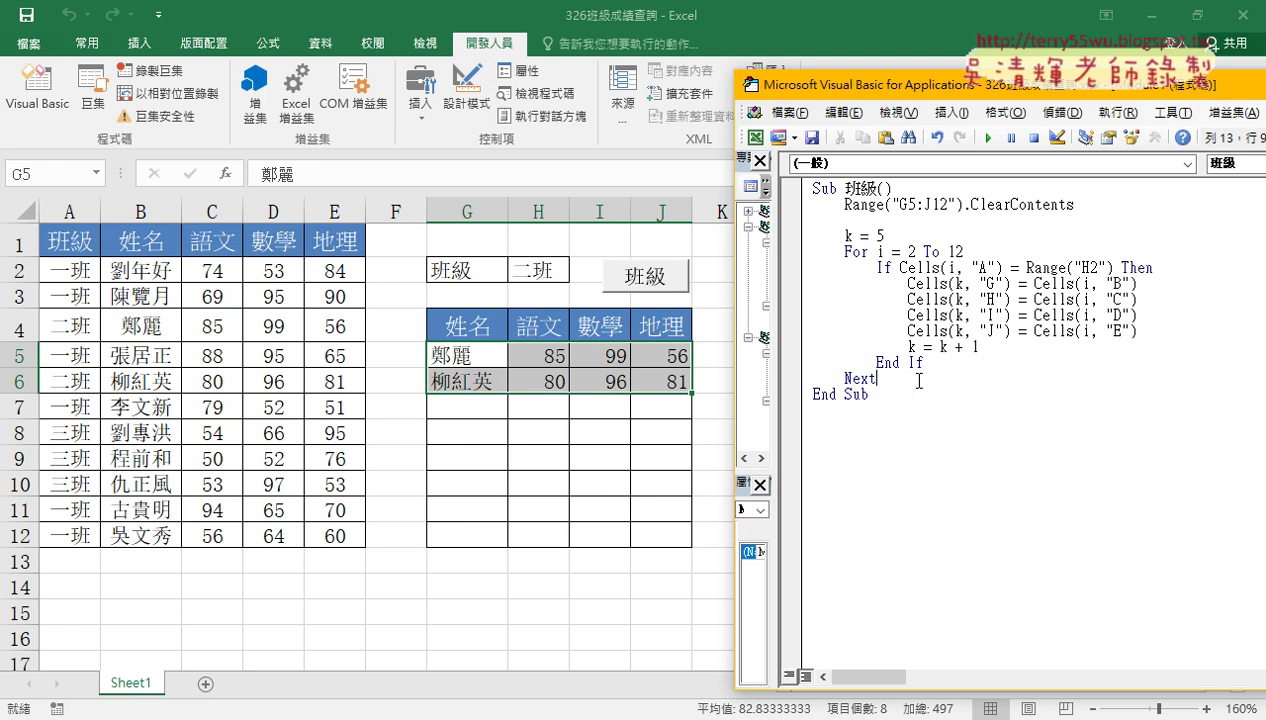
{"action": "left_click_drag", "start_coordinate": [1138, 284], "coordinate": [1035, 284]}
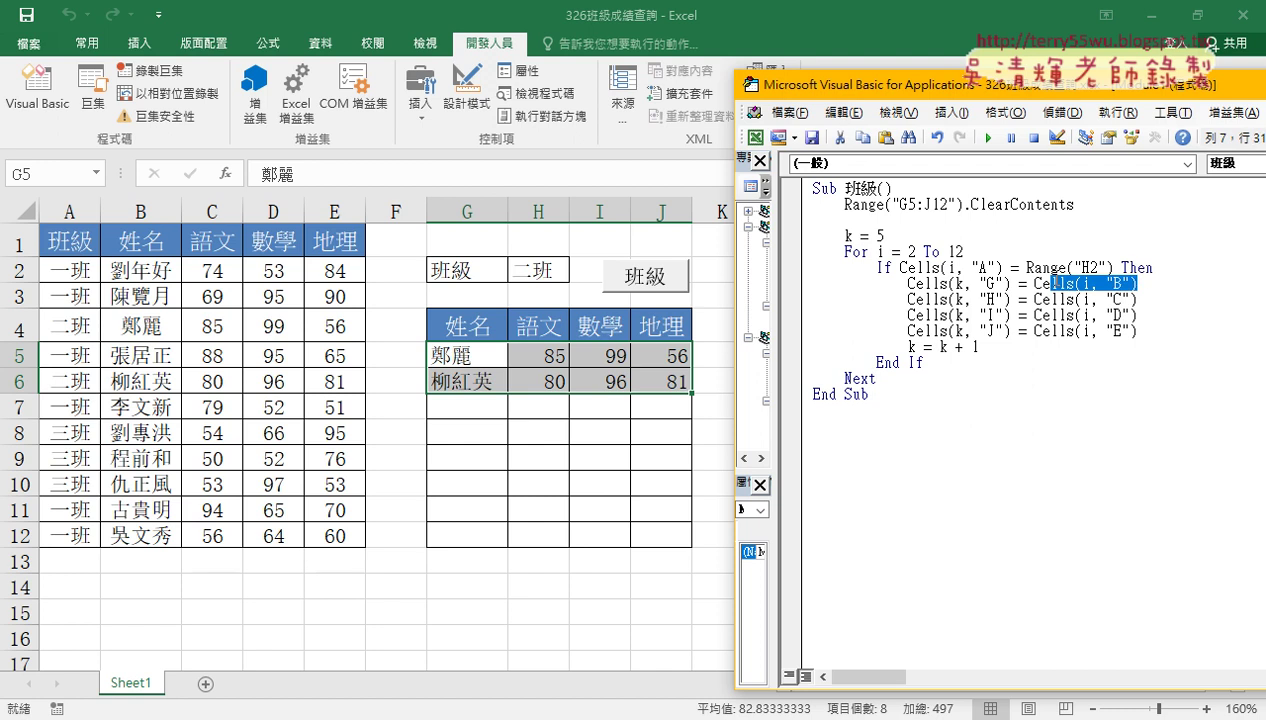
{"action": "left_click_drag", "start_coordinate": [884, 235], "coordinate": [843, 235]}
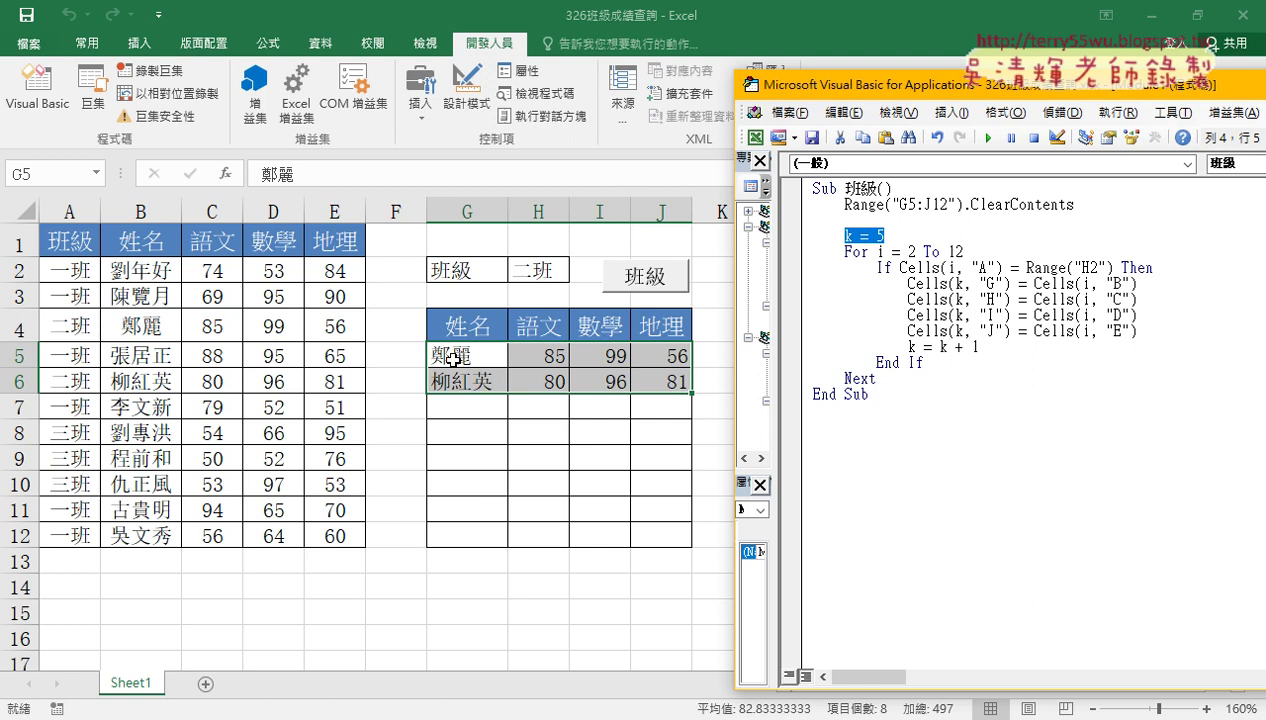
{"action": "left_click_drag", "start_coordinate": [990, 347], "coordinate": [905, 347]}
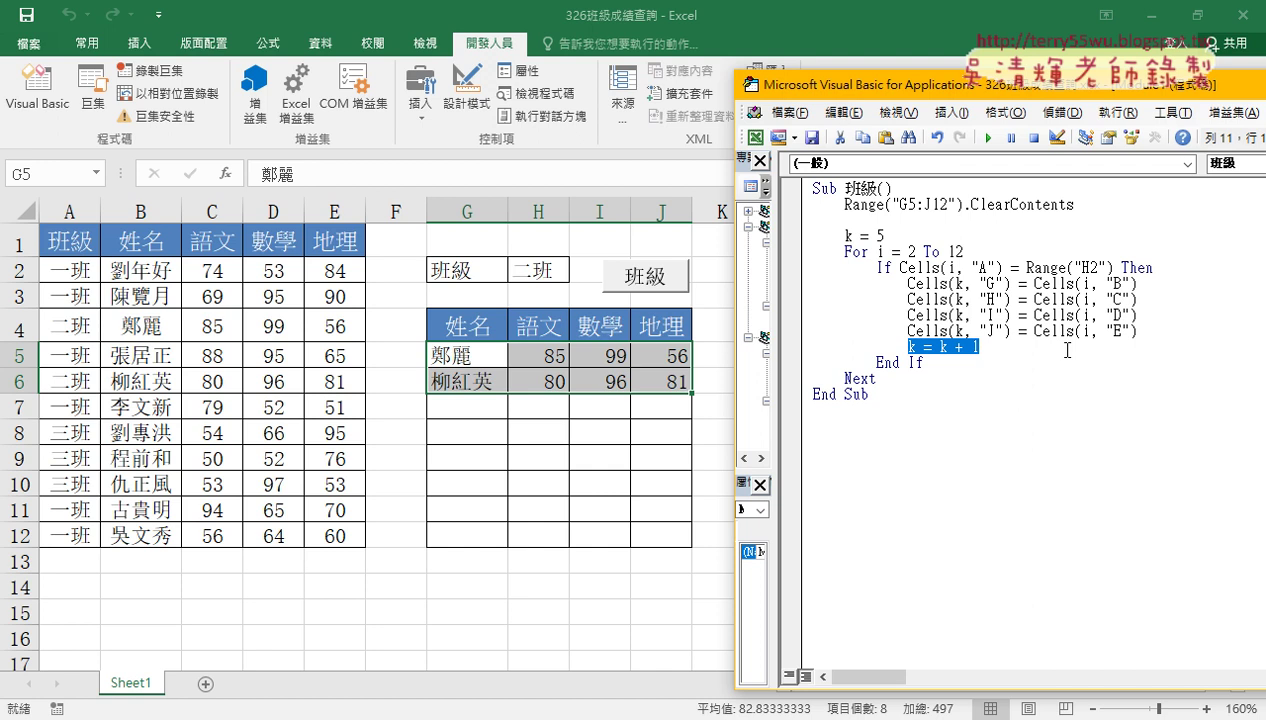
{"action": "left_click_drag", "start_coordinate": [1138, 331], "coordinate": [779, 282]}
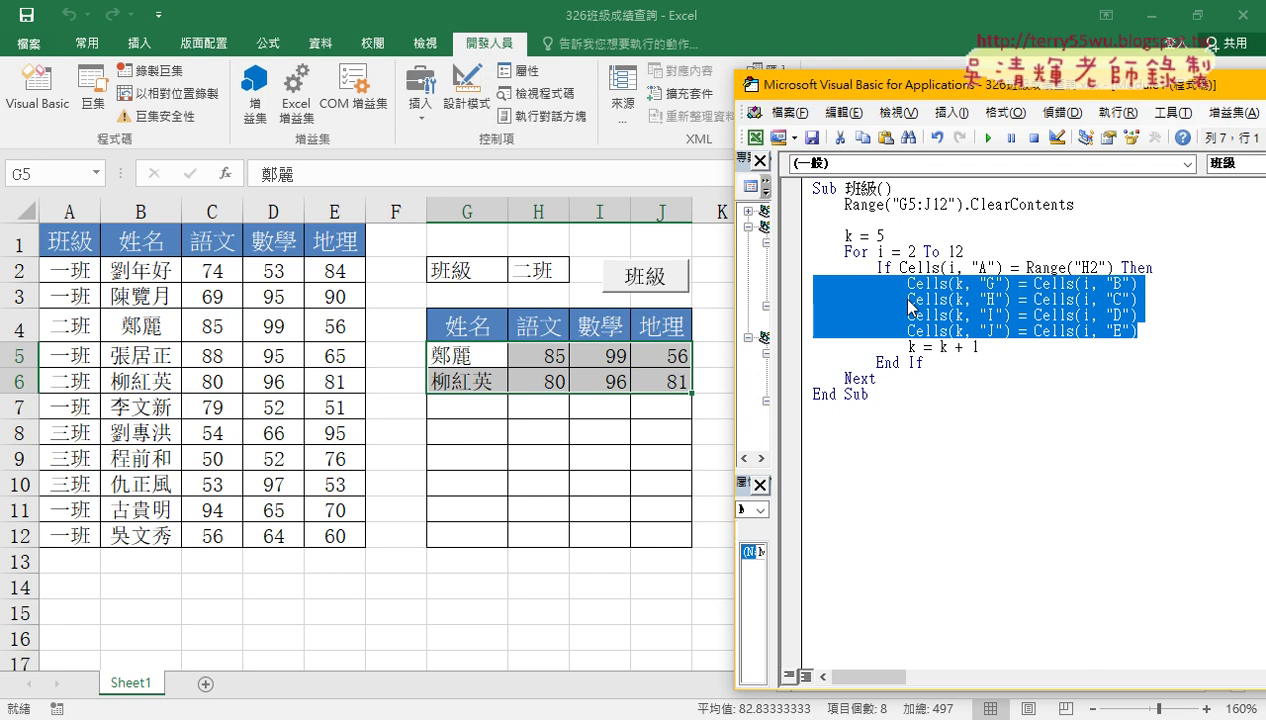
{"action": "left_click_drag", "start_coordinate": [909, 305], "coordinate": [913, 311]}
{"action": "mouse_move", "coordinate": [99, 256]}
{"action": "left_mouse_down"}
{"action": "mouse_move", "coordinate": [104, 287]}
{"action": "mouse_move", "coordinate": [428, 352]}
{"action": "left_mouse_up"}
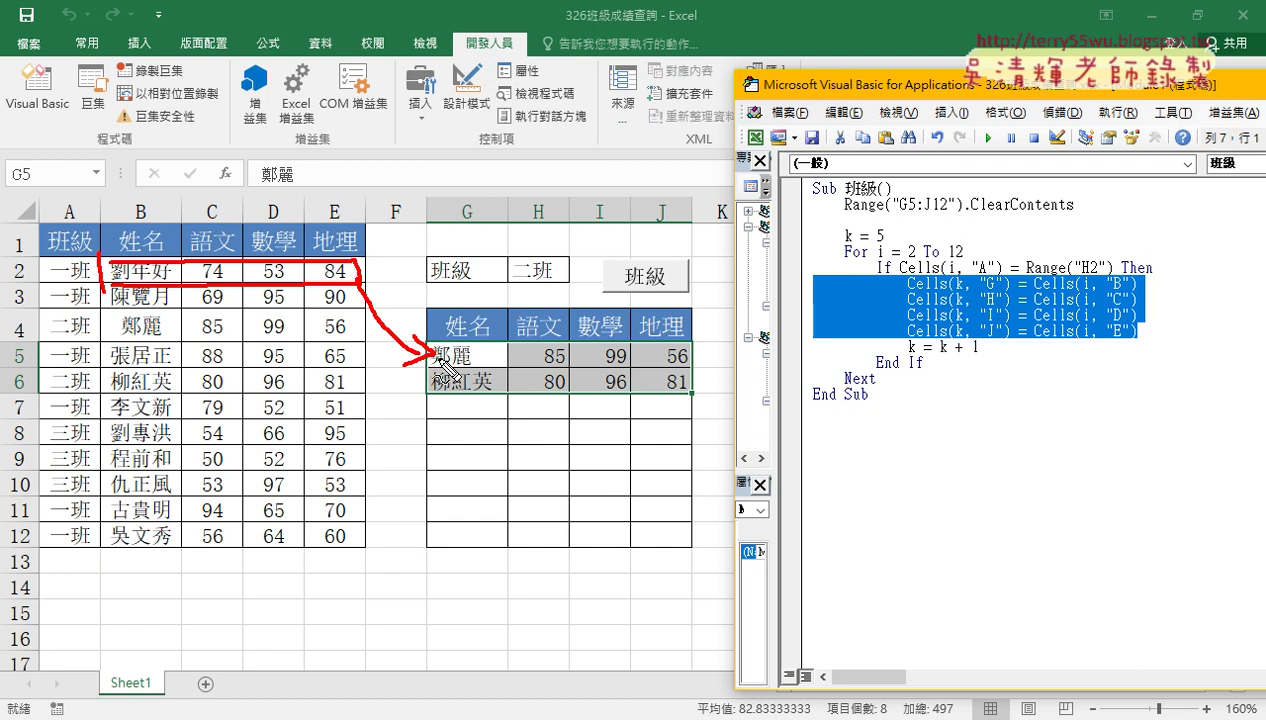
{"action": "left_click_drag", "start_coordinate": [432, 366], "coordinate": [660, 356]}
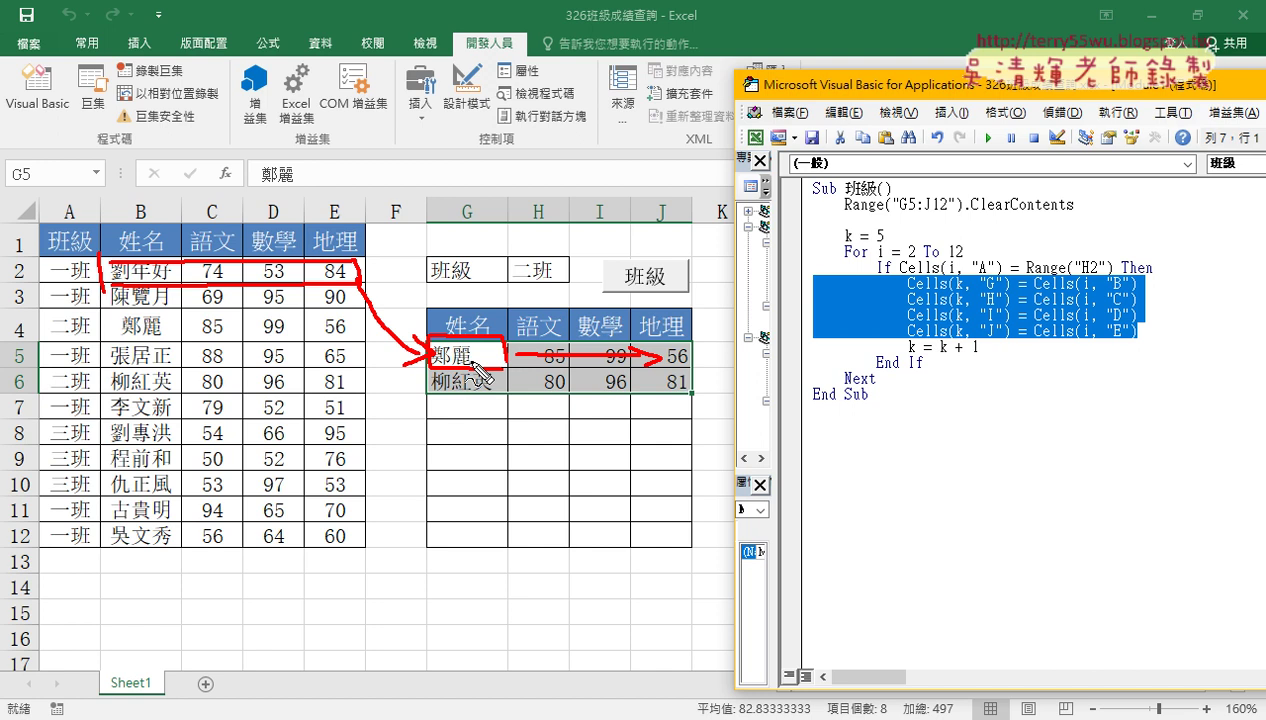
{"action": "left_click_drag", "start_coordinate": [893, 265], "coordinate": [893, 352]}
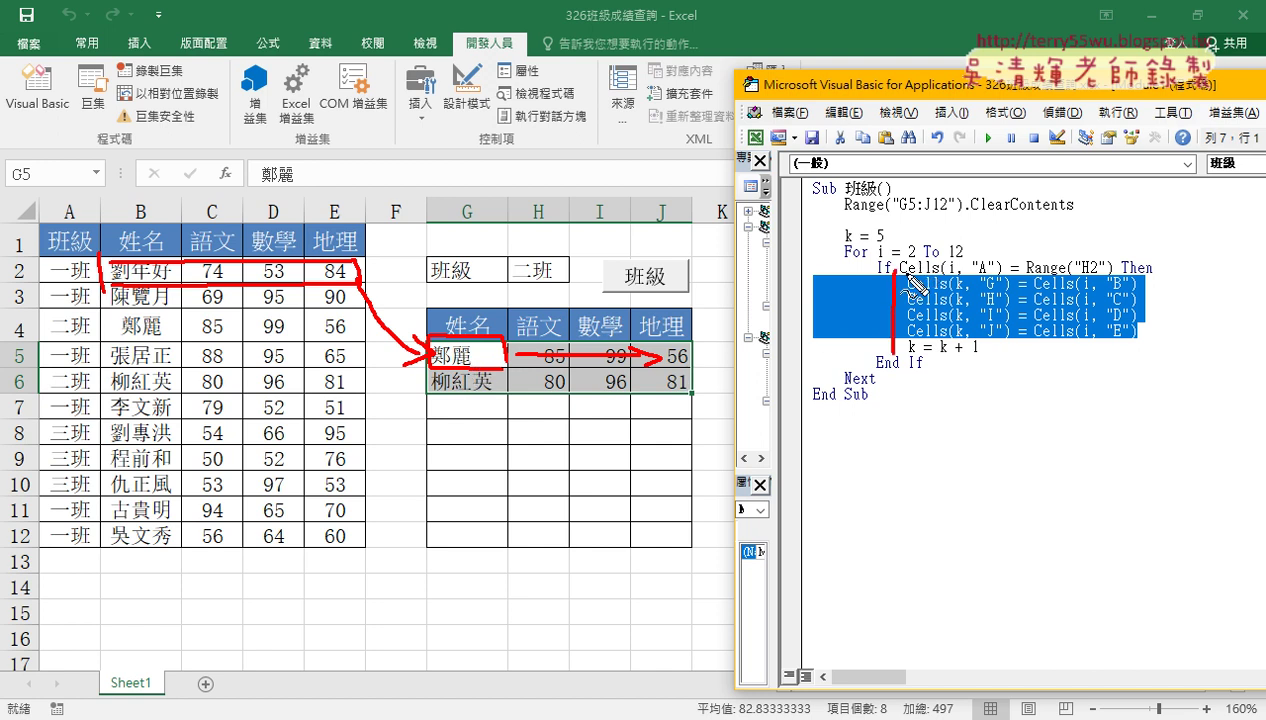
{"action": "left_click_drag", "start_coordinate": [900, 272], "coordinate": [1150, 325]}
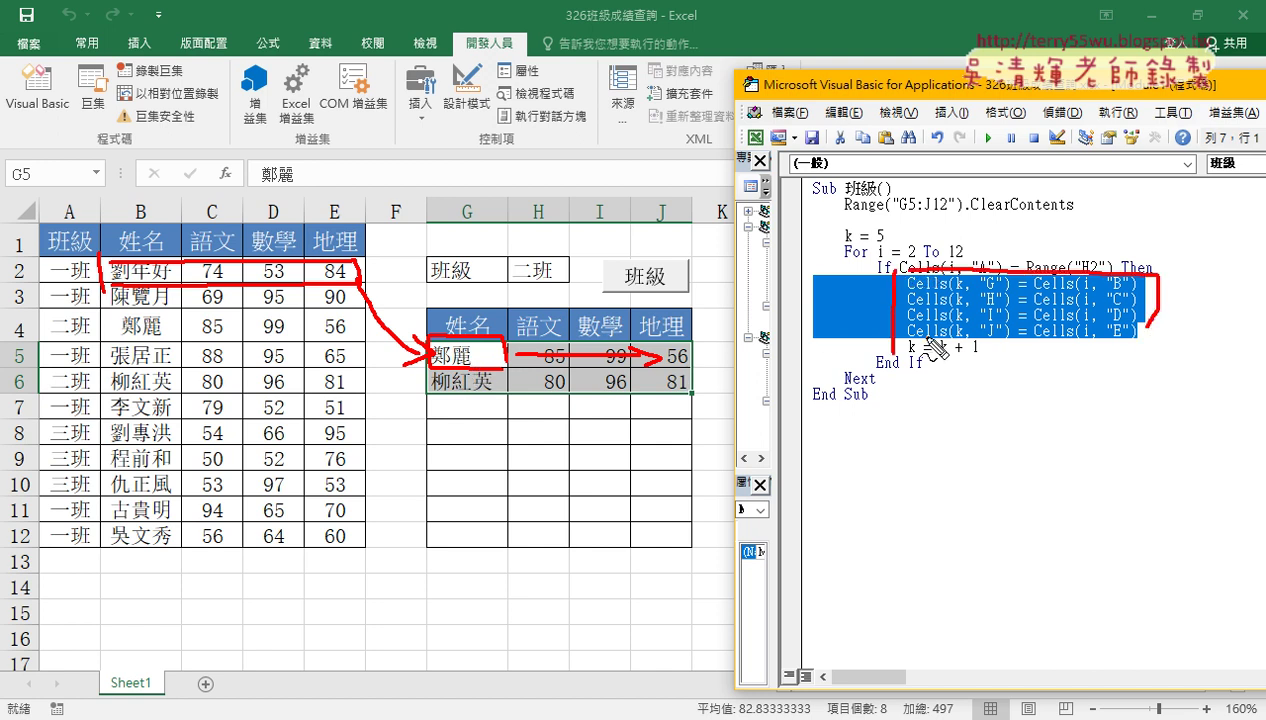
{"action": "left_click_drag", "start_coordinate": [932, 342], "coordinate": [1141, 343]}
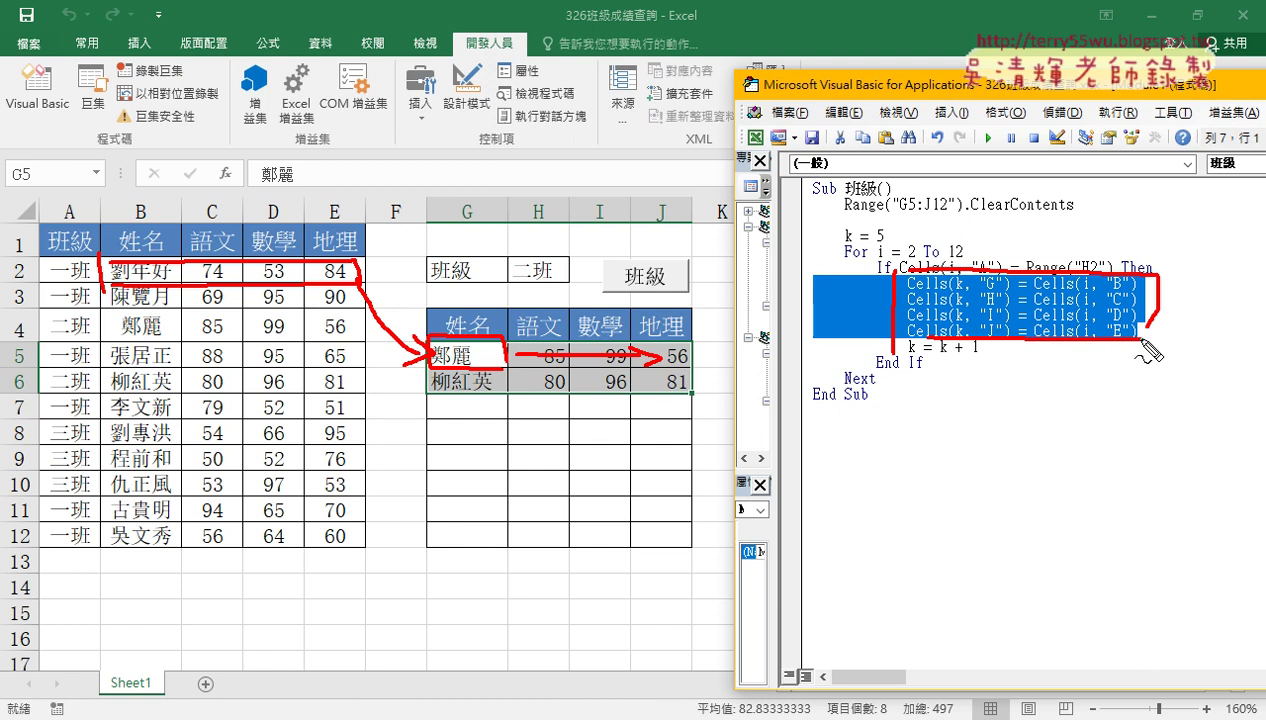